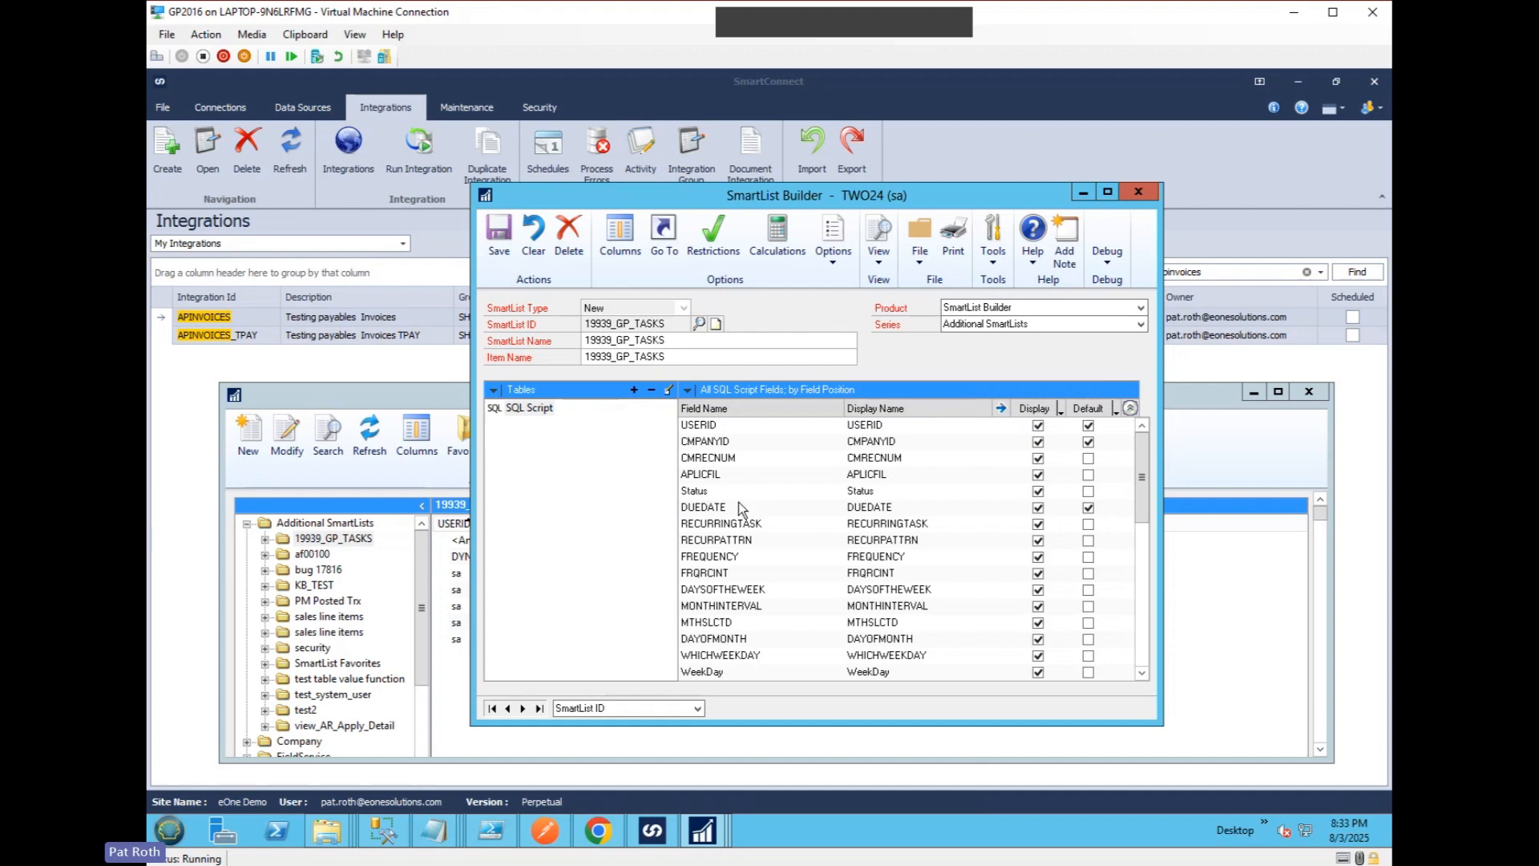
Switch to the Microsoft Dynamics GP home page and open task #2, moving its window clear of the task list.
click(1242, 461)
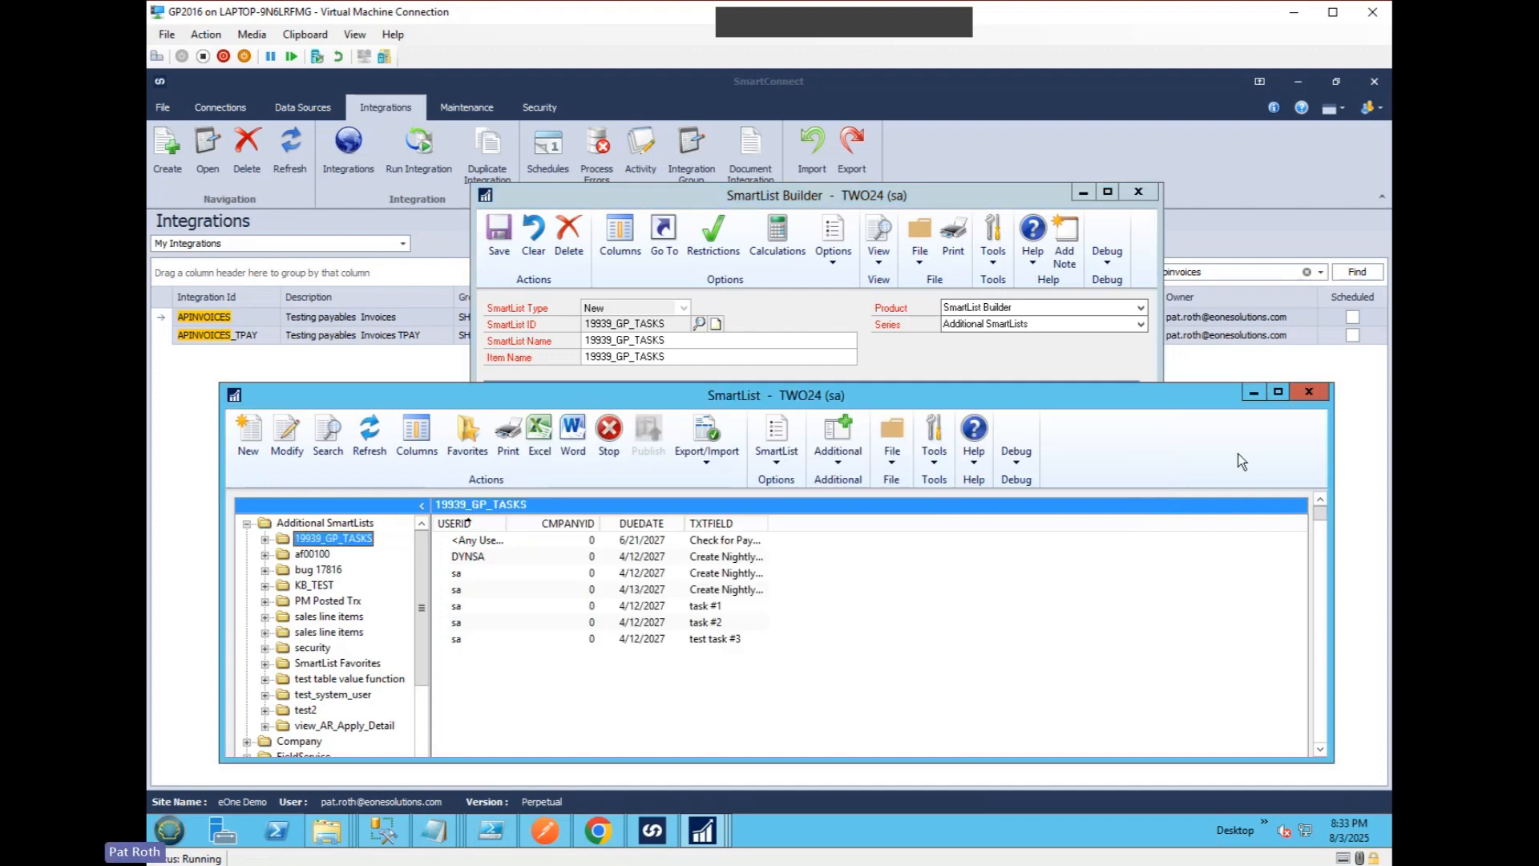
click(702, 833)
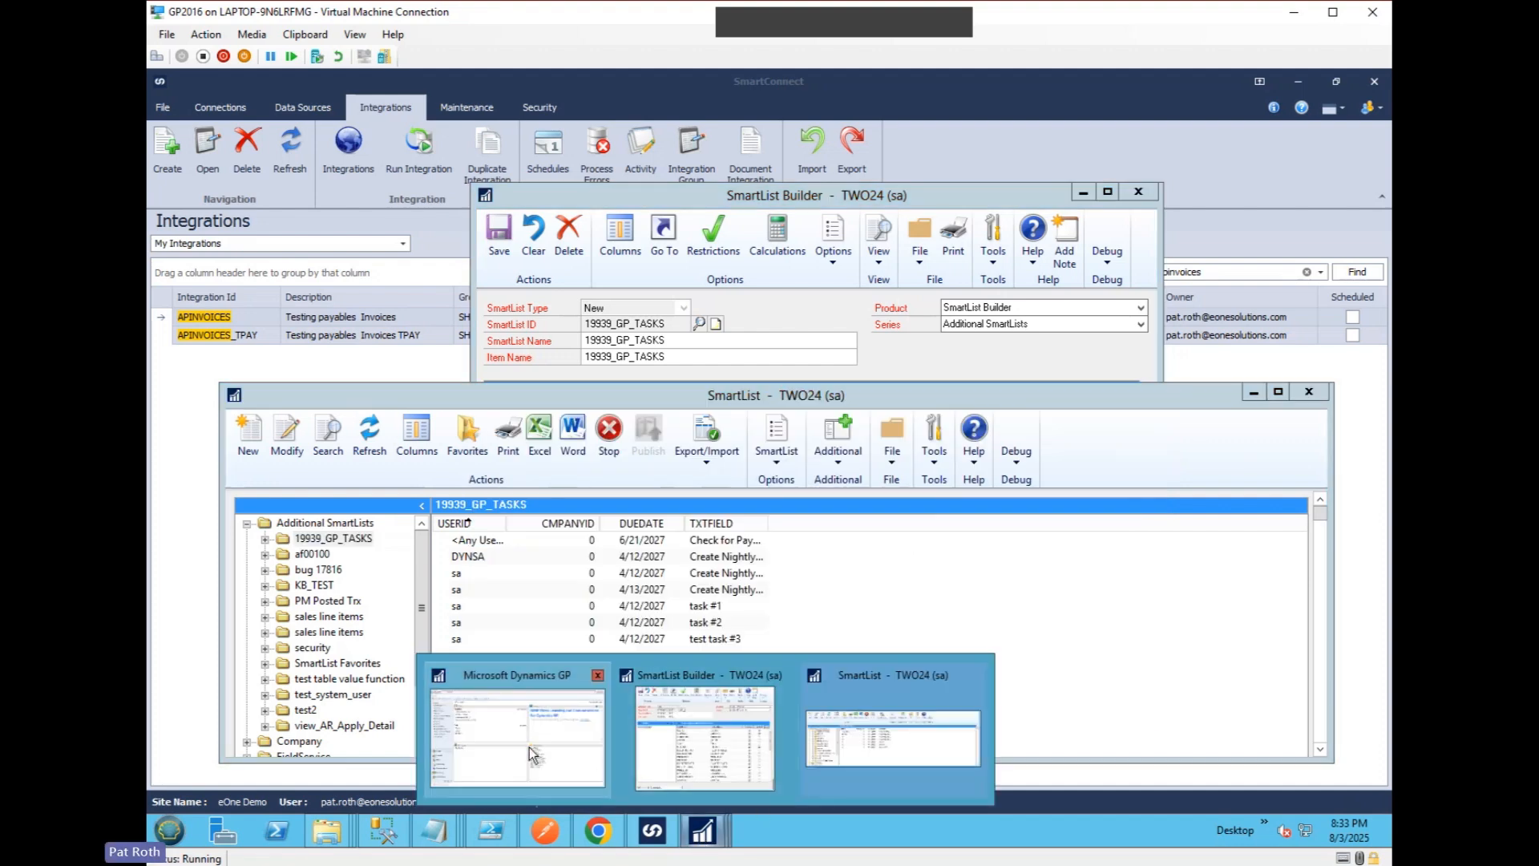
click(598, 771)
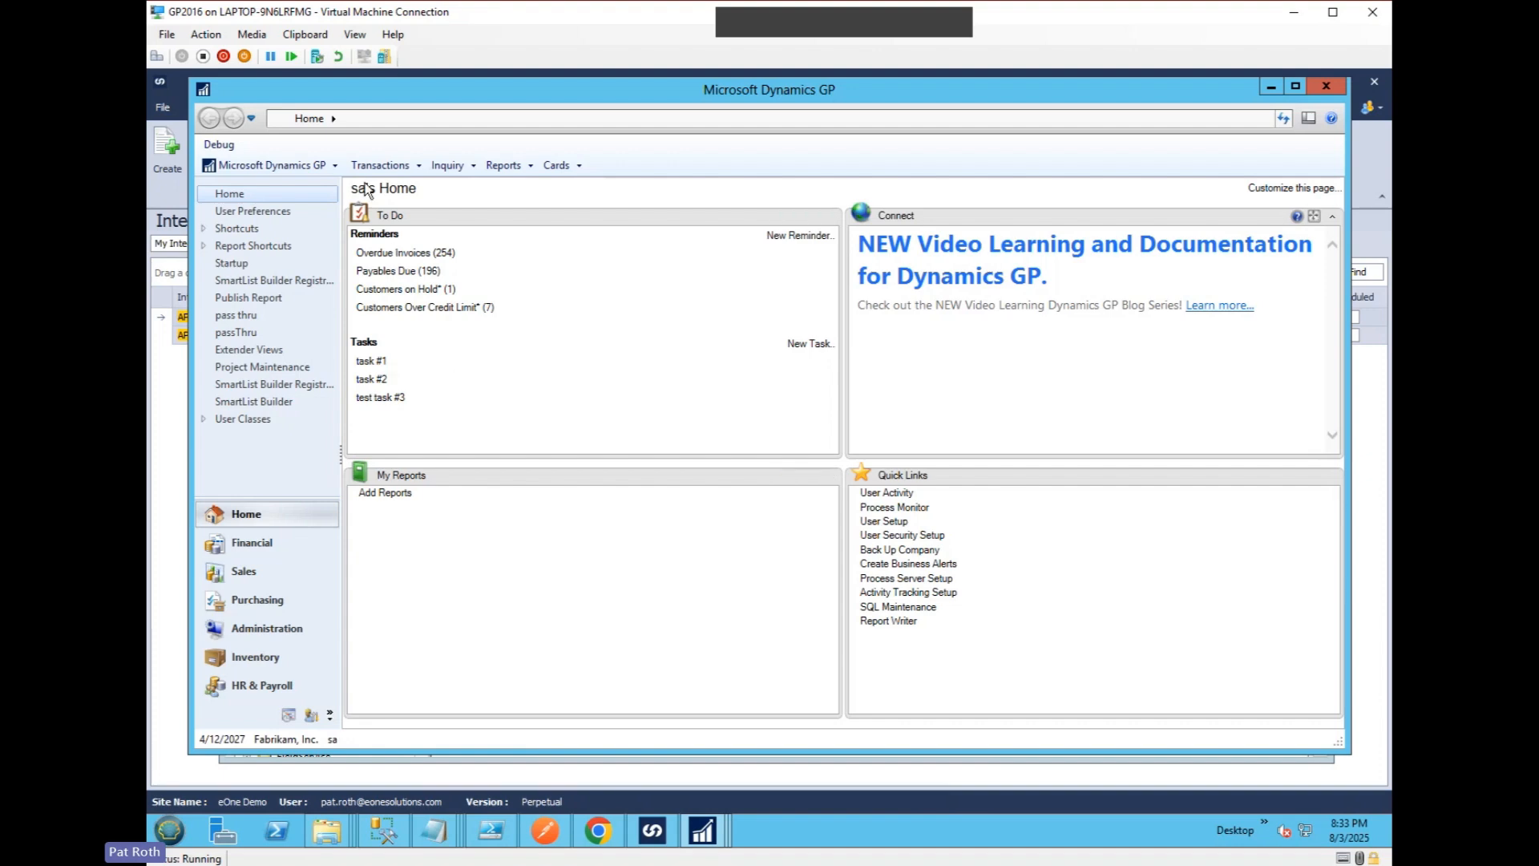
click(370, 380)
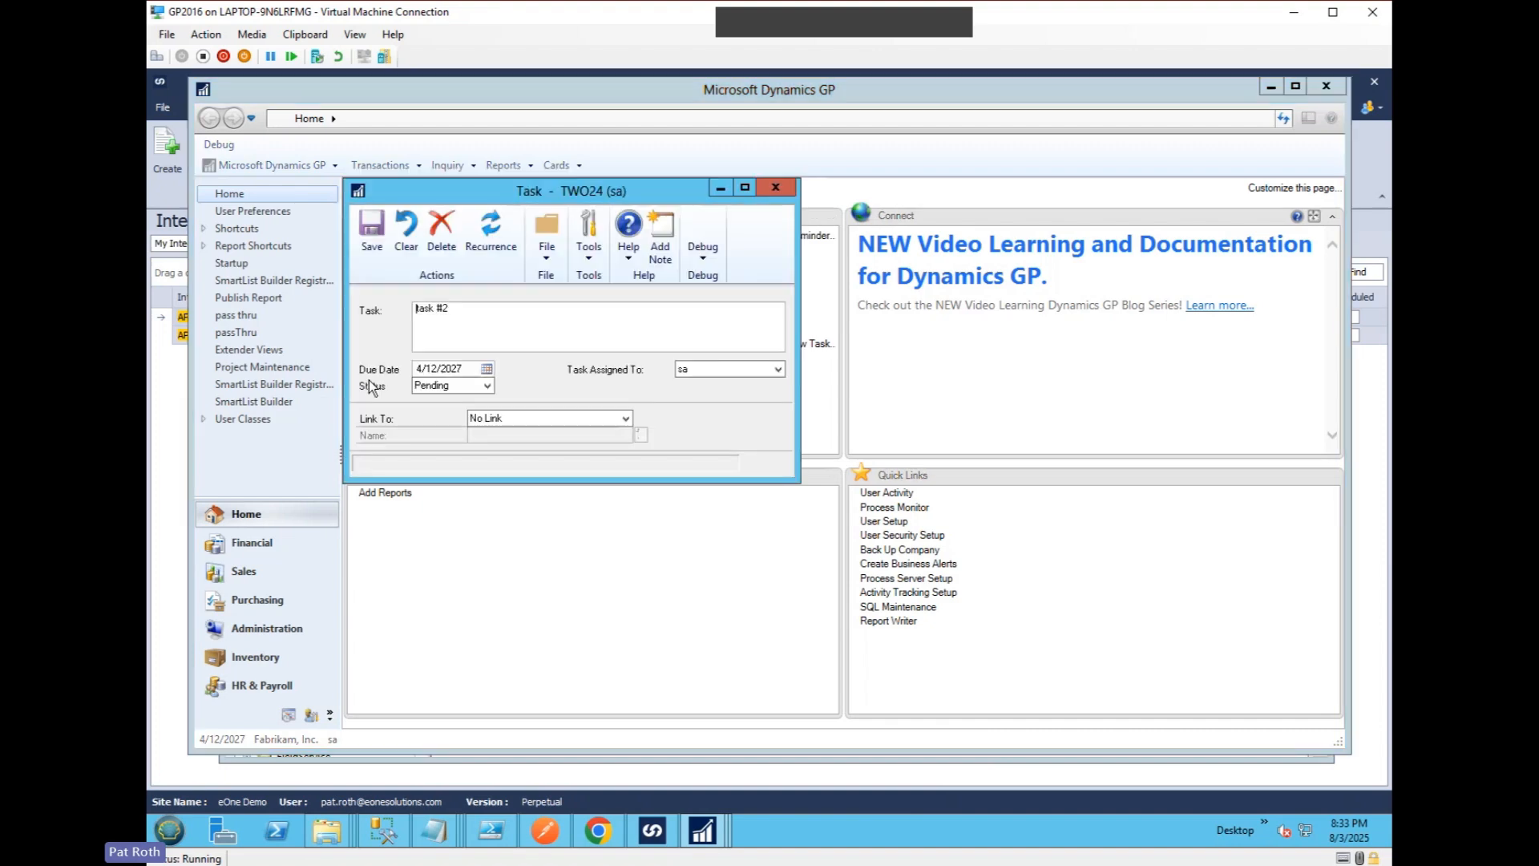
drag(586, 197, 720, 264)
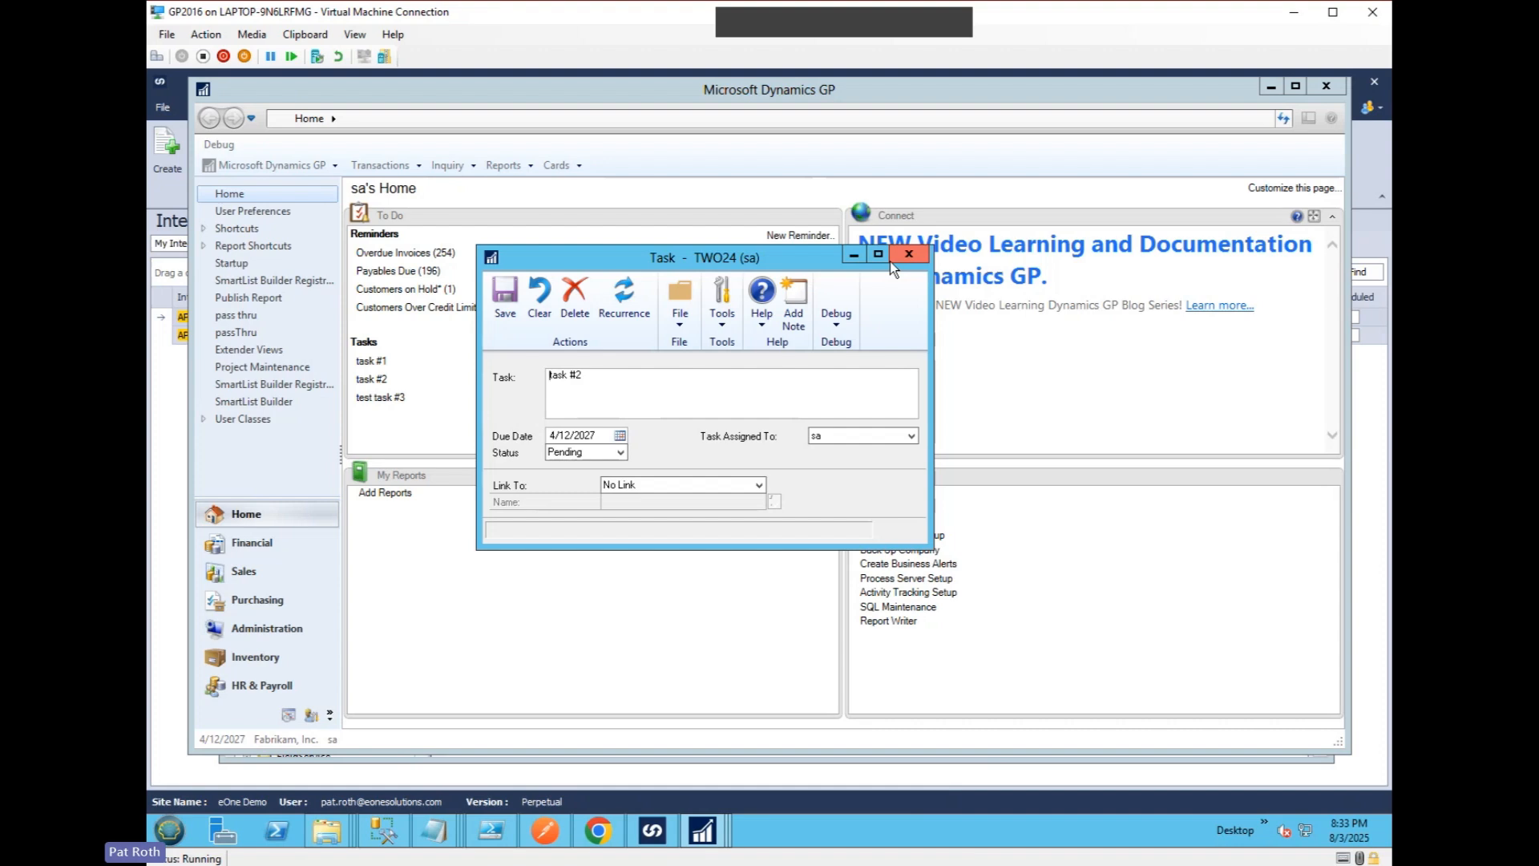
Bring the 19939_GP_TASKS SmartList back to the front, move it up, and widen its DUEDATE and TXTFIELD columns.
click(702, 834)
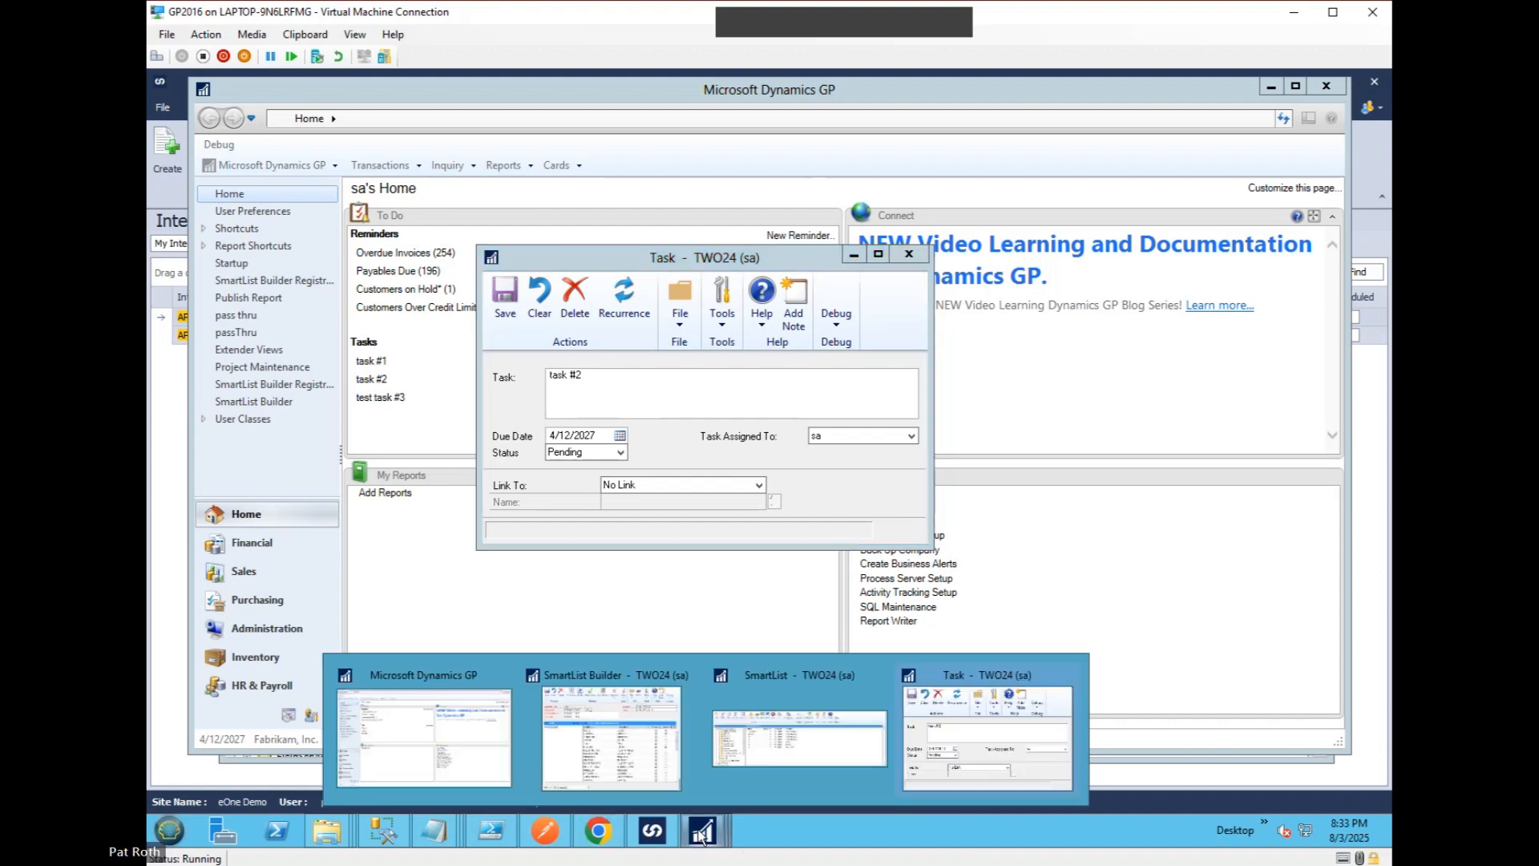
click(792, 719)
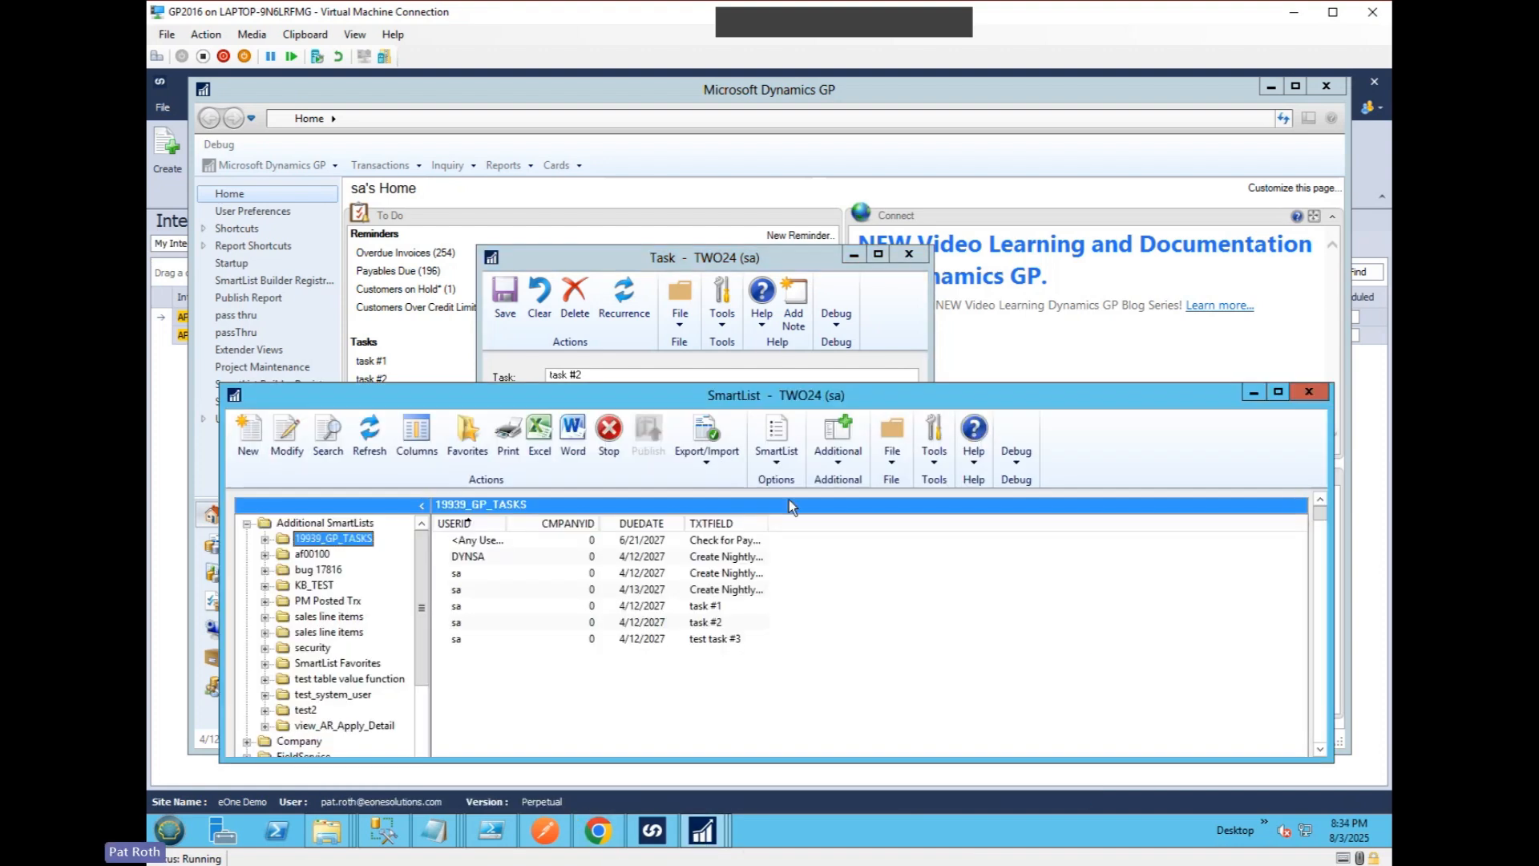
drag(527, 394, 527, 335)
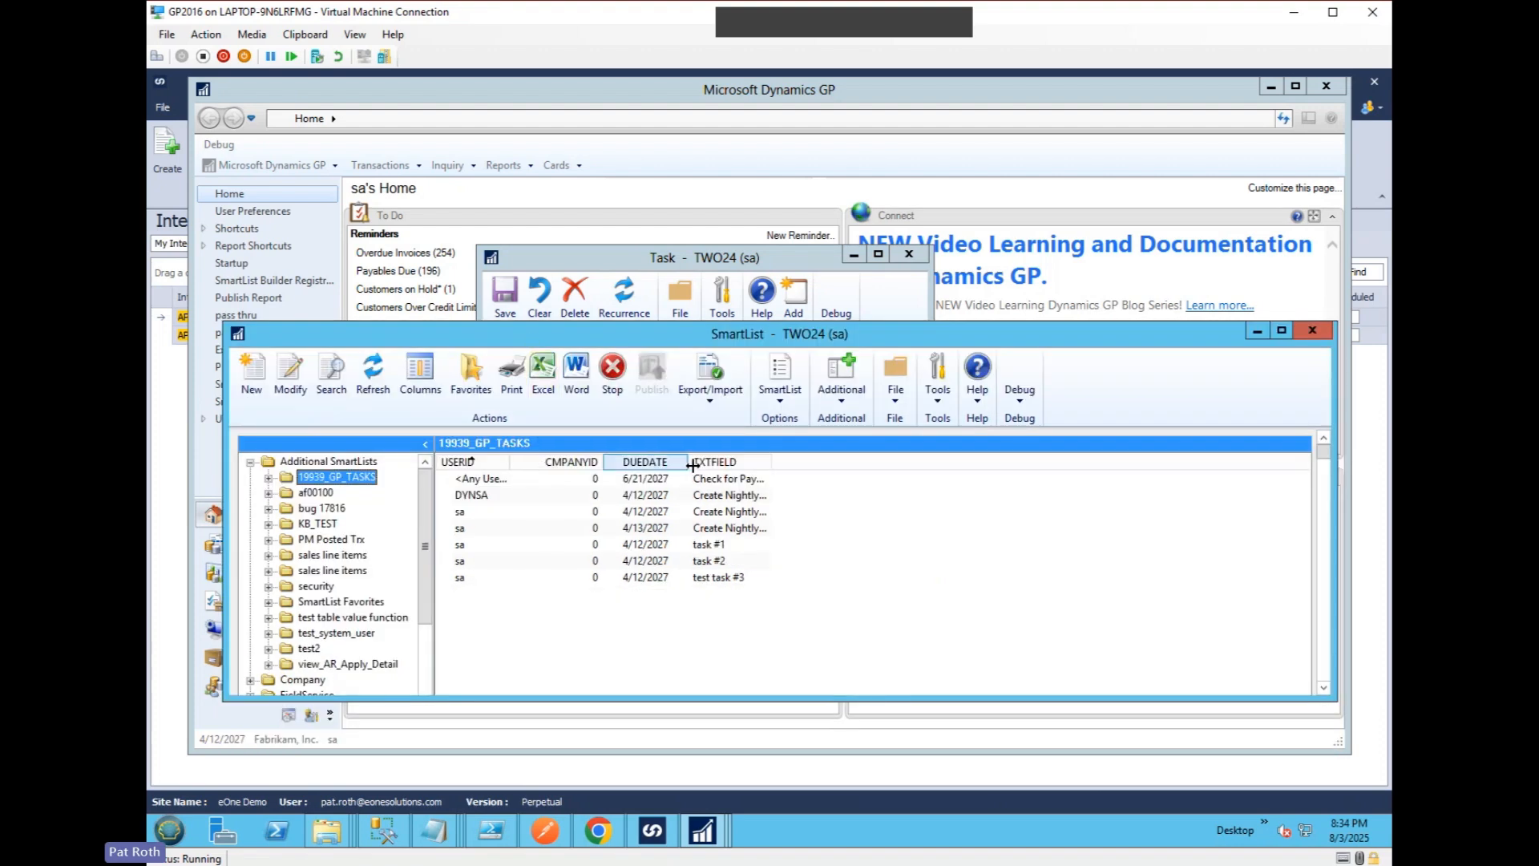
drag(689, 463, 868, 463)
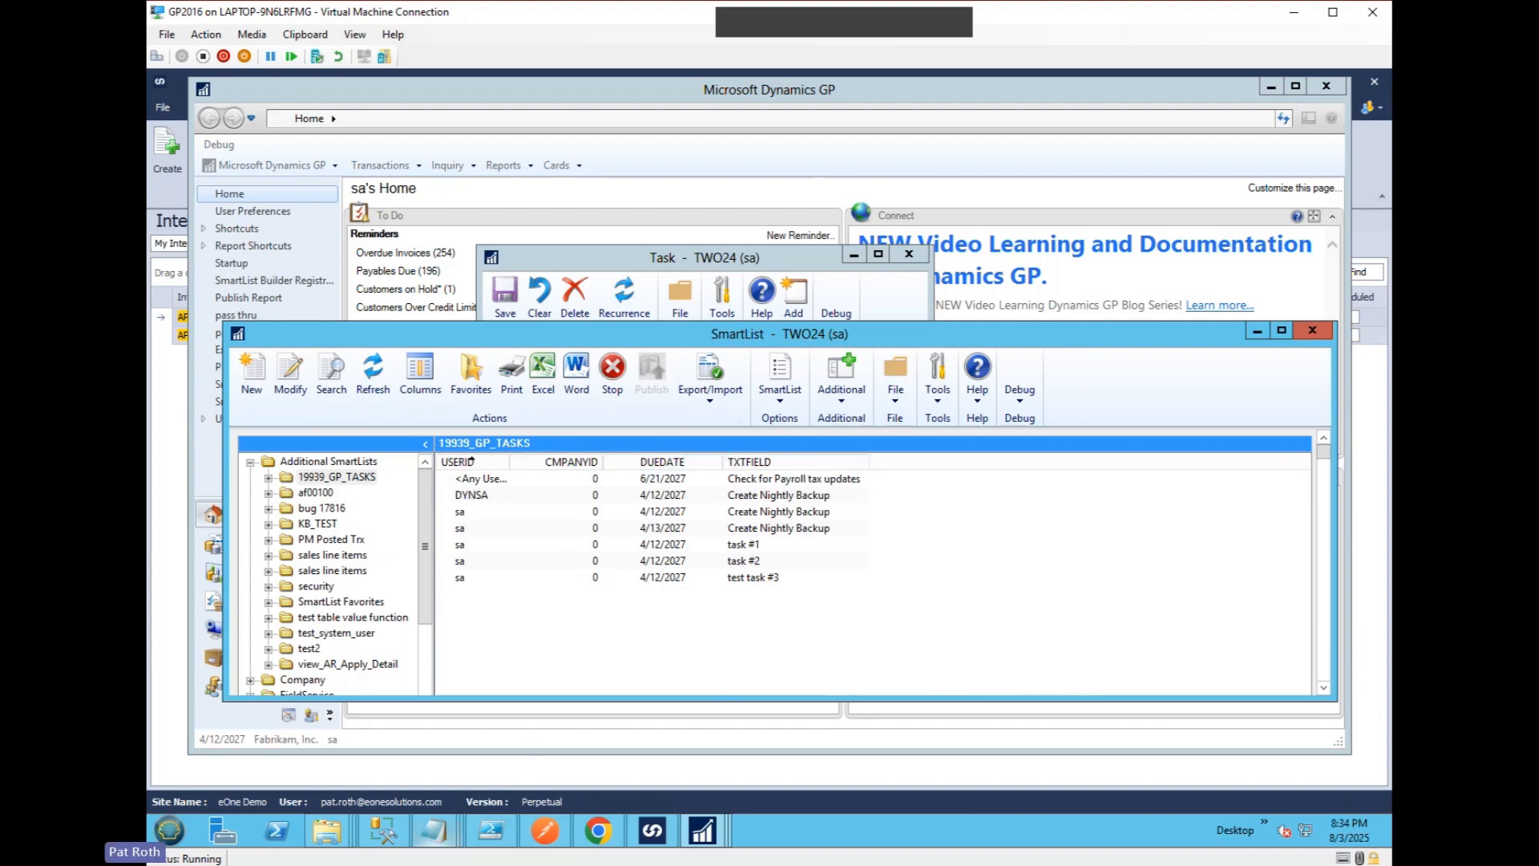
Switch to SQL Server Management Studio and run only the query select * from SY01403.
click(388, 836)
drag(597, 292, 440, 294)
click(401, 212)
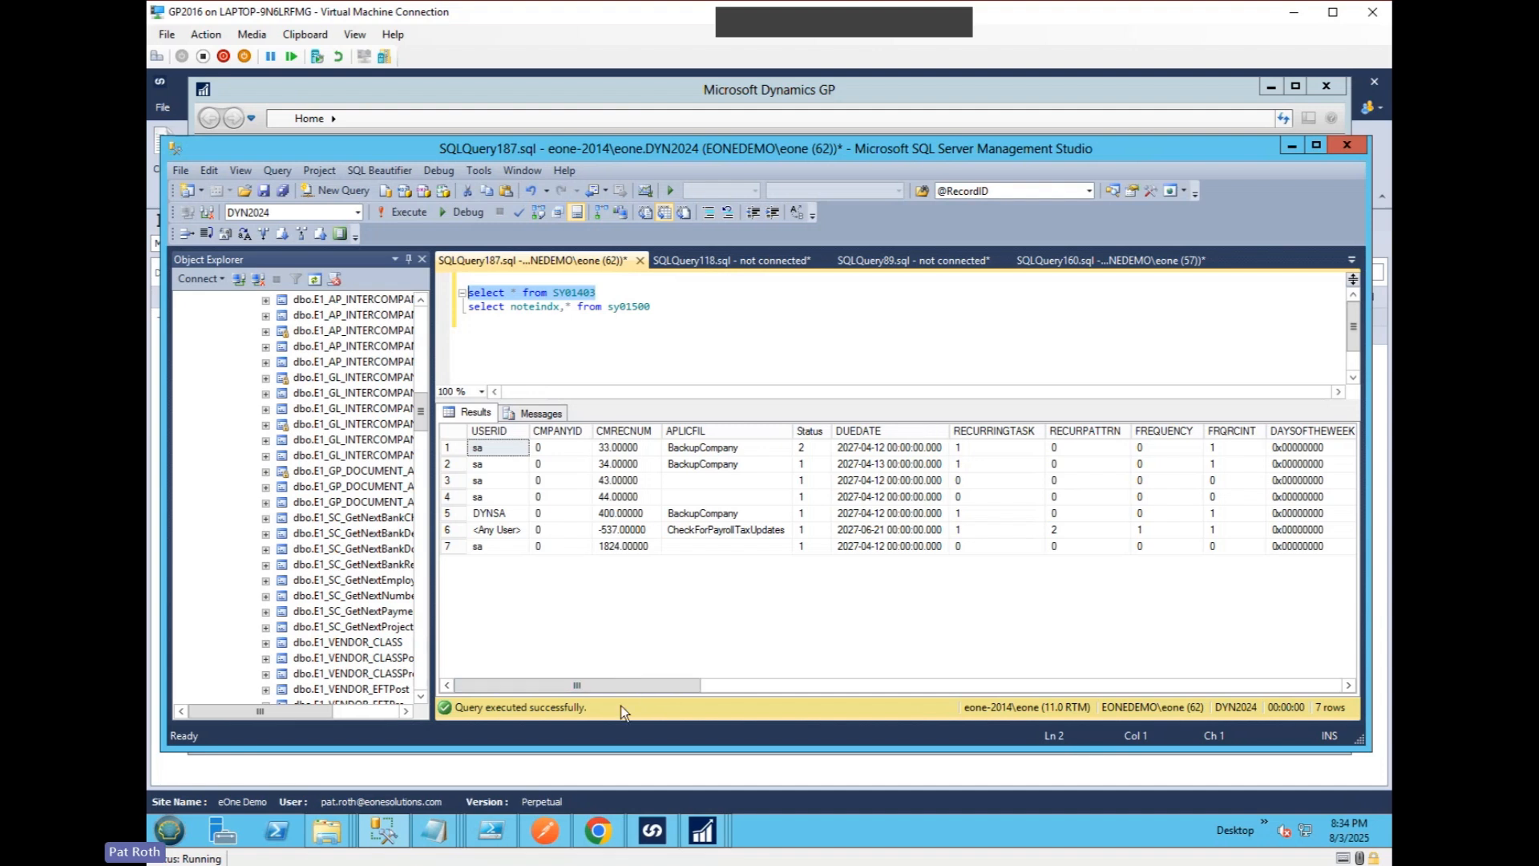
Examine the DEX_ROW_ID, TXTFIELD and CMRECNUM columns in the SY01403 query results.
drag(602, 688, 1331, 718)
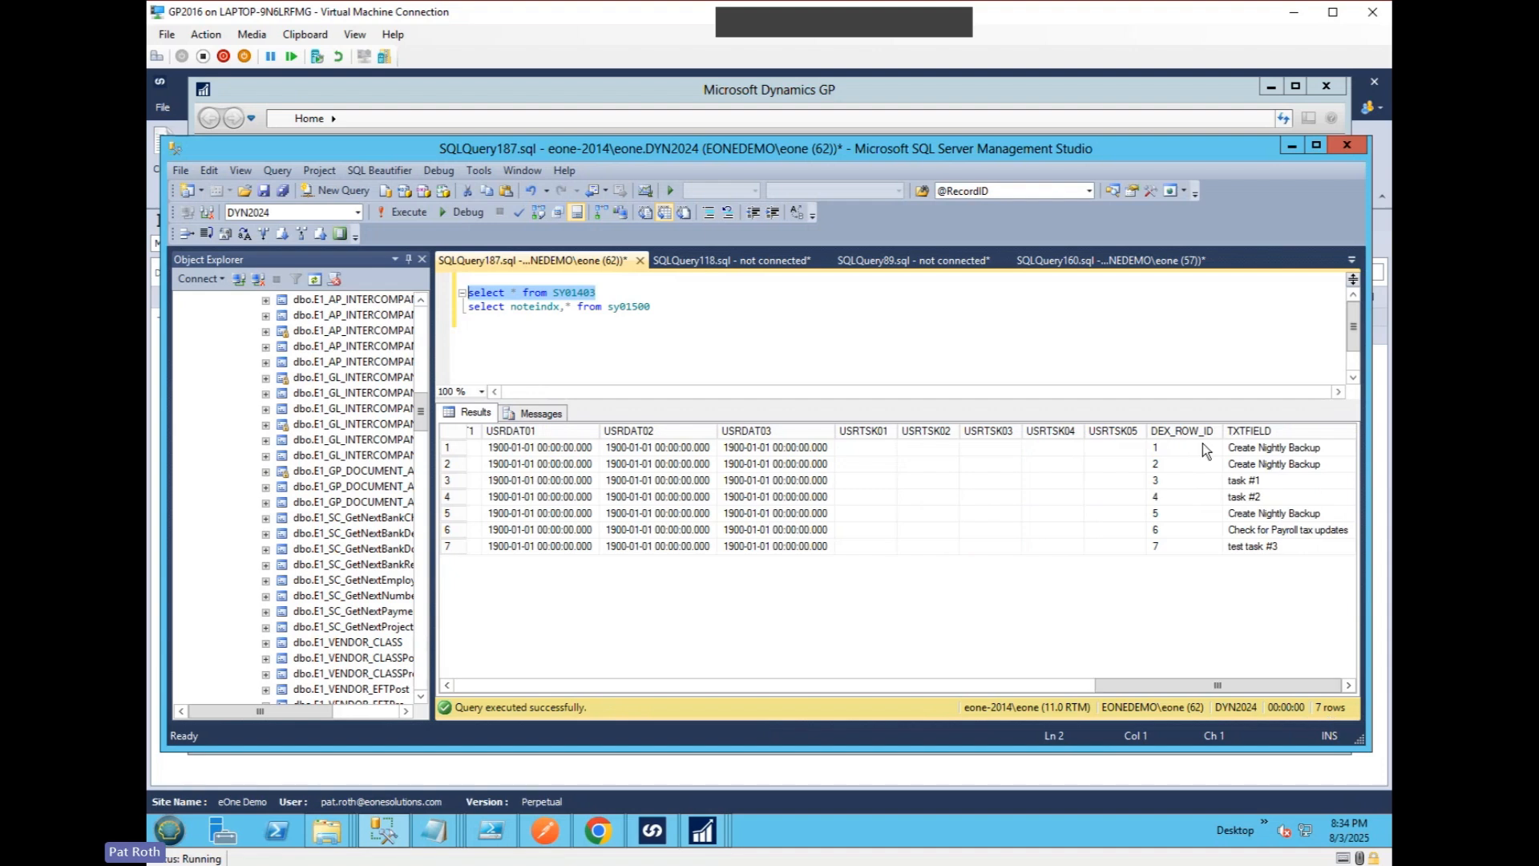
drag(1186, 449, 1178, 541)
drag(1275, 454, 1273, 553)
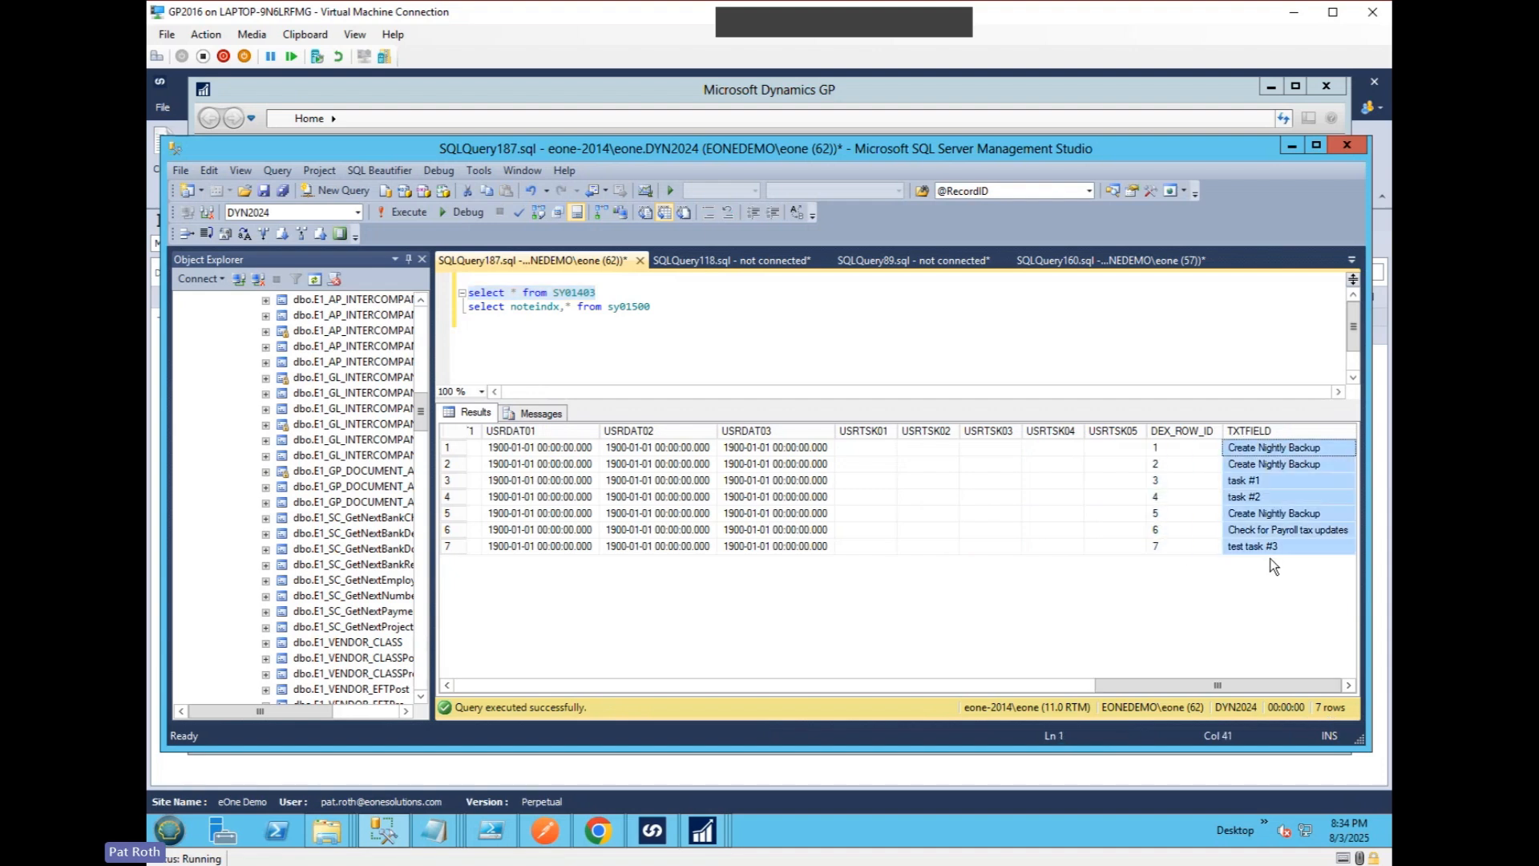
drag(1226, 686, 462, 661)
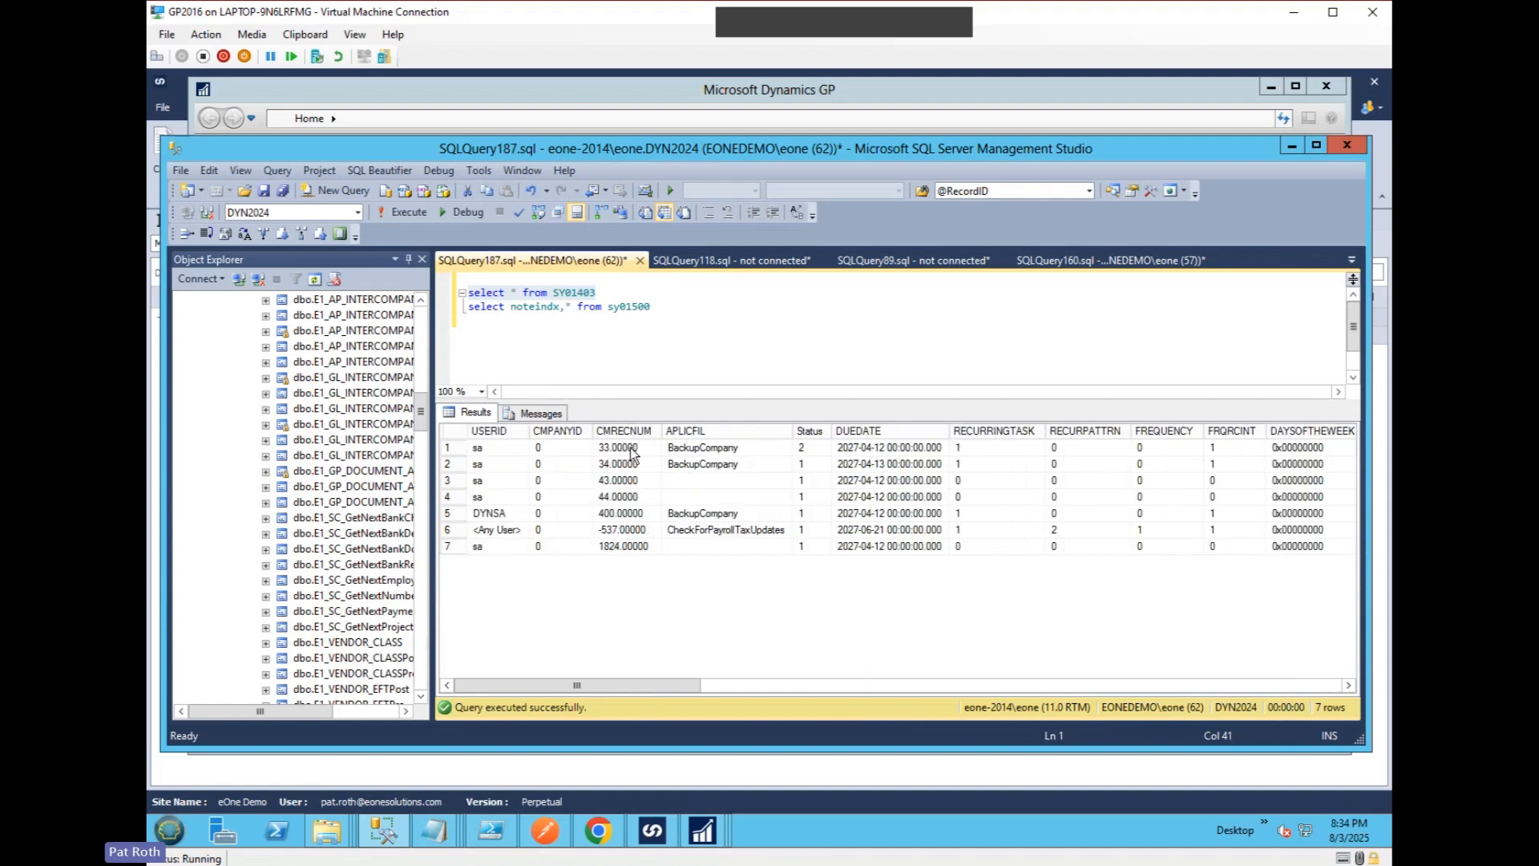
drag(633, 450, 626, 556)
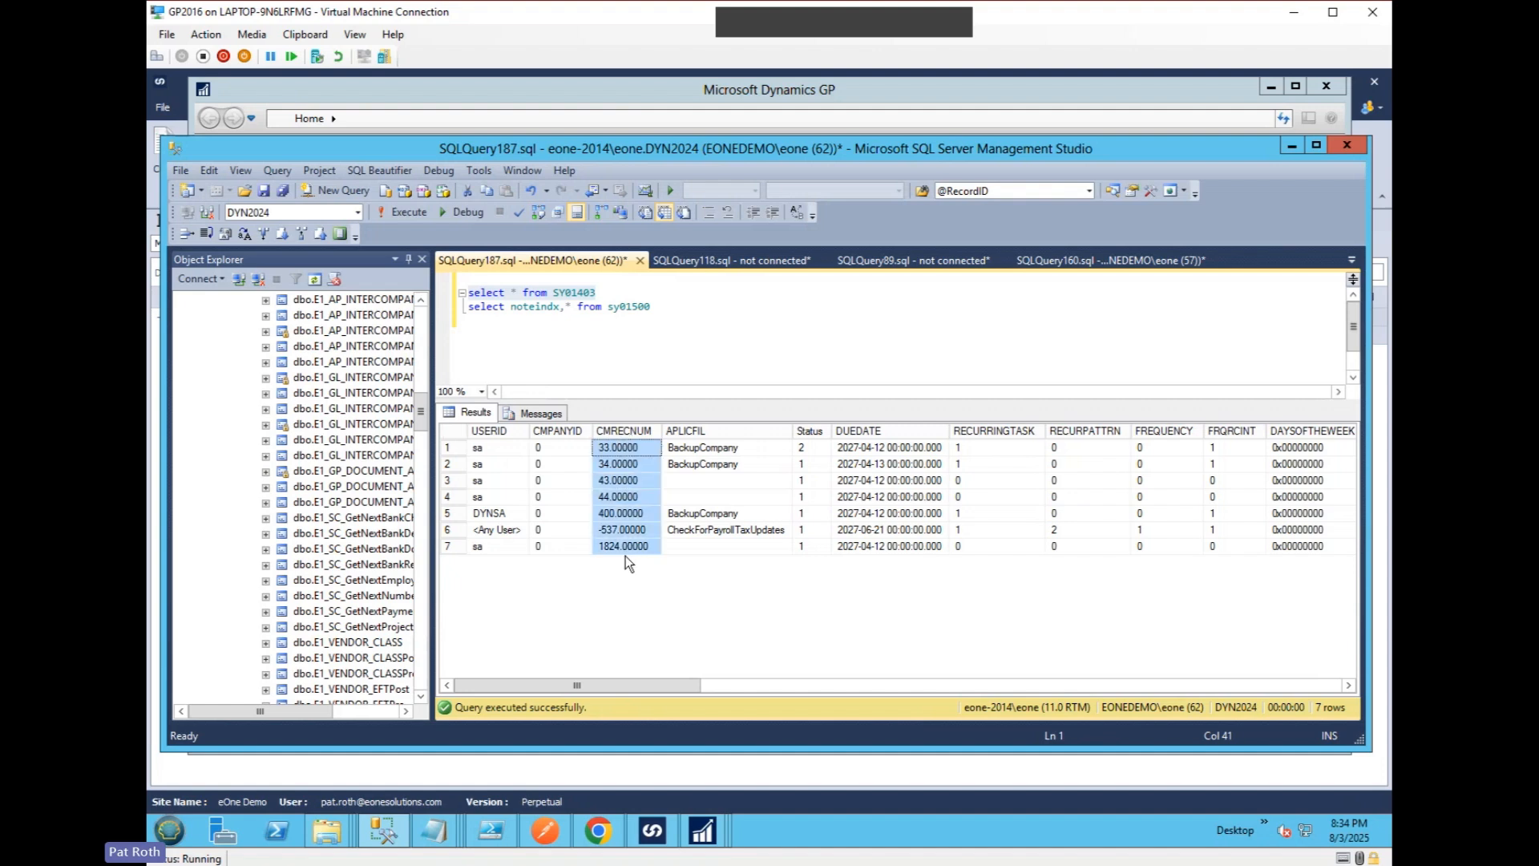
Add the line sp_help SY01403 below the existing queries and run only that line.
click(592, 342)
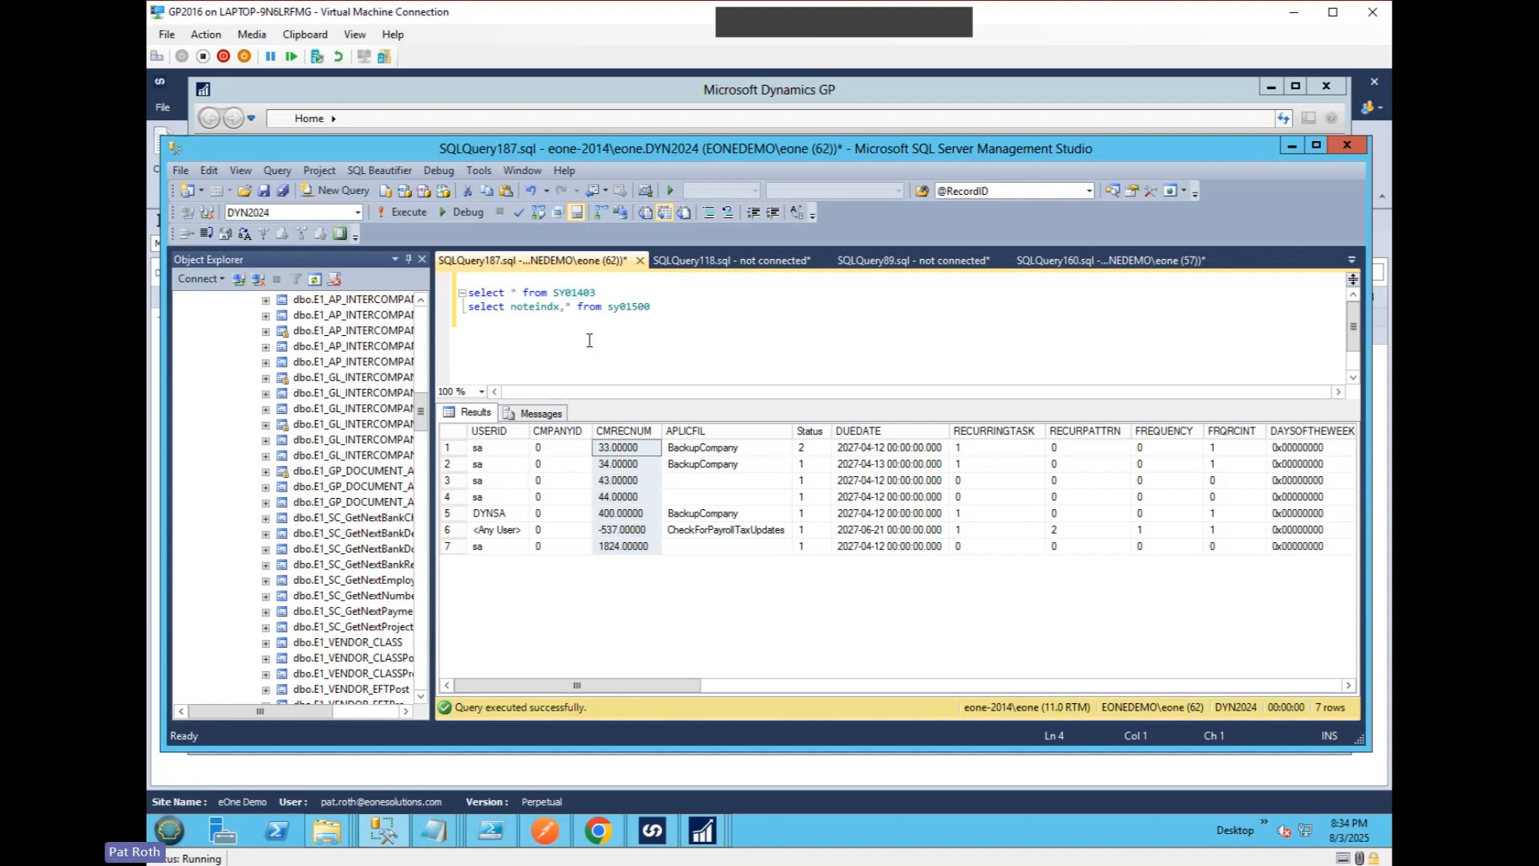
text(sp_help )
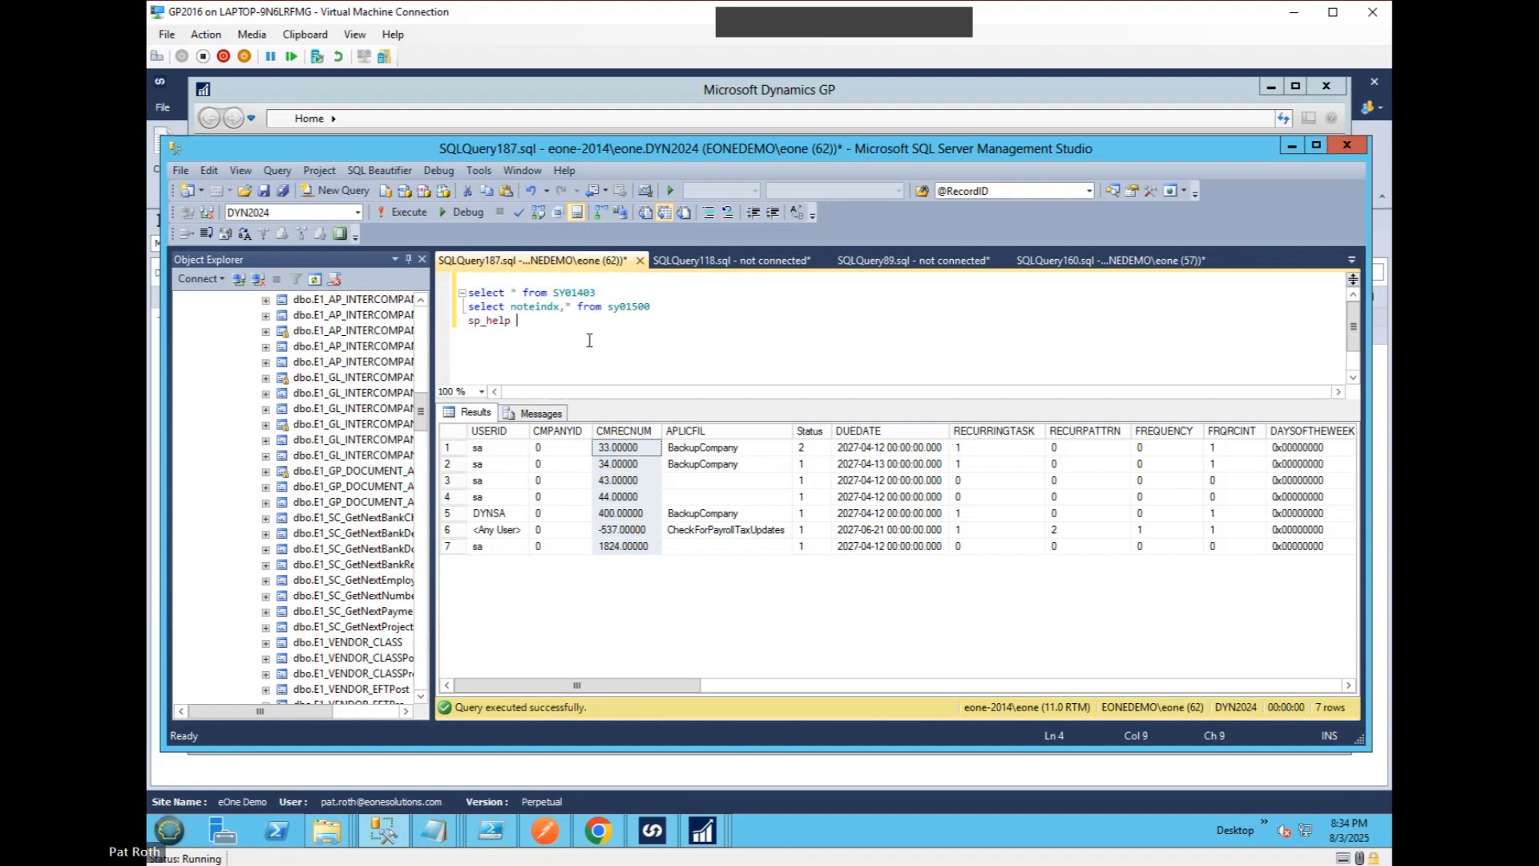
text(SY0)
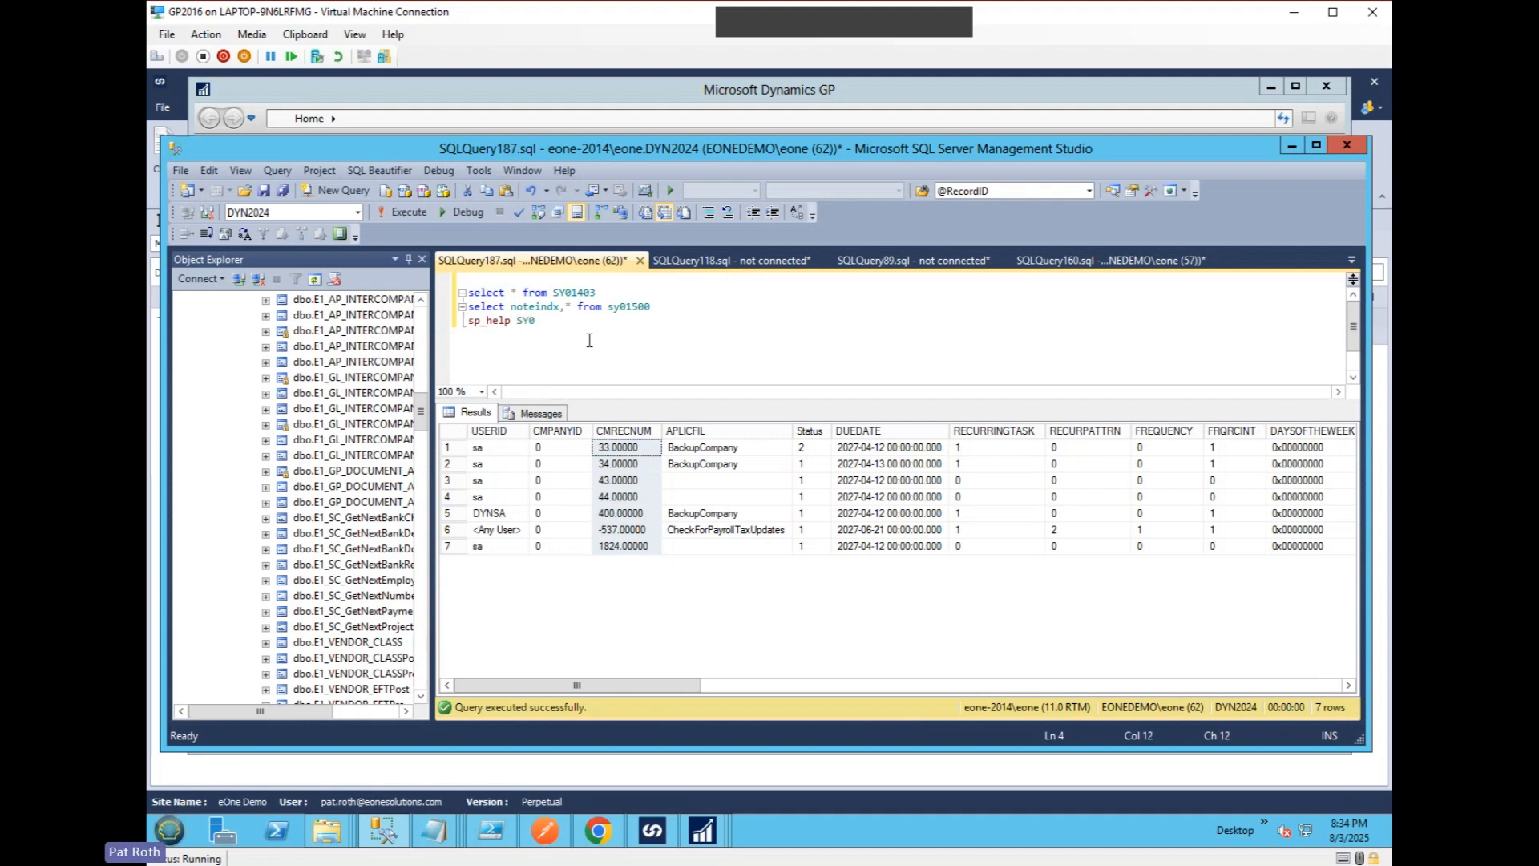
text(1403)
key(shift+Home)
click(420, 213)
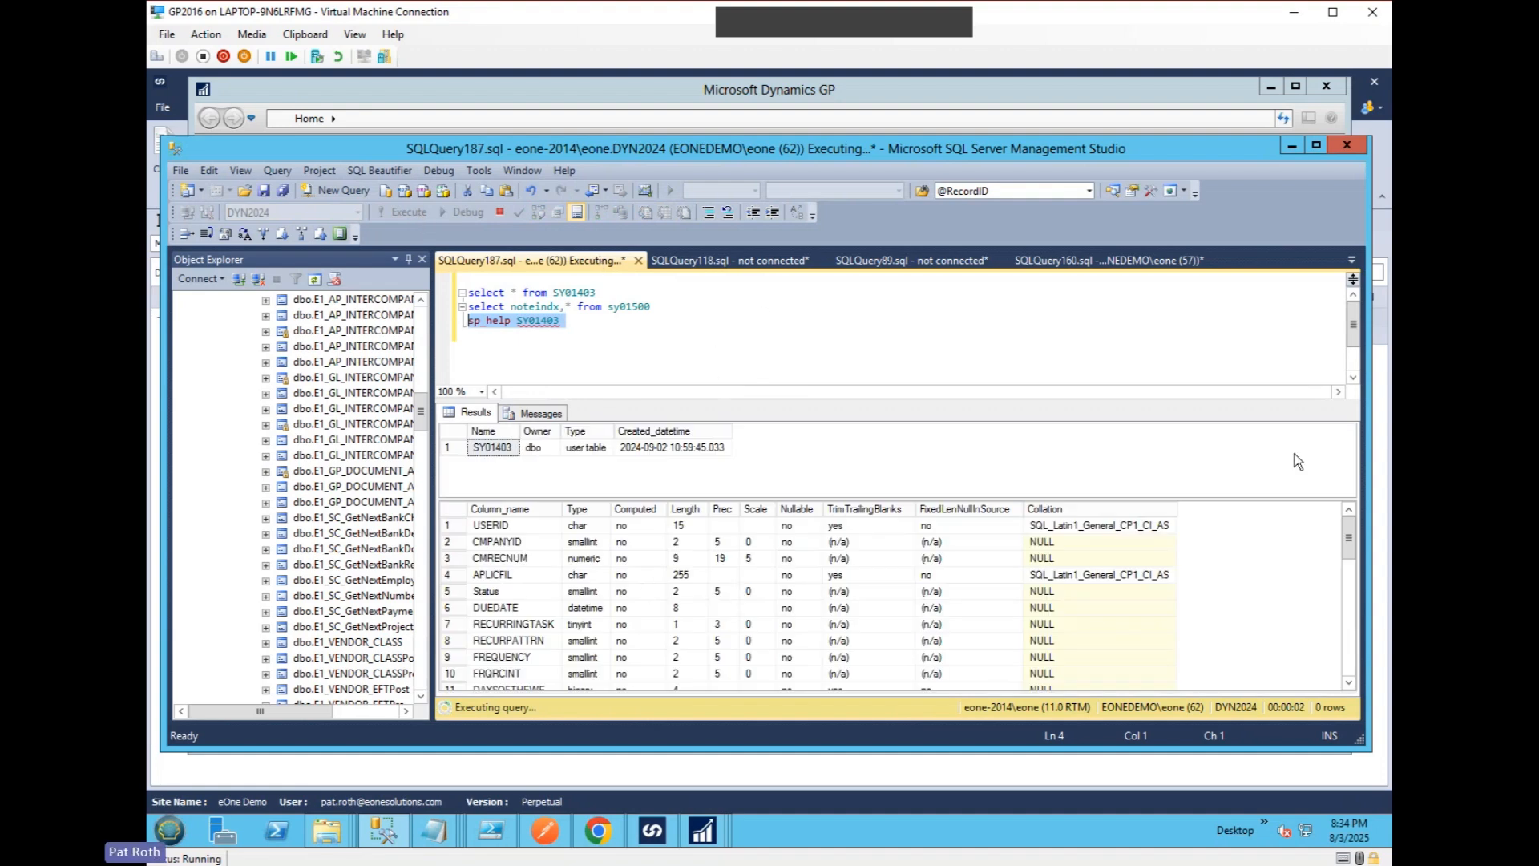
Examine the index list in the sp_help results and highlight the primary key index row with its key column.
scroll(1349, 564, down, 9)
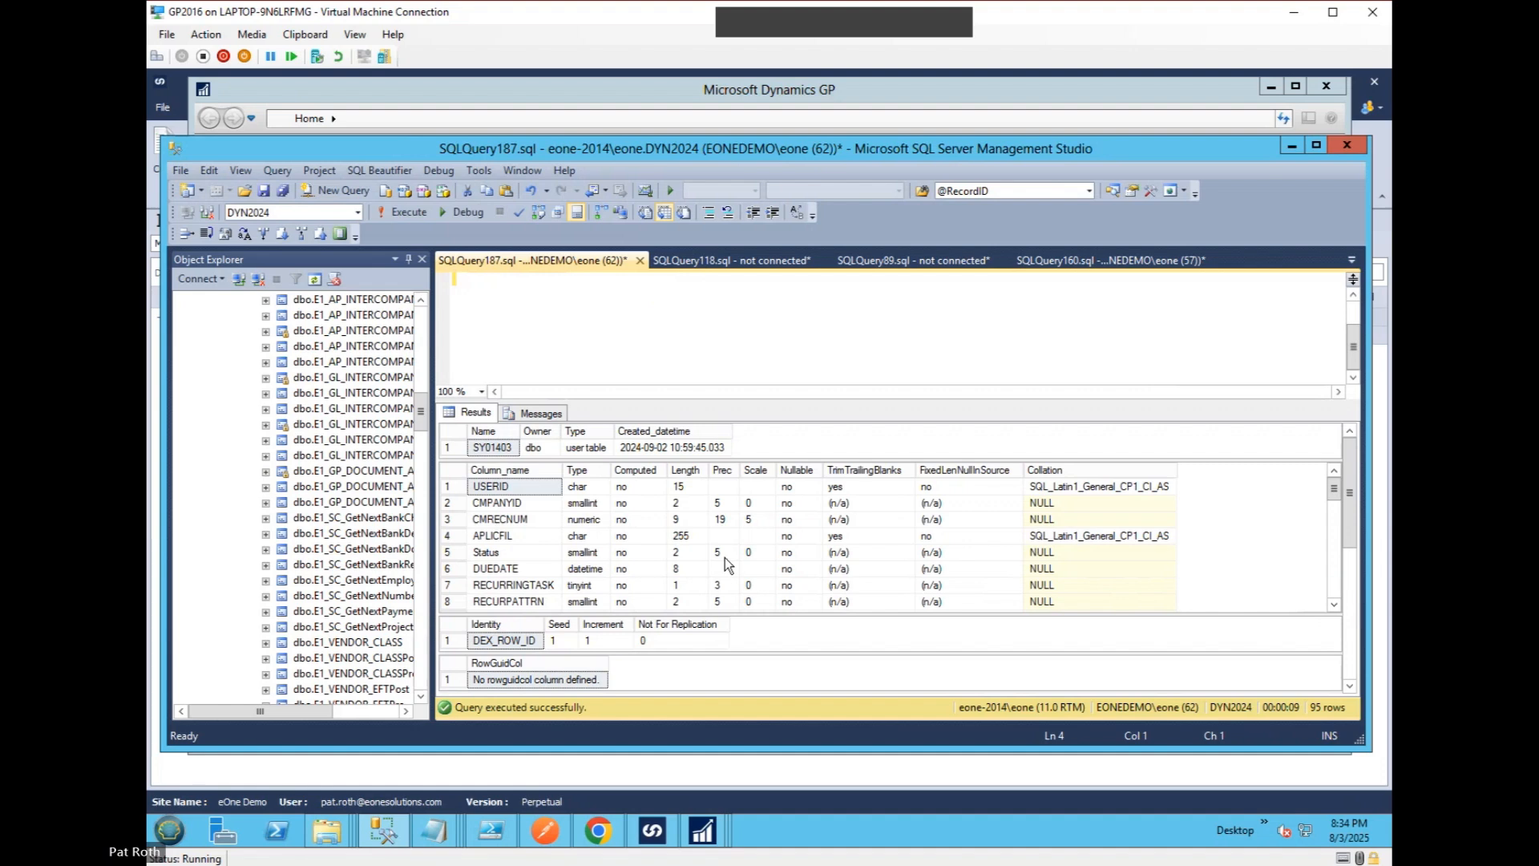
click(1350, 686)
click(1350, 687)
click(1351, 686)
click(1350, 686)
click(1350, 686)
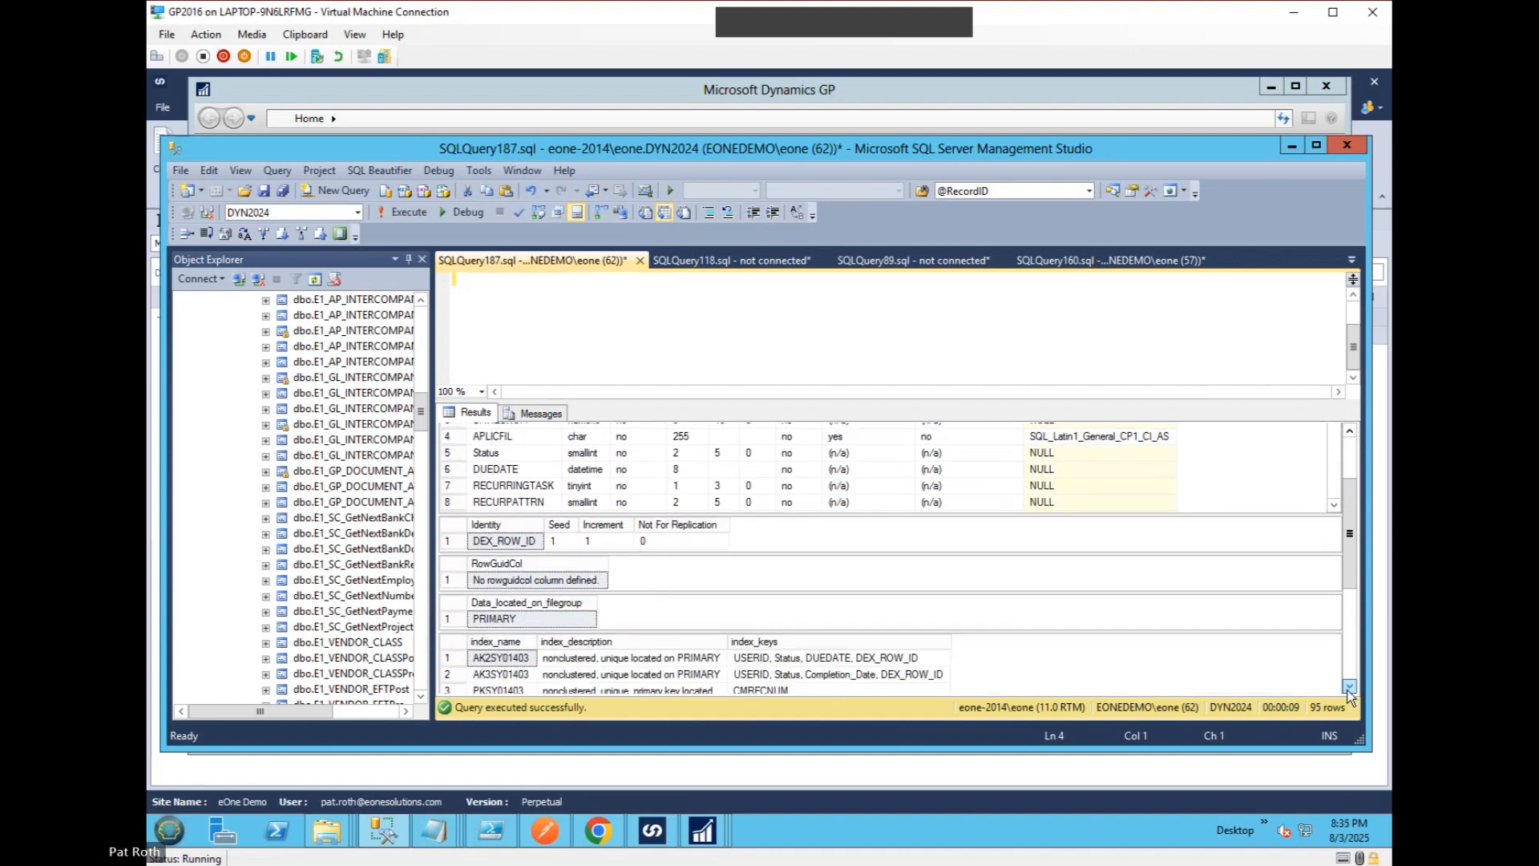
click(1350, 686)
drag(581, 656, 808, 654)
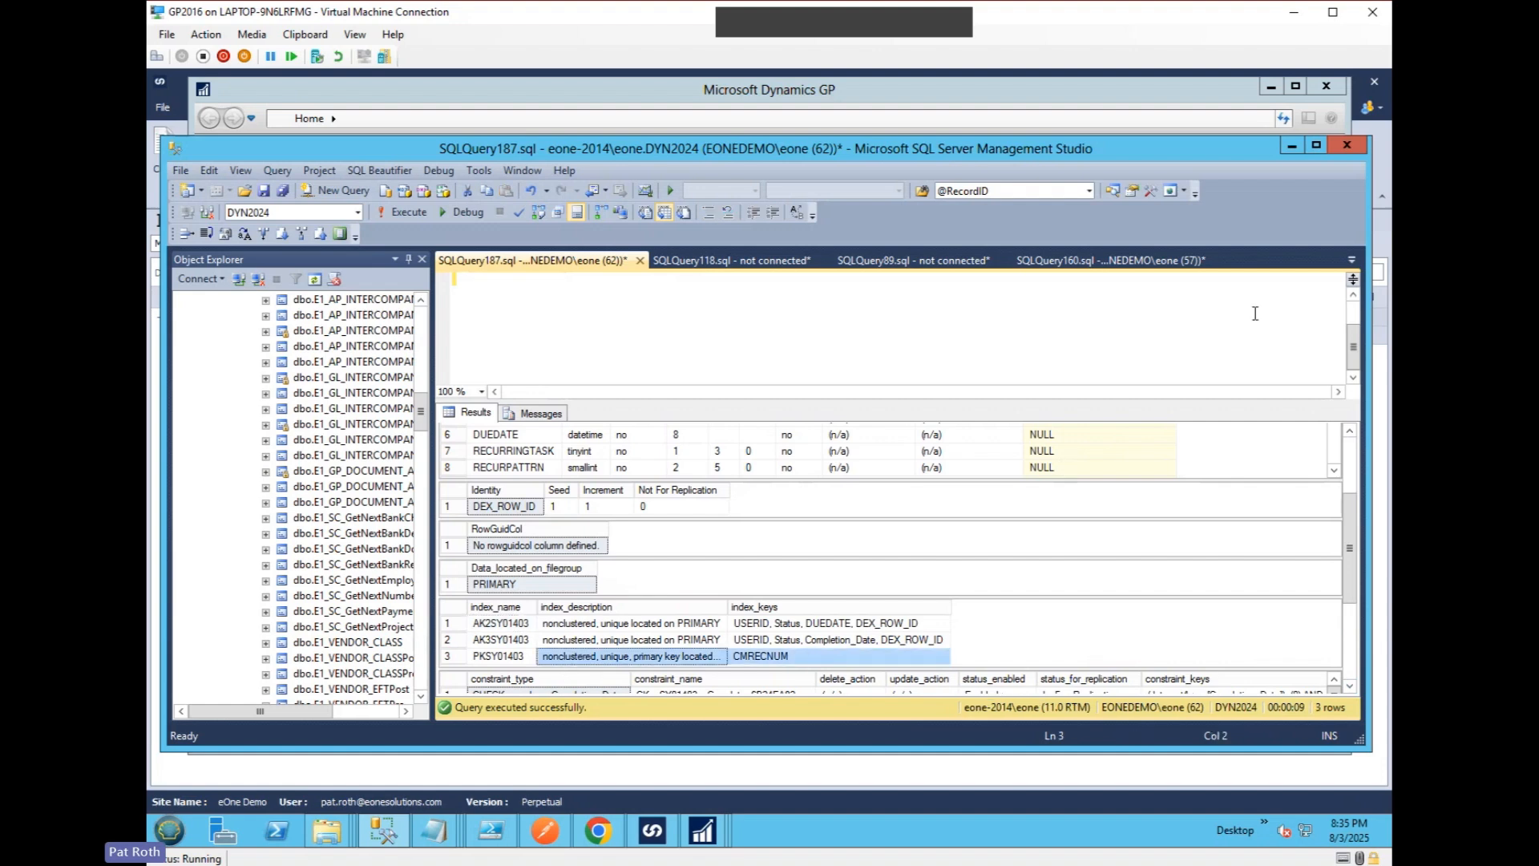
Minimize SQL Server Management Studio, then close the SmartList and Task windows in Dynamics GP.
click(1297, 150)
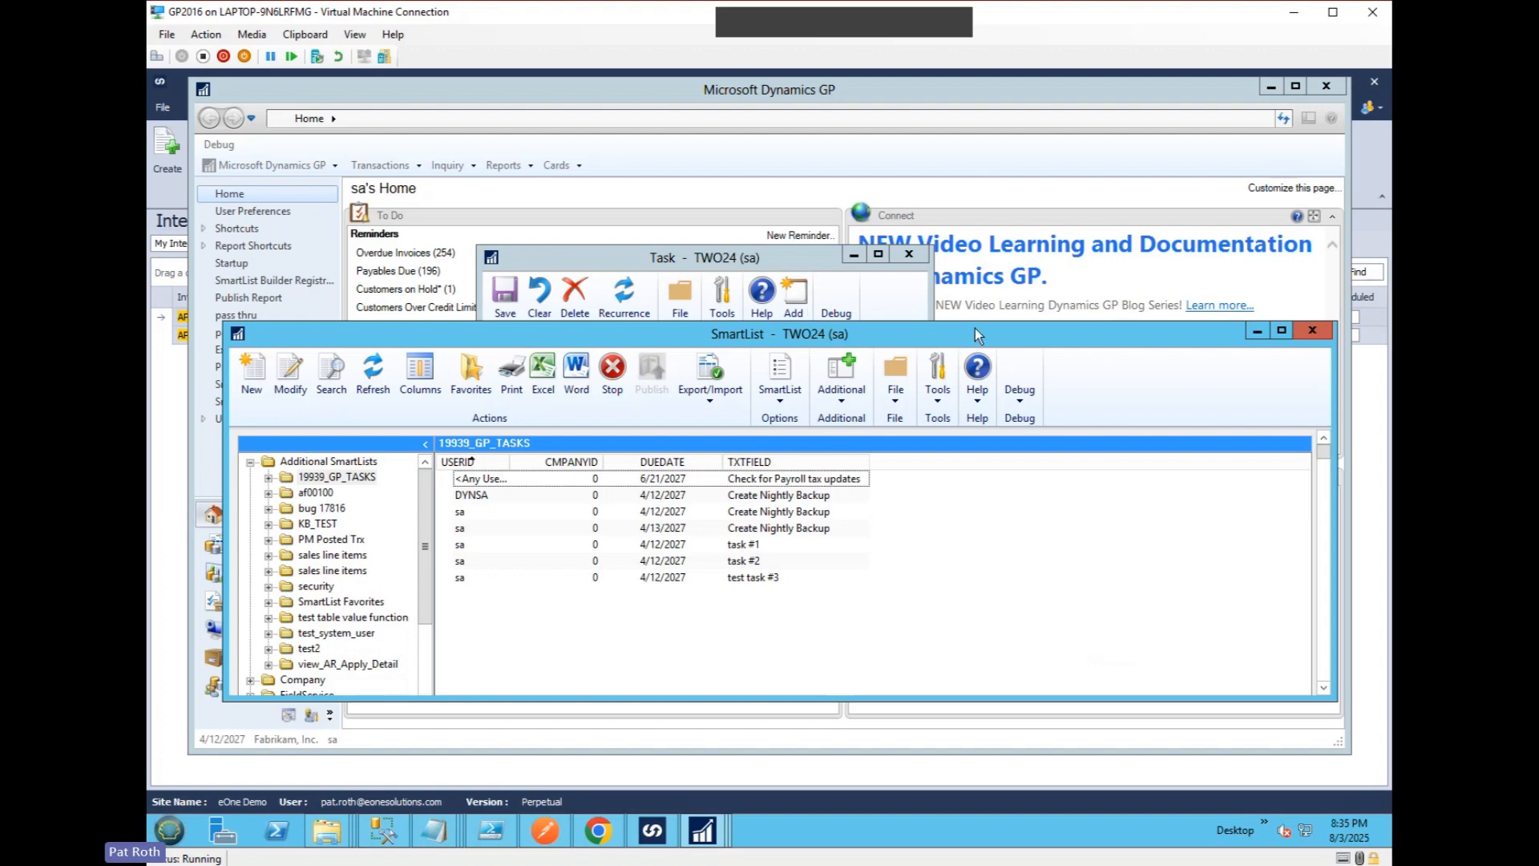
click(1310, 332)
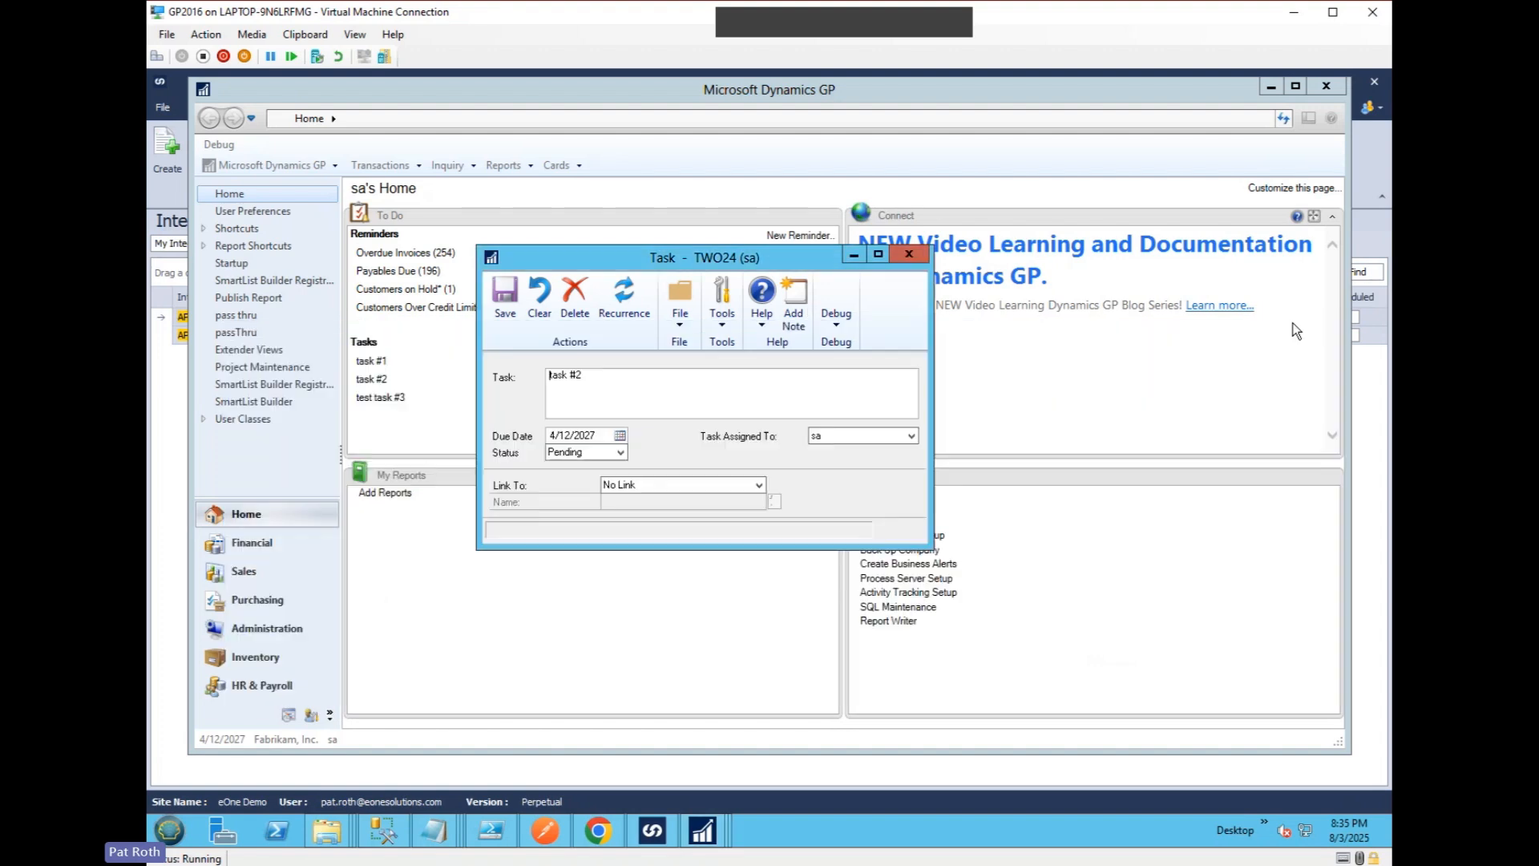
click(911, 256)
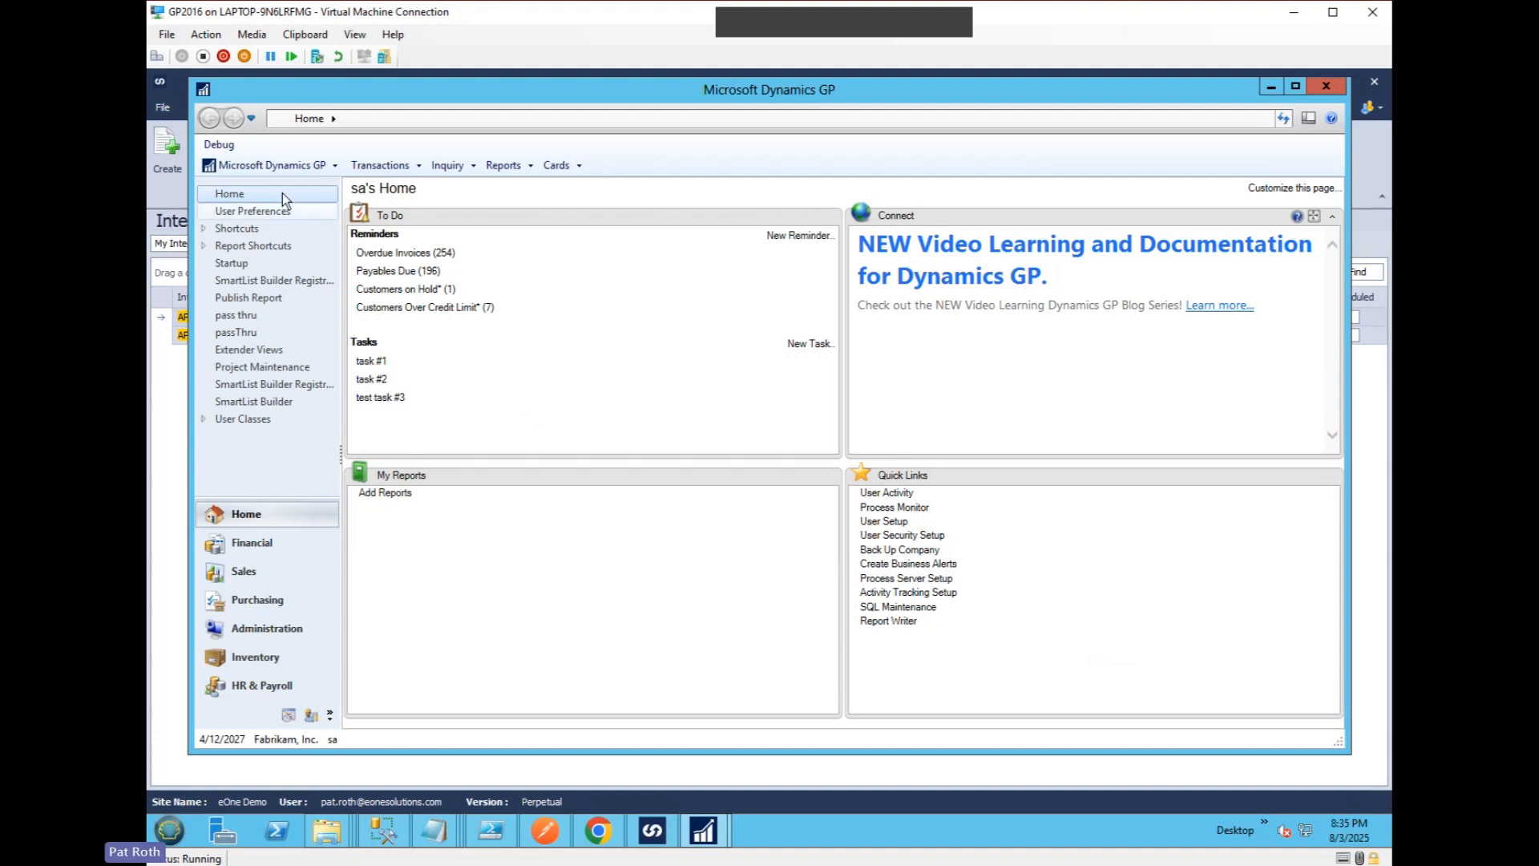
Start script logging in Dynamics GP, saving to Script.log in the eOne user folder and replacing the existing file.
click(220, 146)
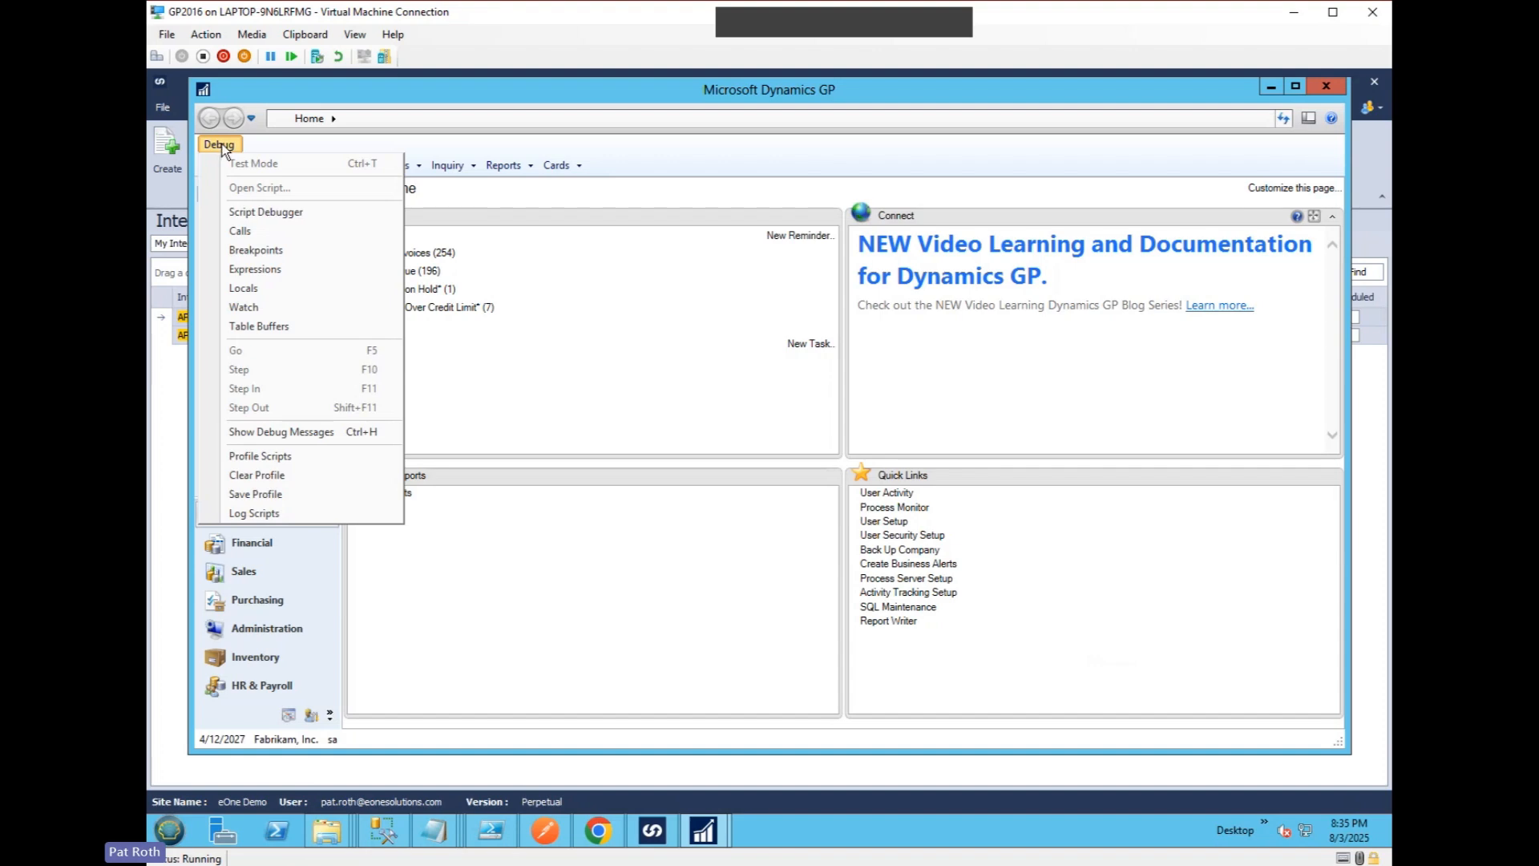
click(247, 513)
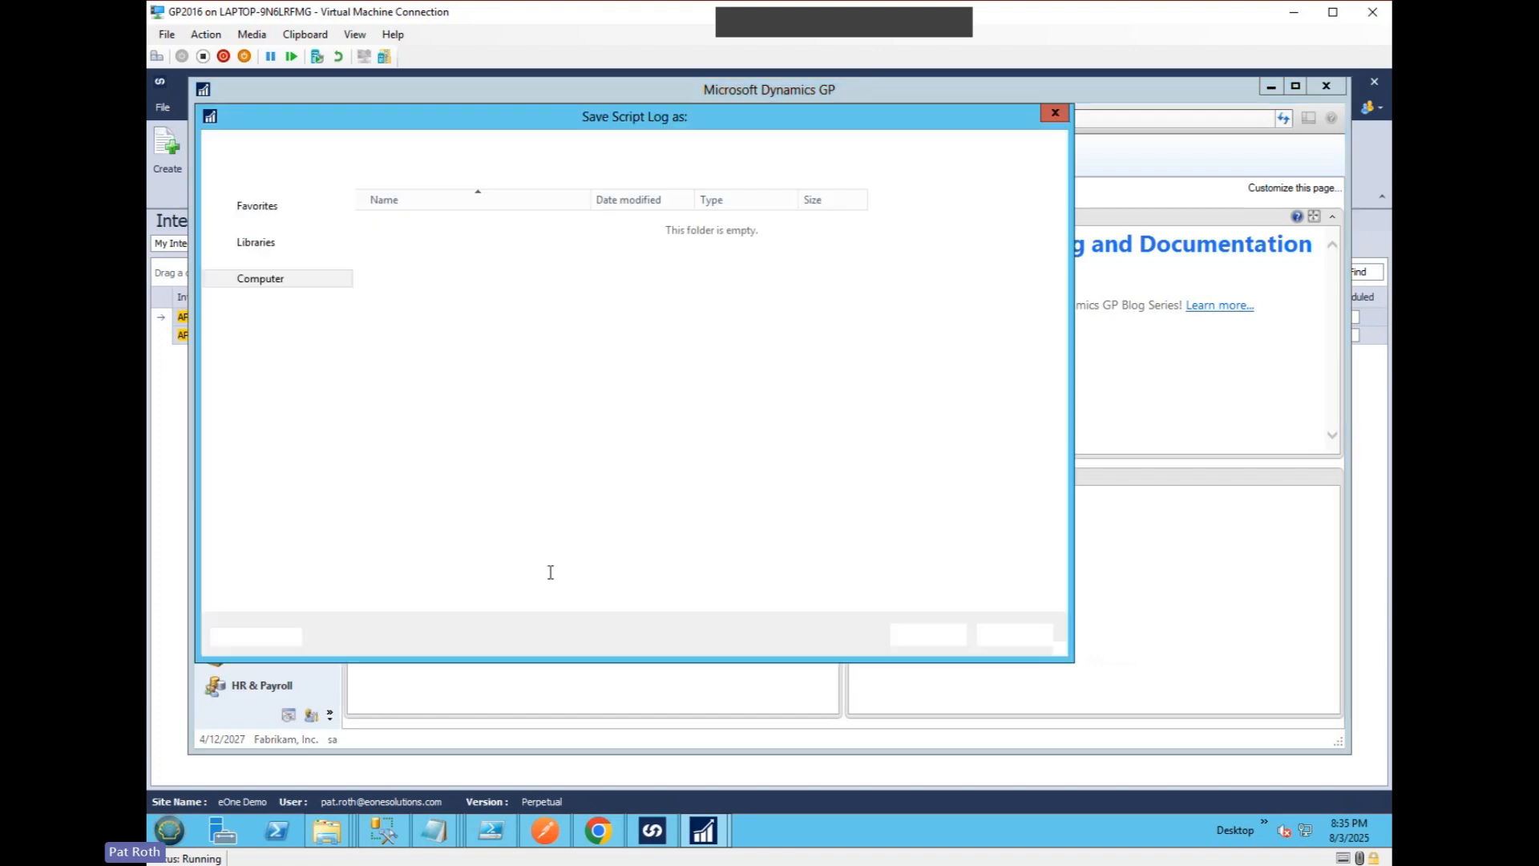
click(922, 631)
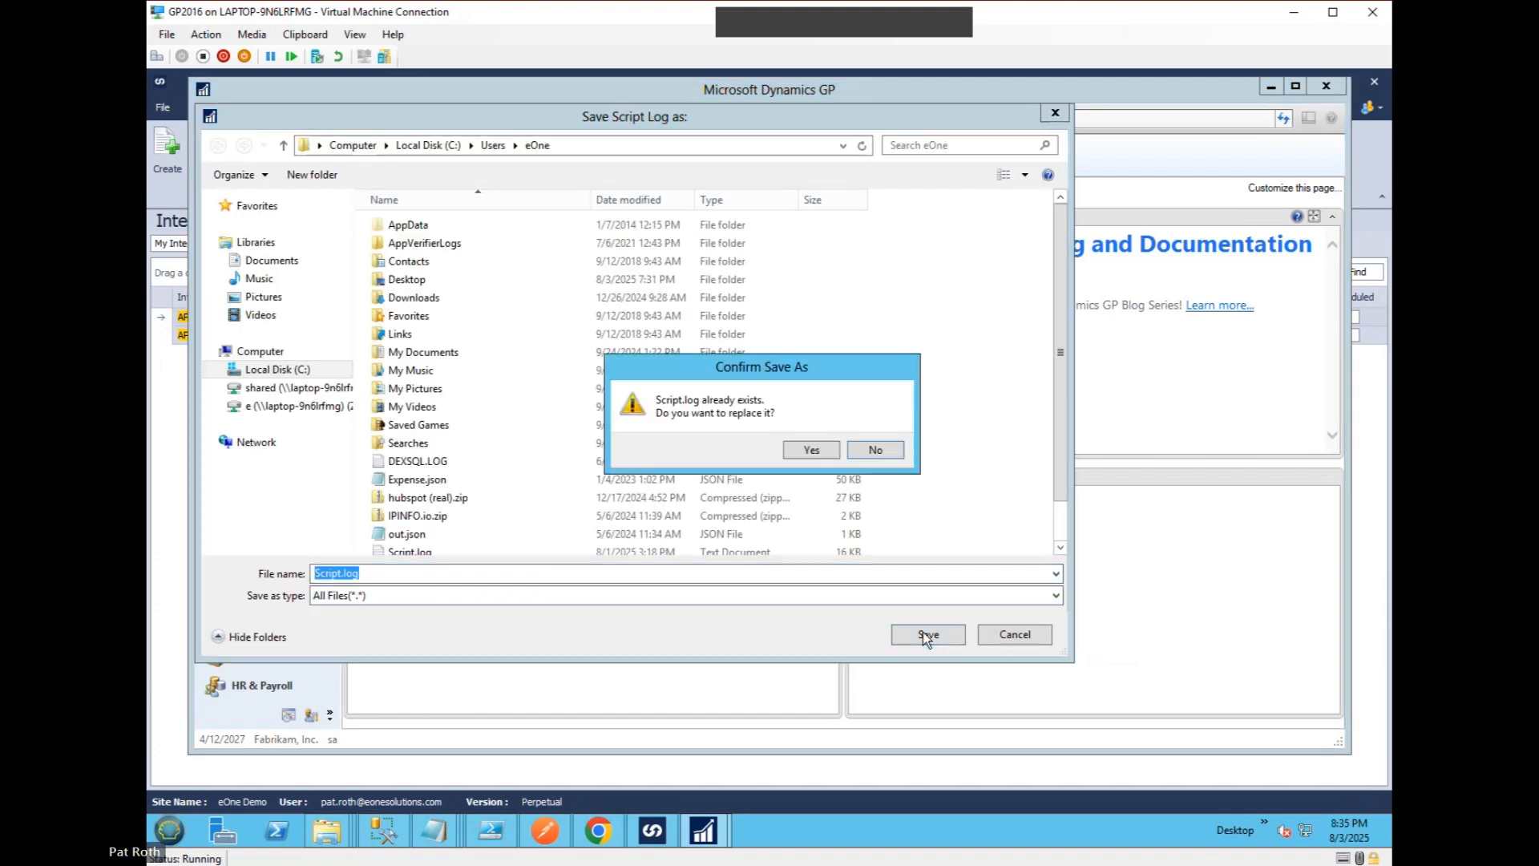
click(810, 450)
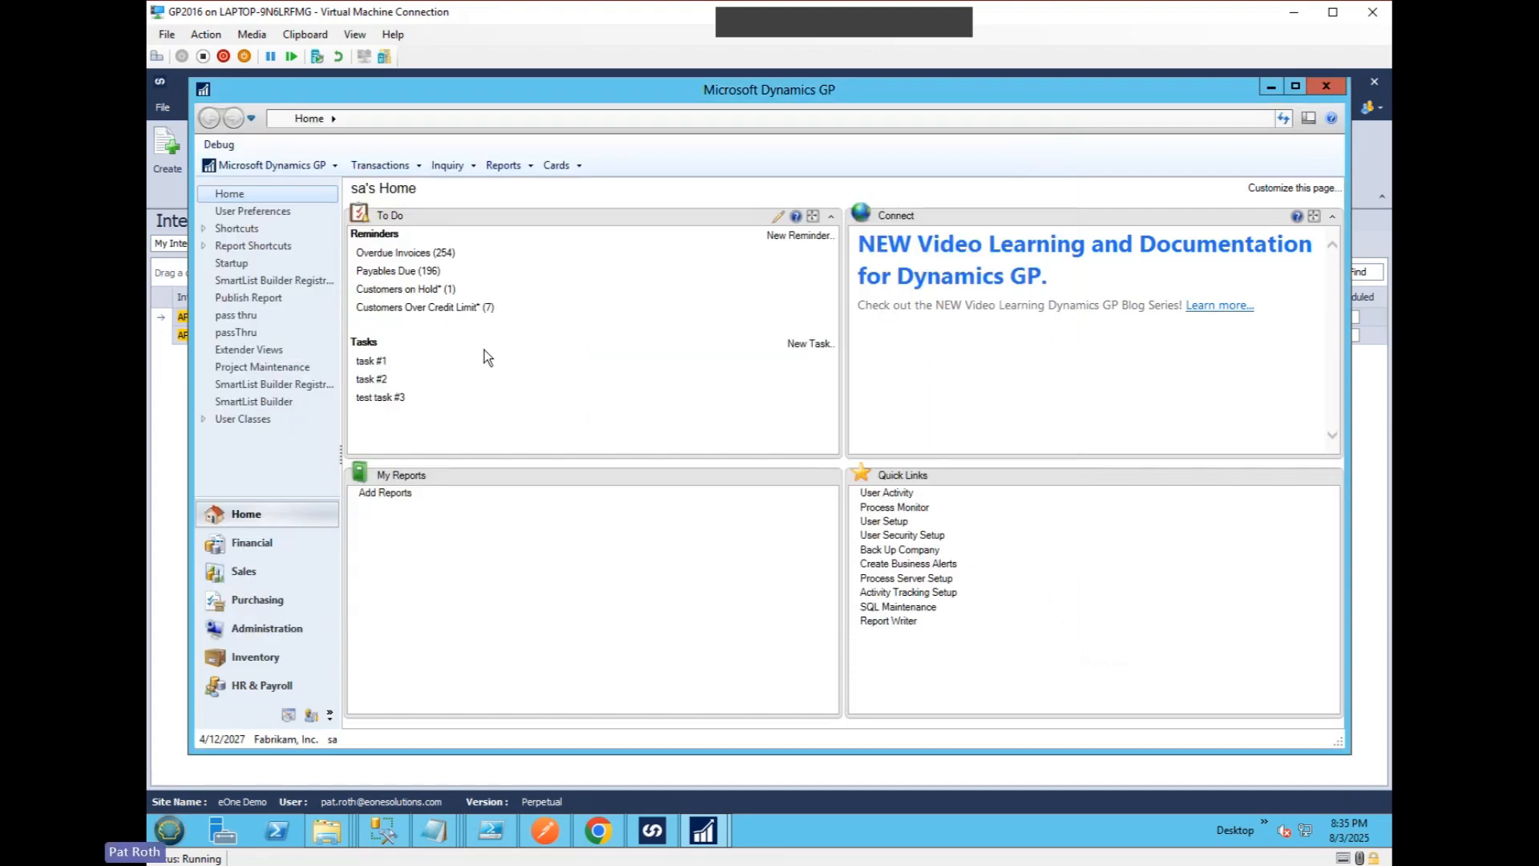
Open task #1 from the home page to capture its scripts, and turn script logging off.
click(371, 362)
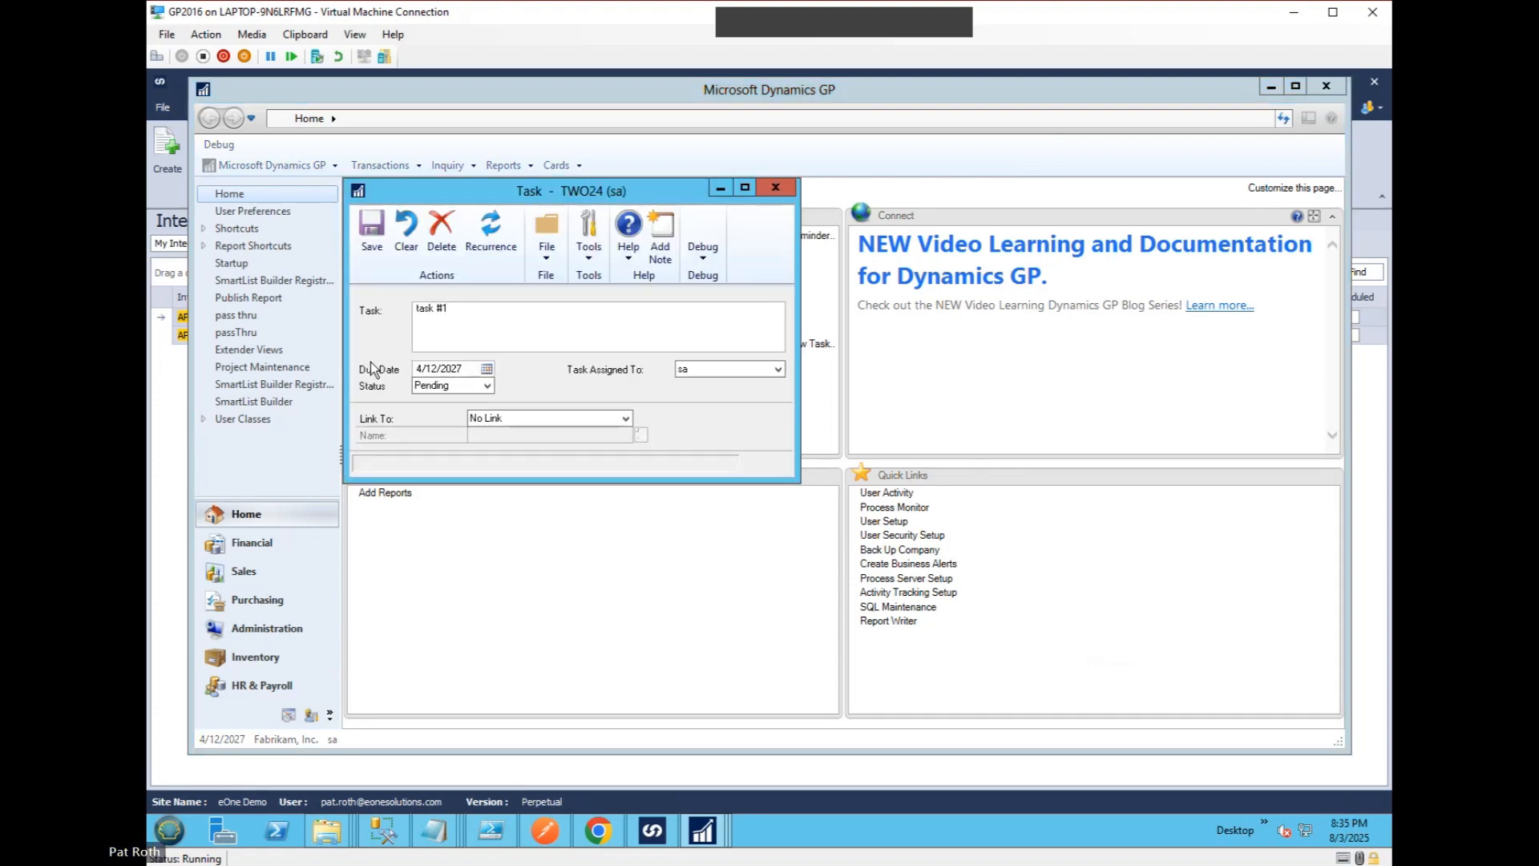
click(702, 239)
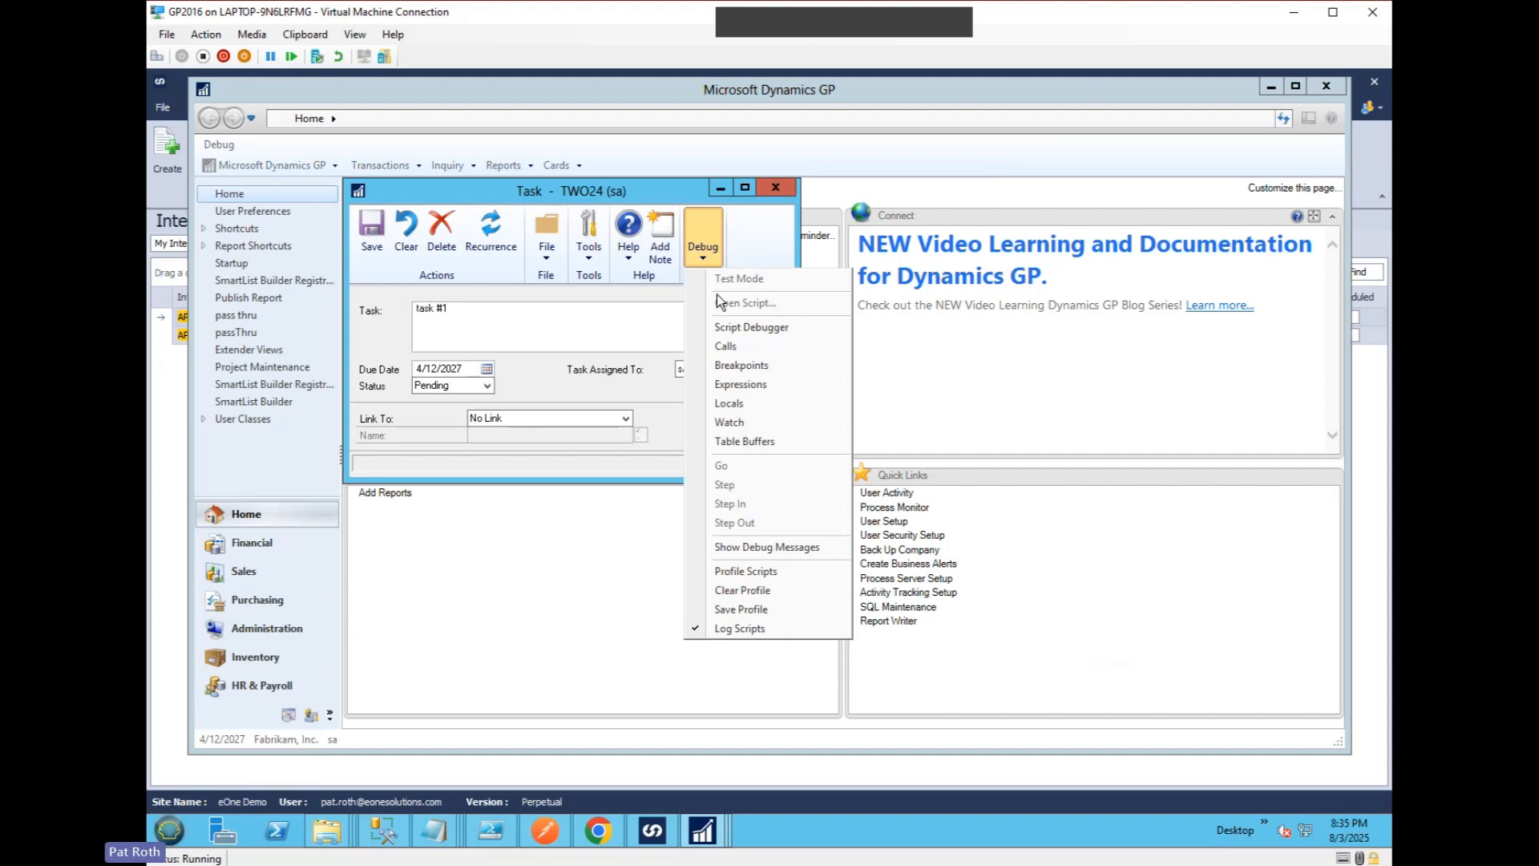
click(742, 629)
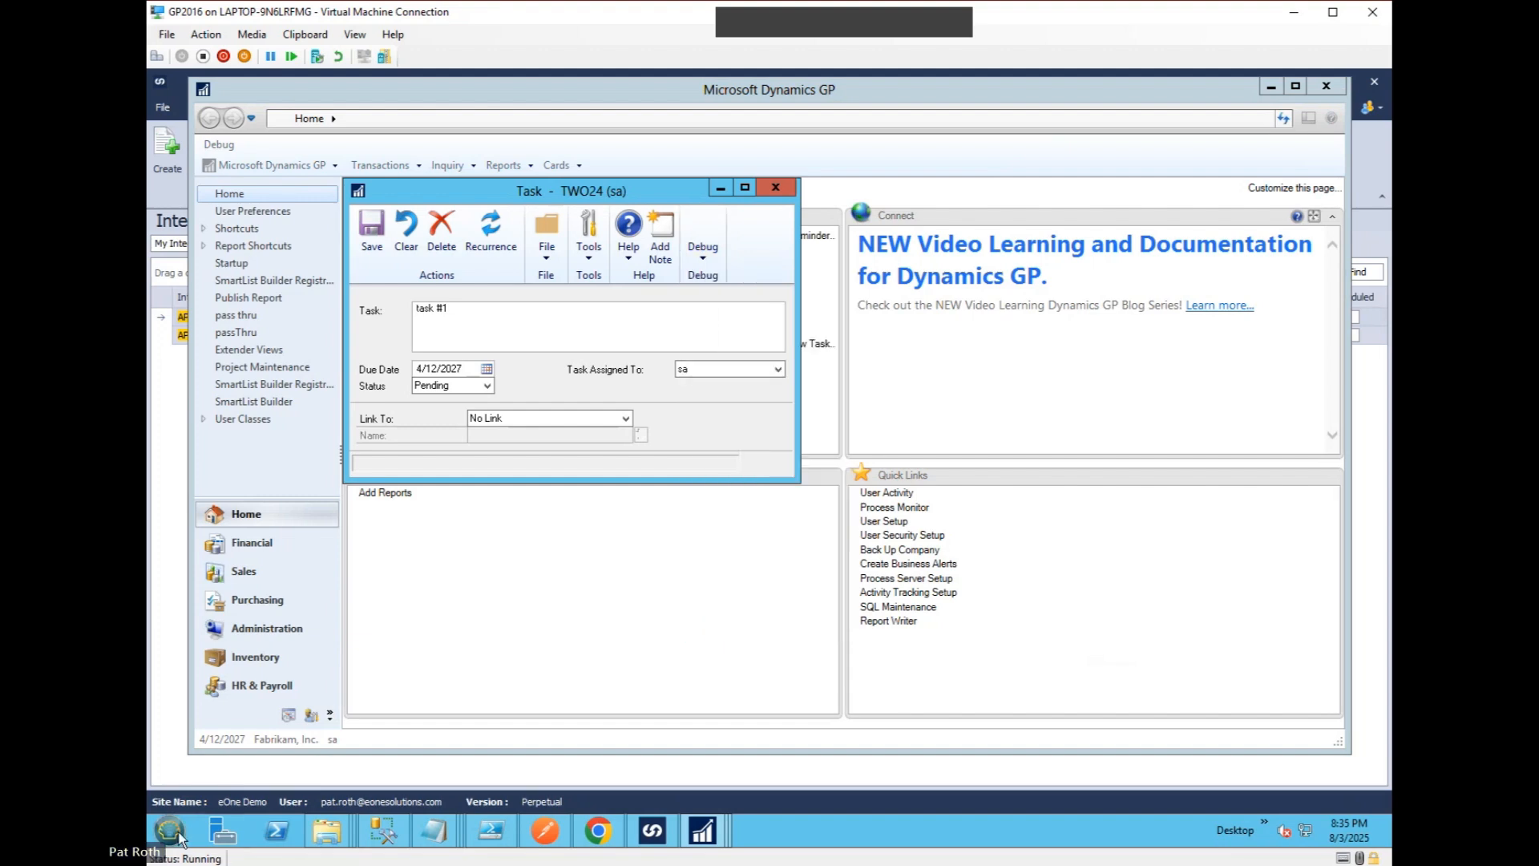
Open Script.log from the recent items and highlight the opening call and the 'Open of form syTask' line.
key(super)
mouse_move(464, 395)
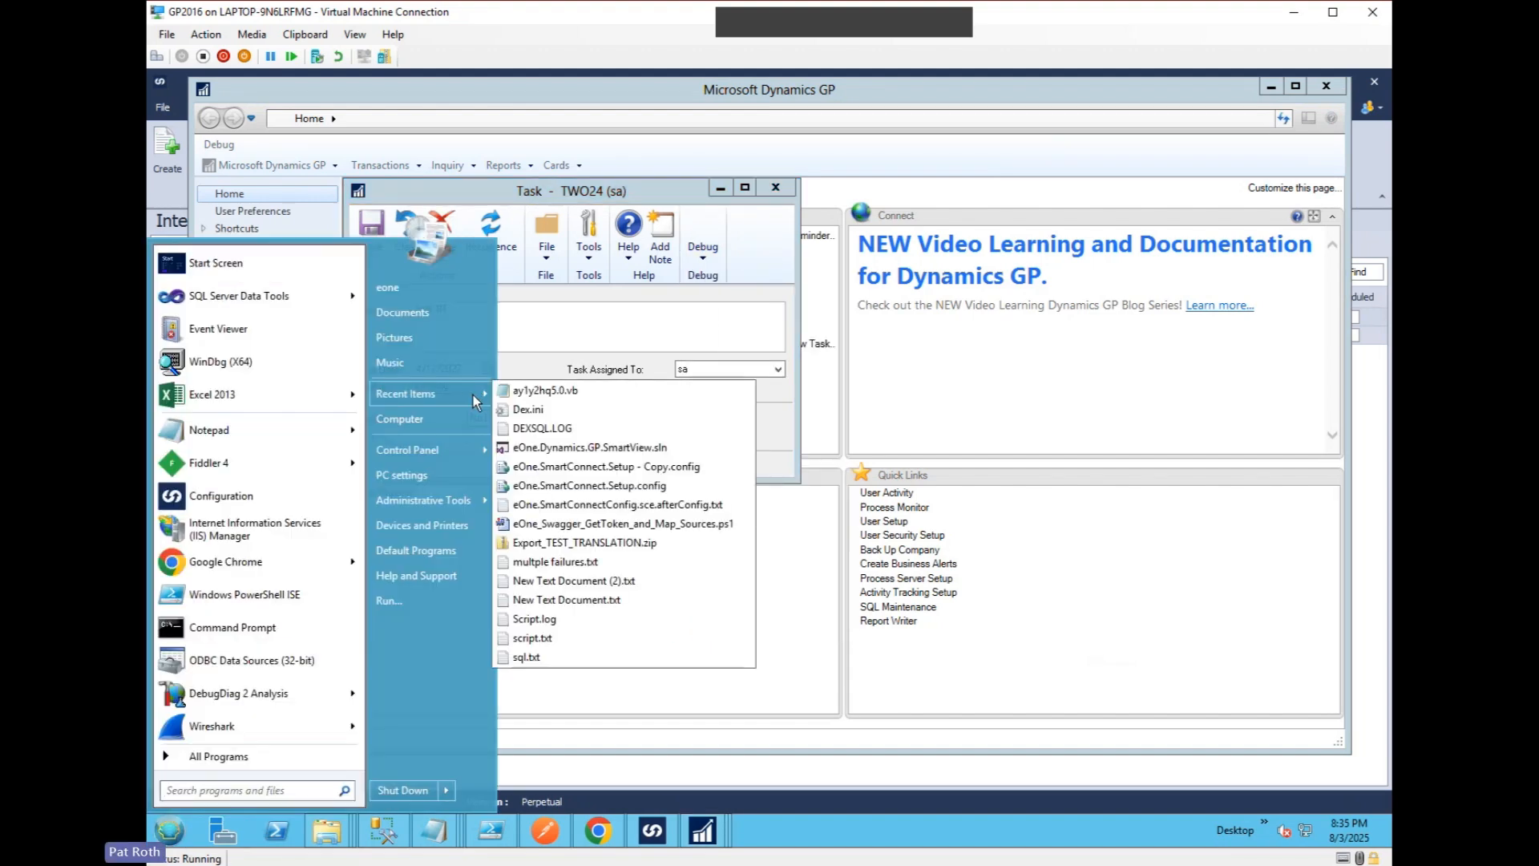
click(539, 619)
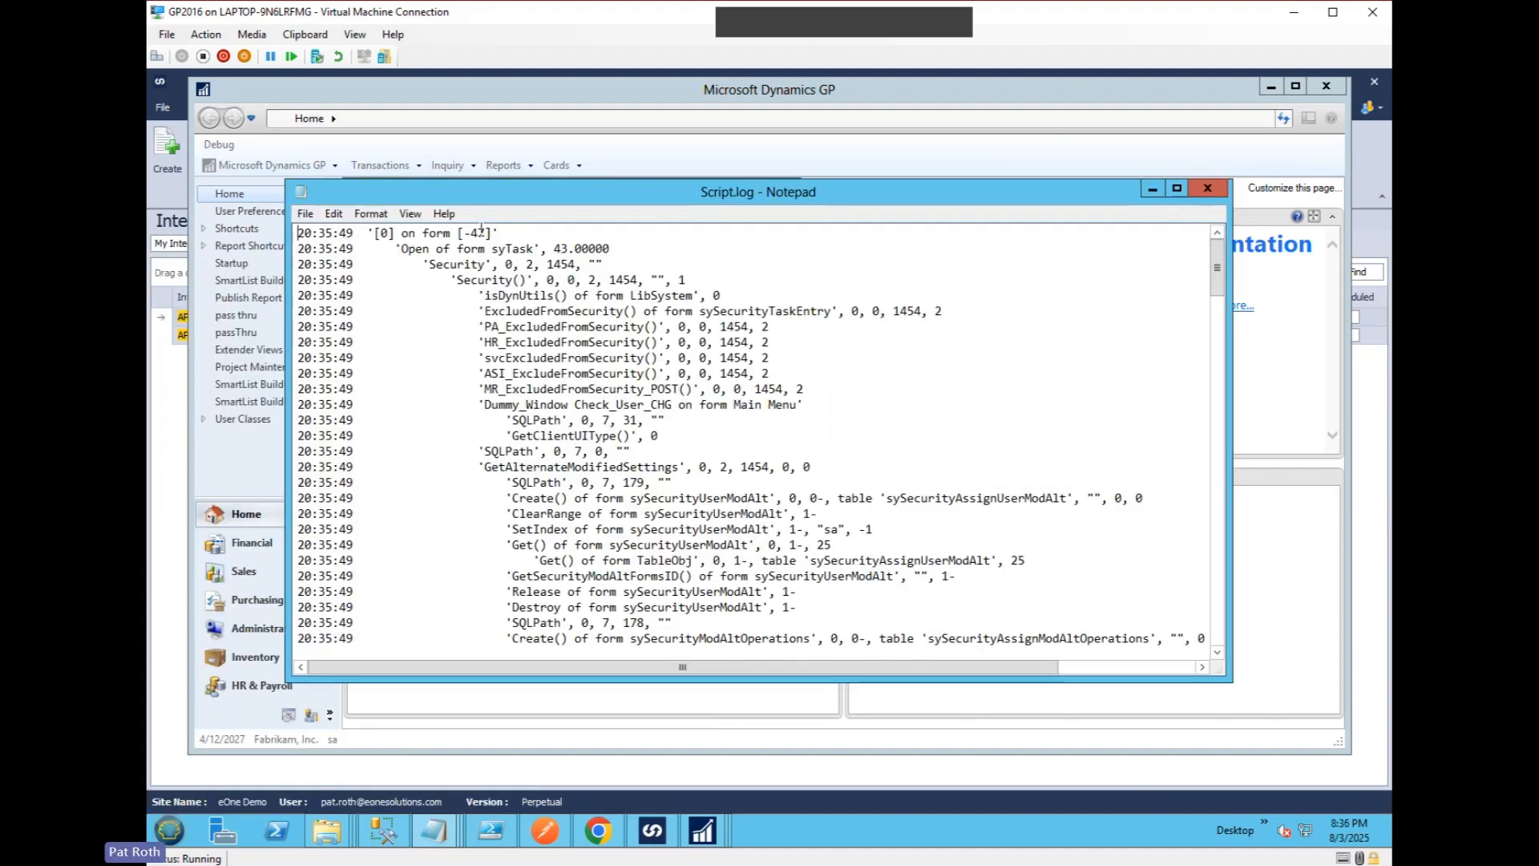
drag(505, 233, 297, 232)
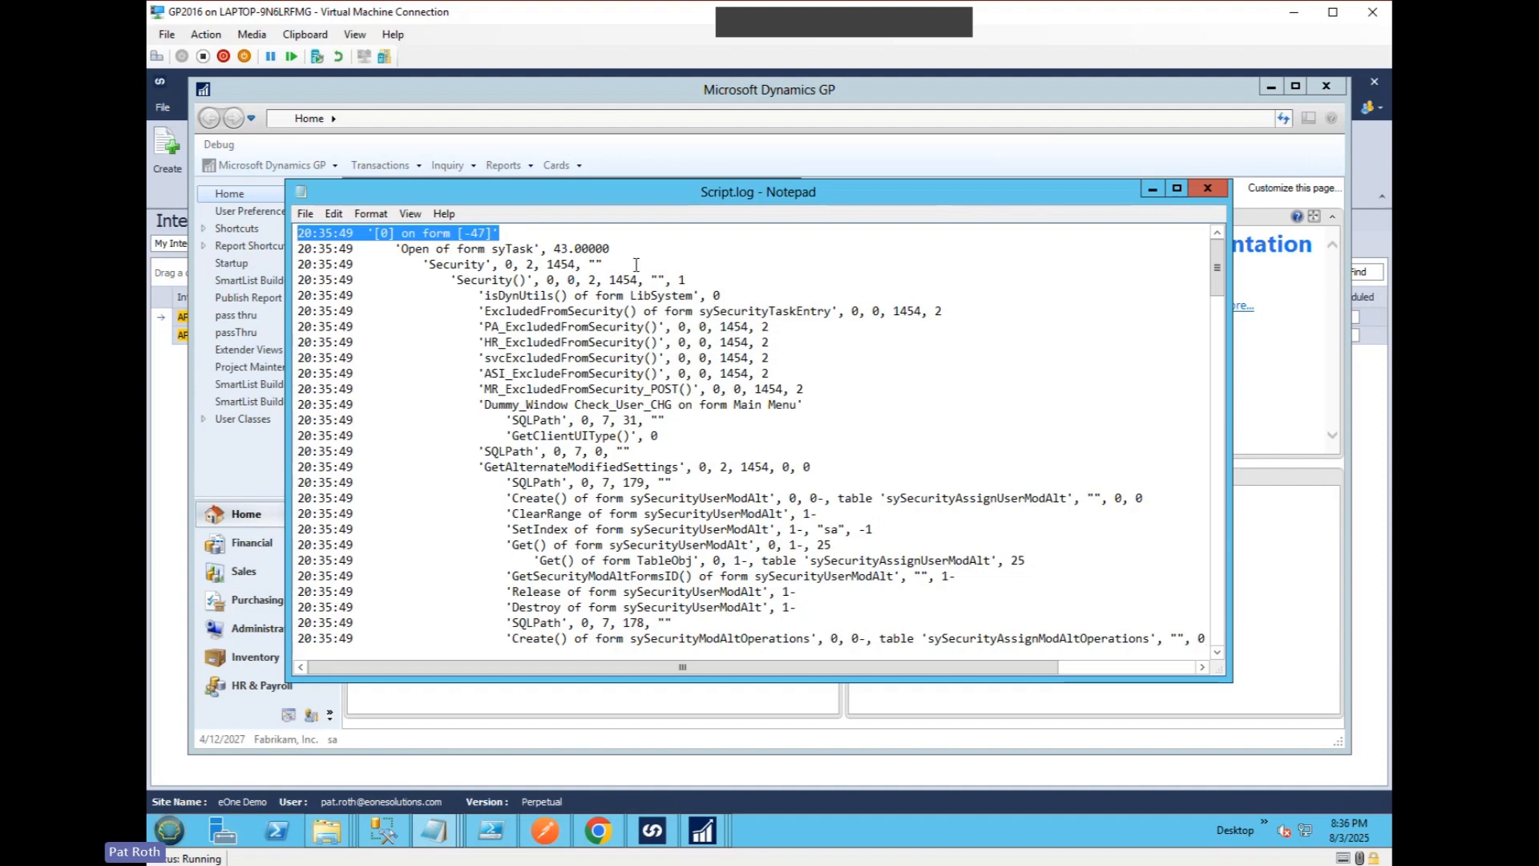
drag(611, 249, 297, 250)
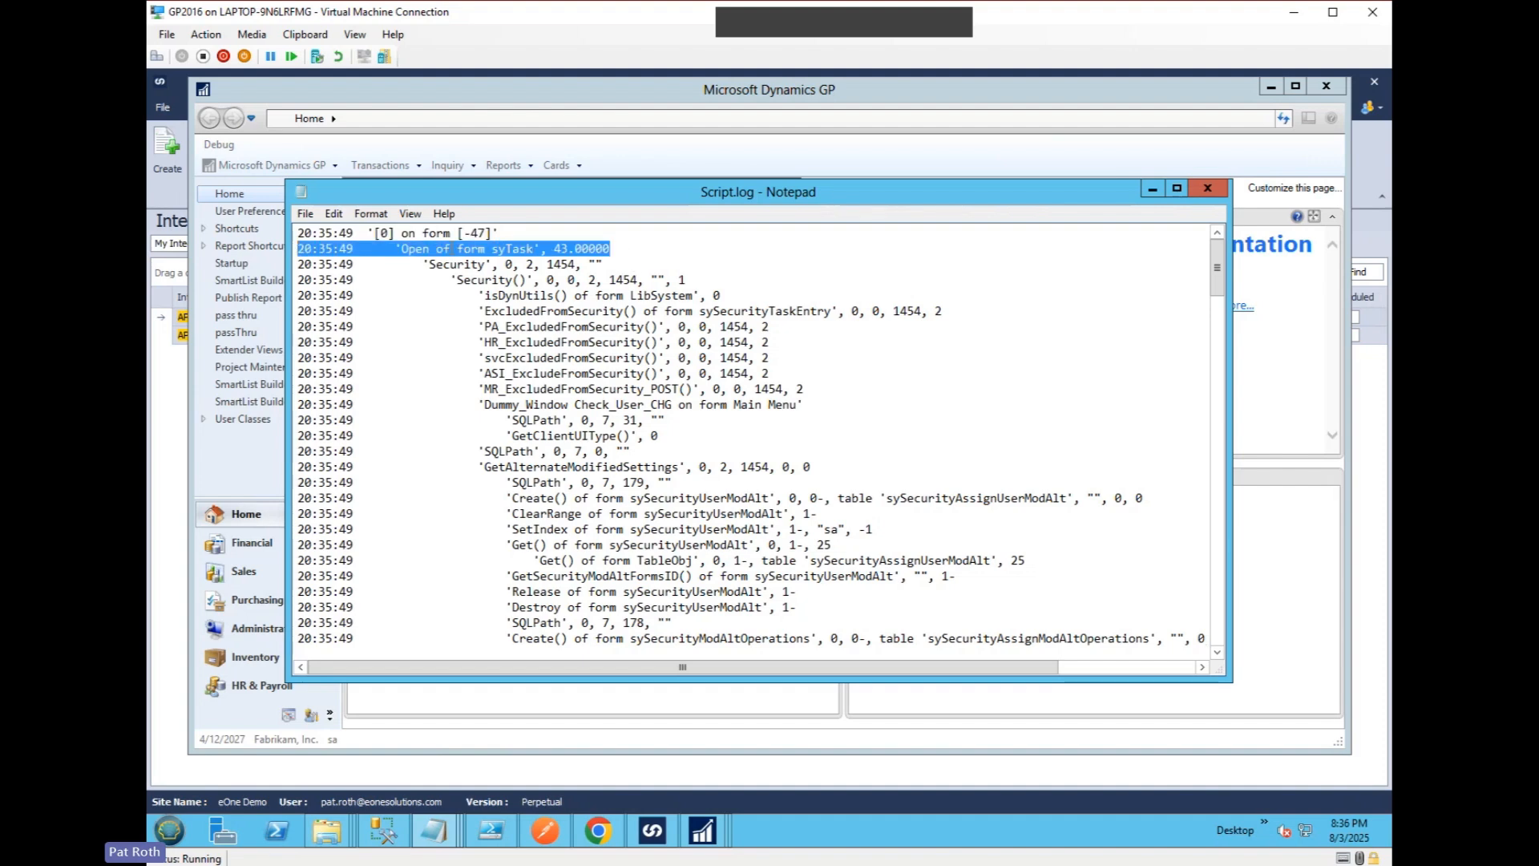
Highlight the log's 'Open of form syTask', 43.00000 line, then query SY01403 in SQL Server Management Studio and highlight the record with that CMRECNUM.
drag(395, 249, 612, 254)
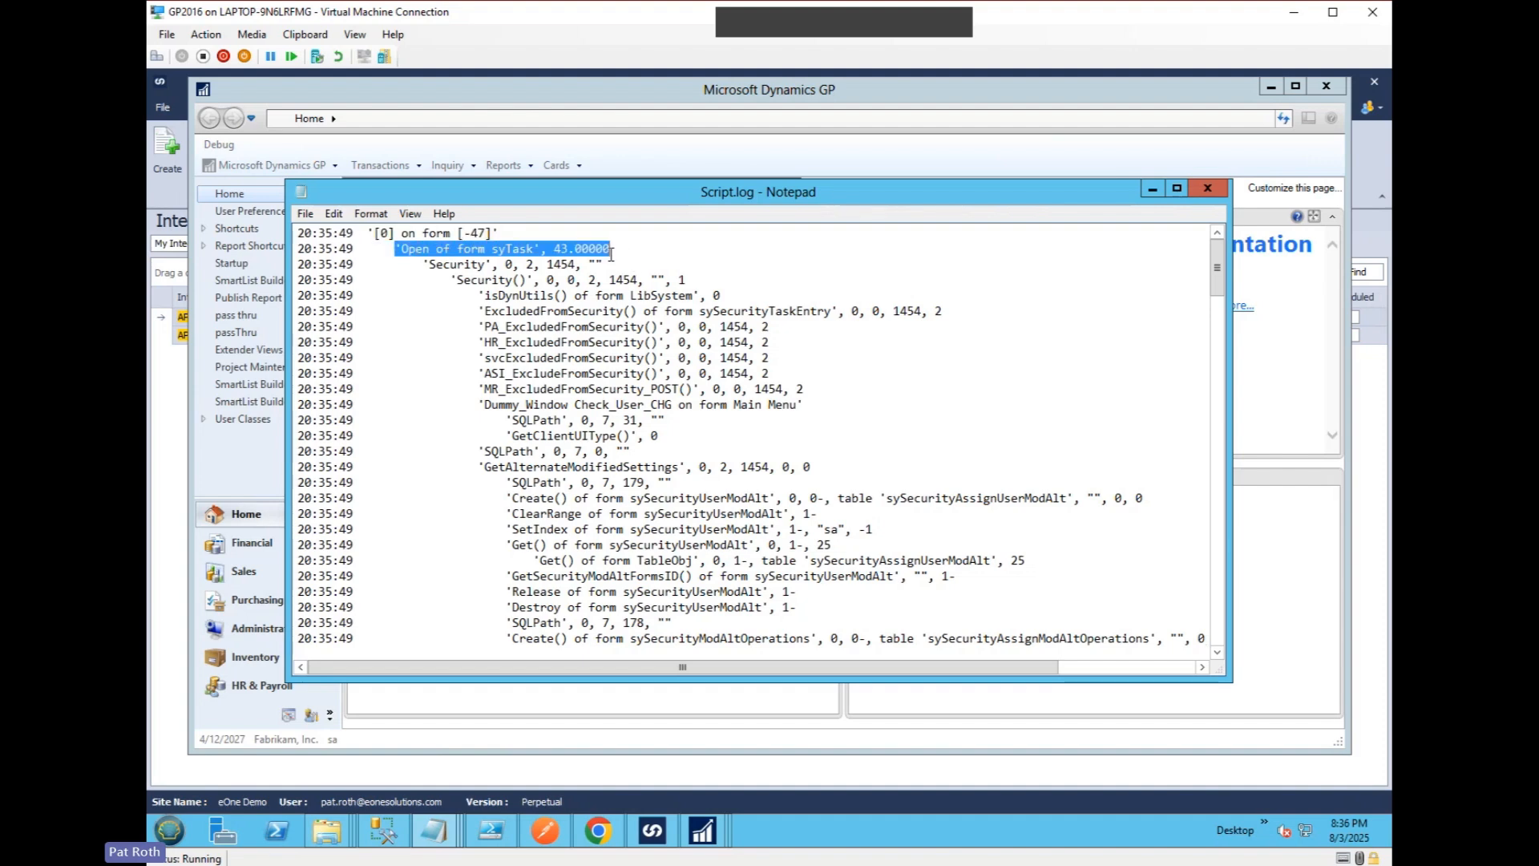
click(612, 253)
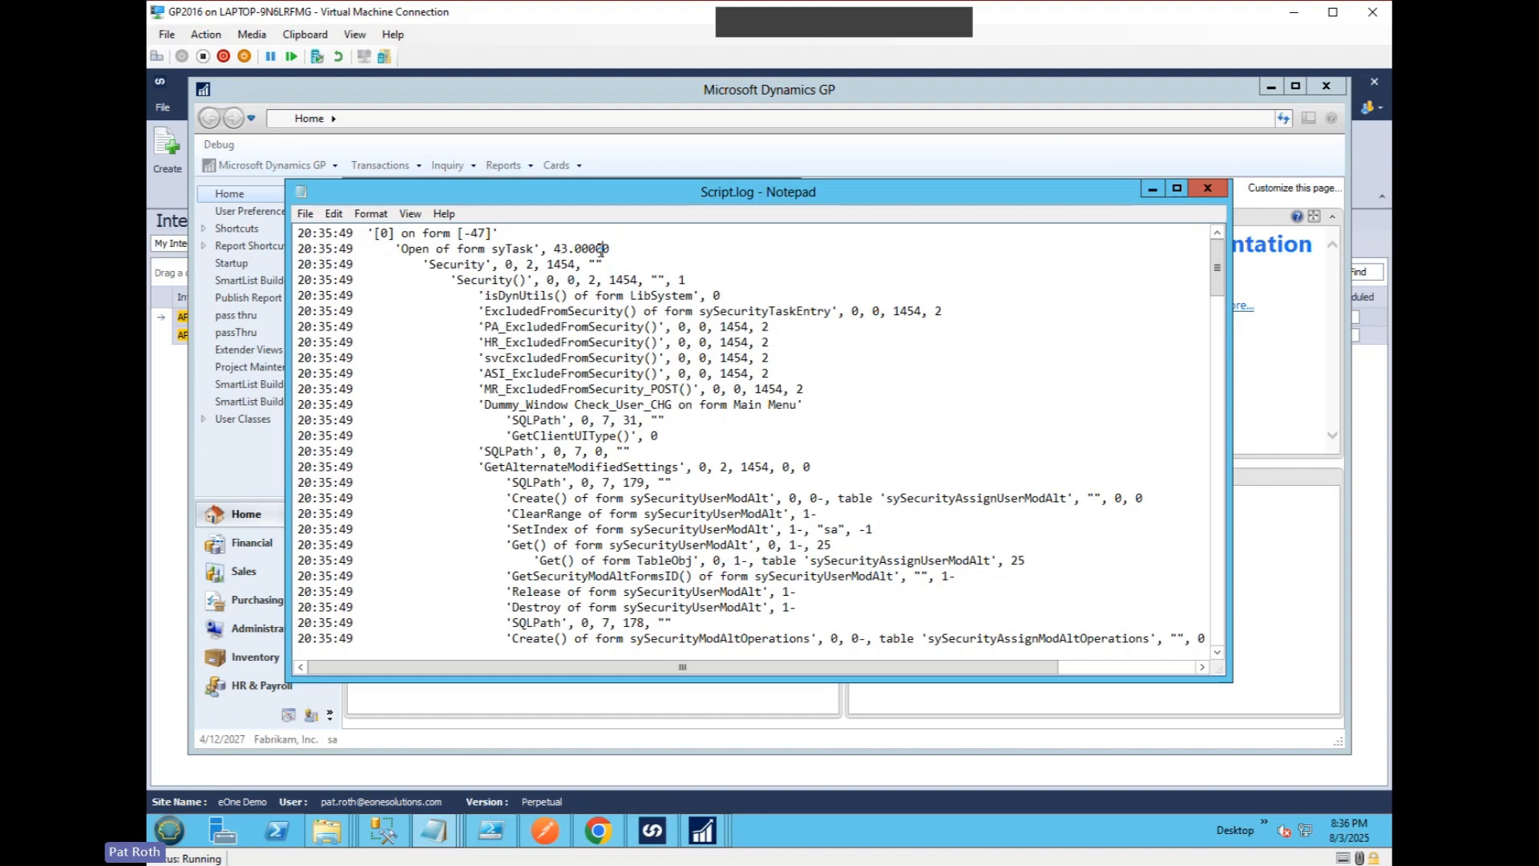
click(385, 836)
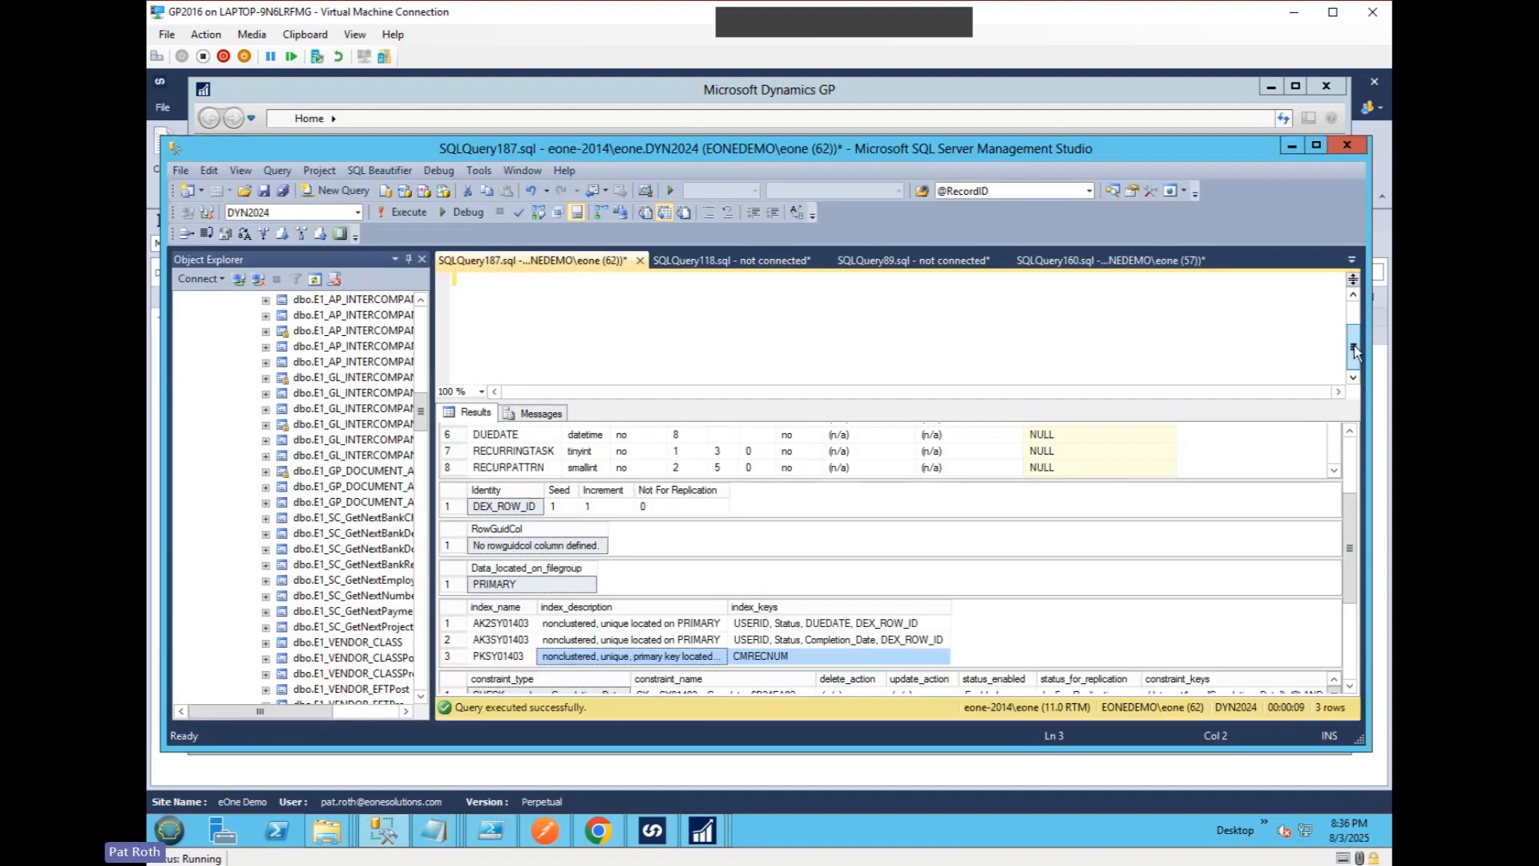
scroll(1353, 288, up, 3)
click(445, 290)
click(407, 211)
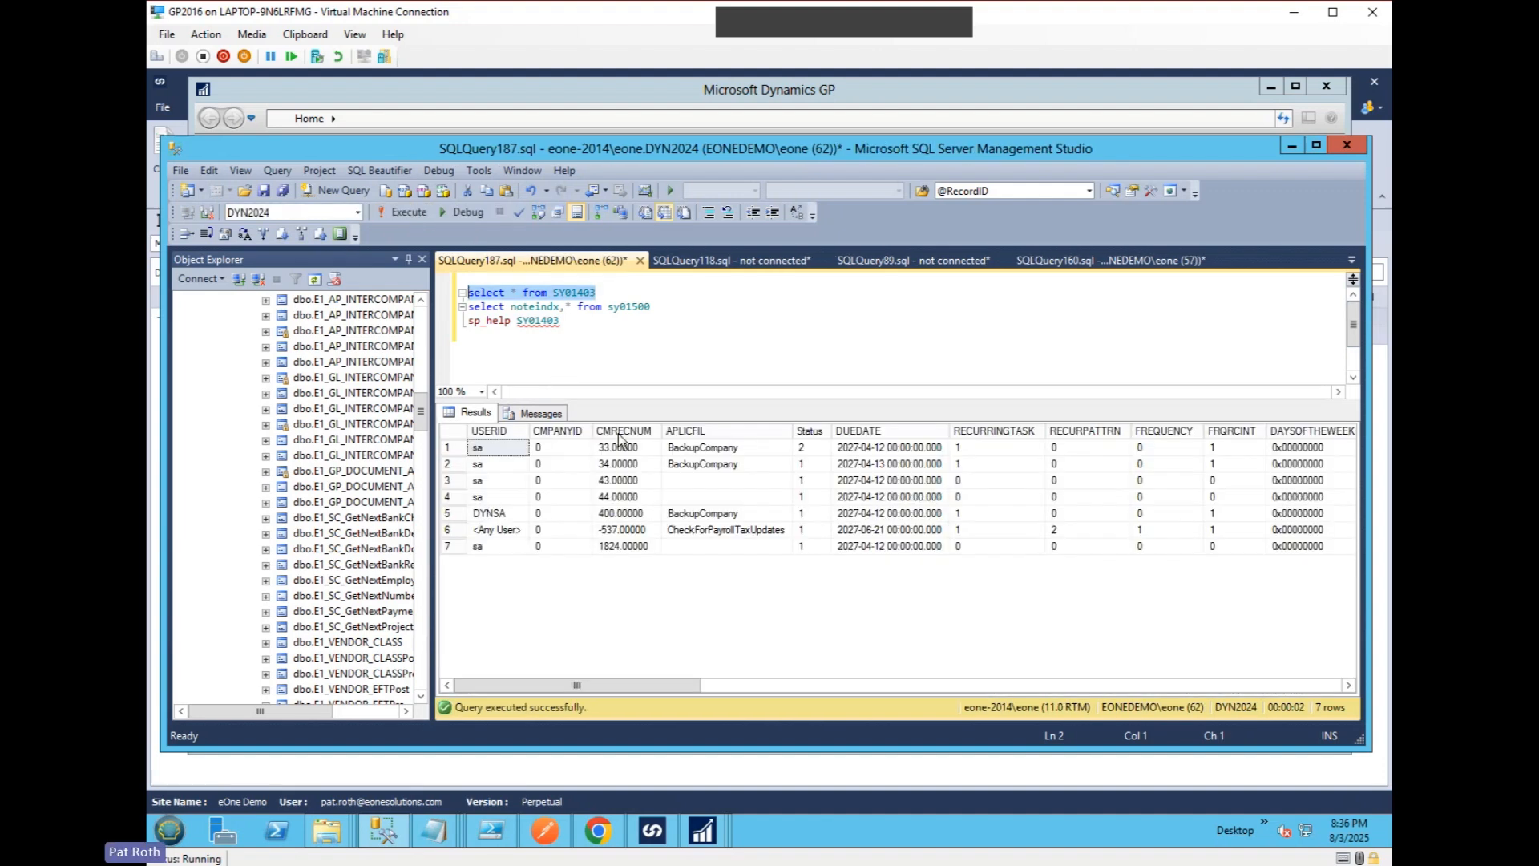
drag(489, 479, 651, 481)
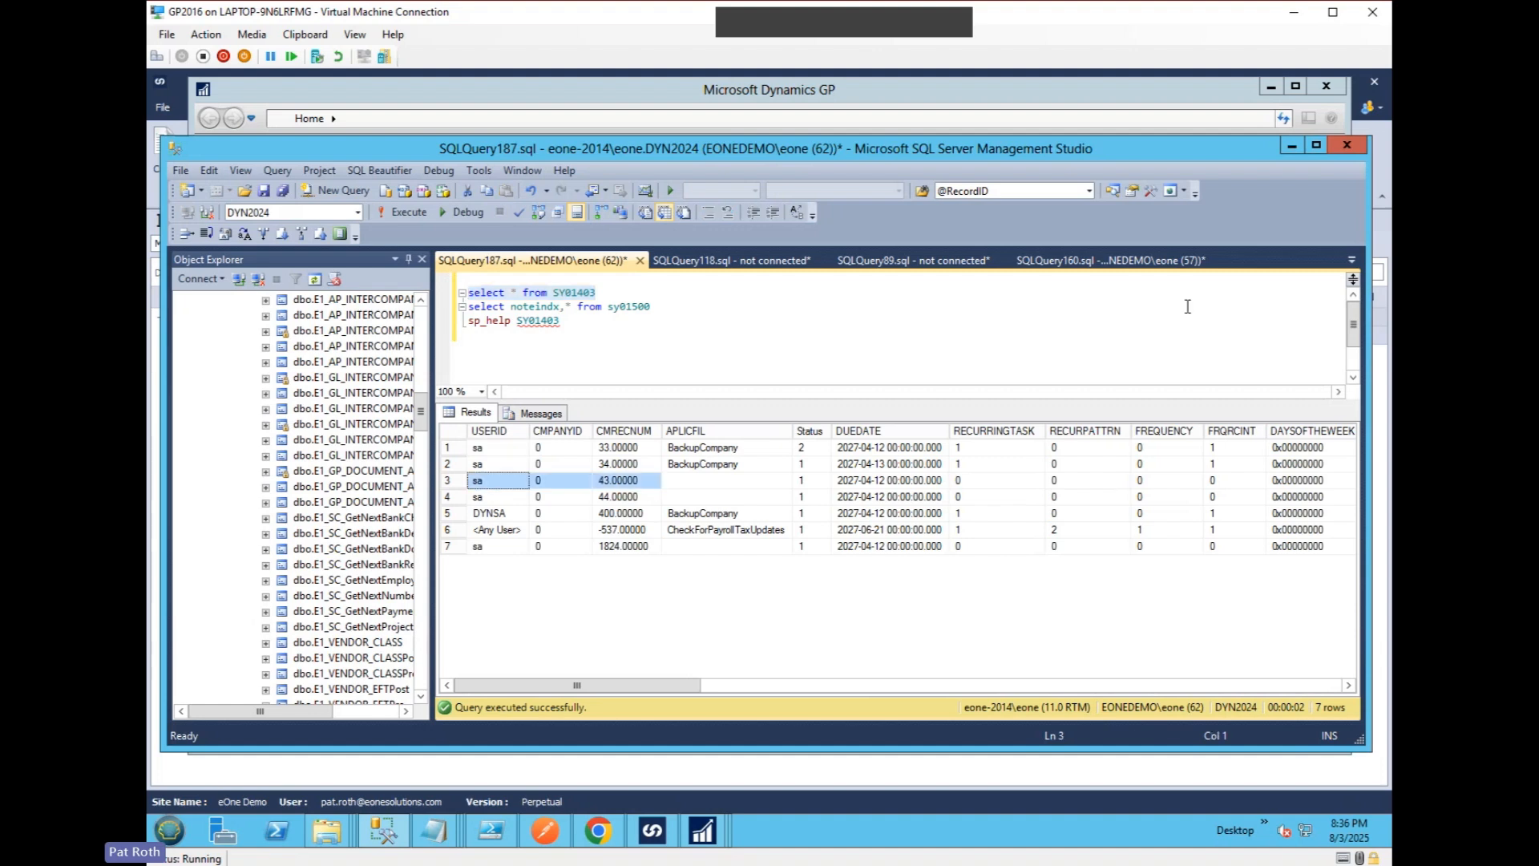
Return to Script.log and examine the calls from the first 'Security' entry down to 'RegisterCurrentFormTrigger', highlighting each.
click(439, 828)
click(430, 780)
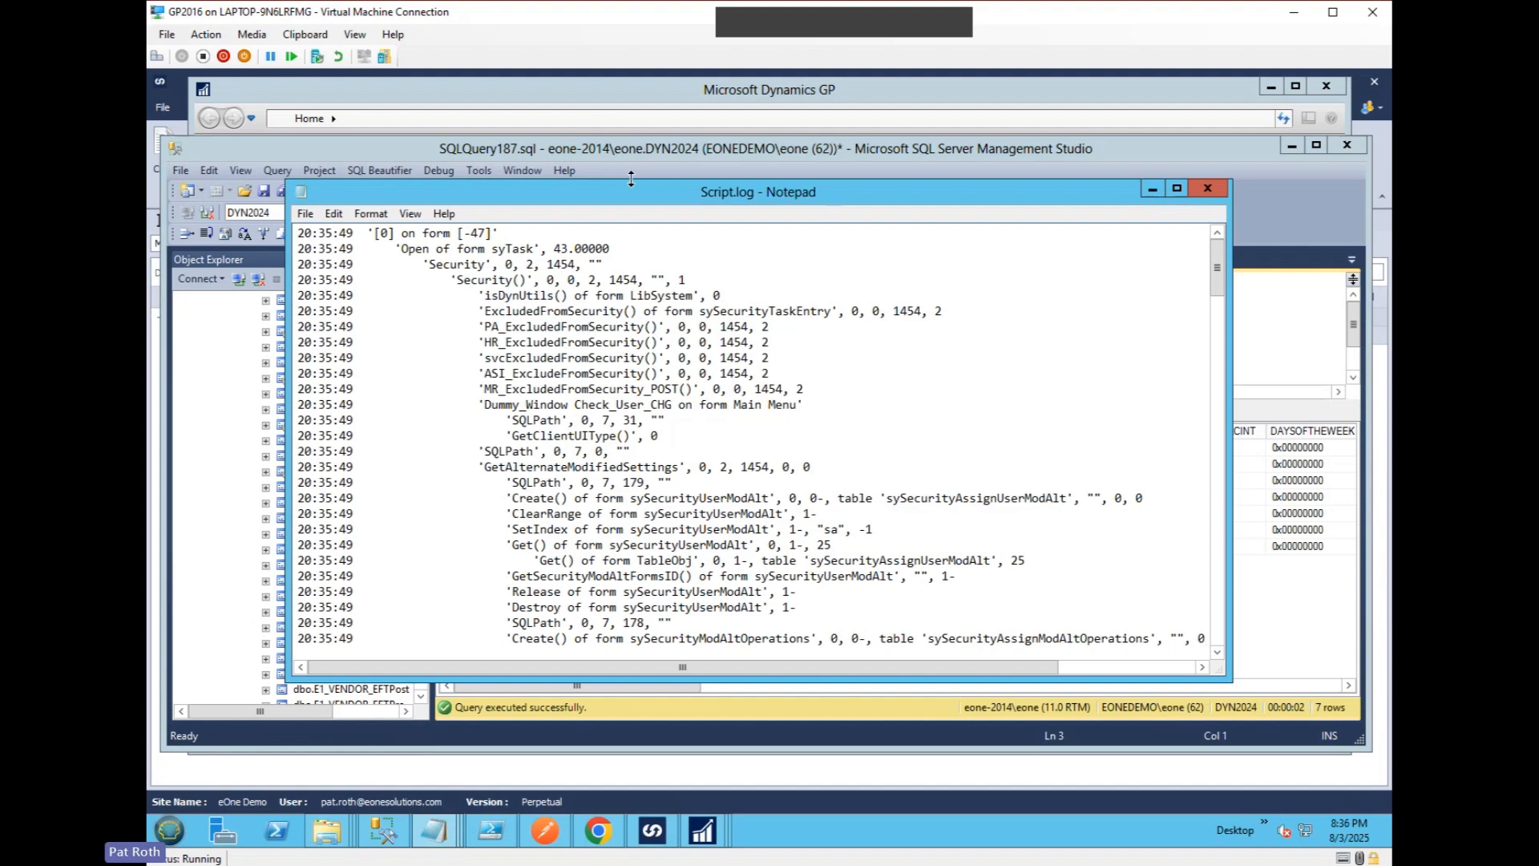
drag(628, 251, 298, 245)
click(482, 262)
drag(423, 264, 570, 332)
scroll(471, 417, down, 7)
drag(409, 342, 750, 343)
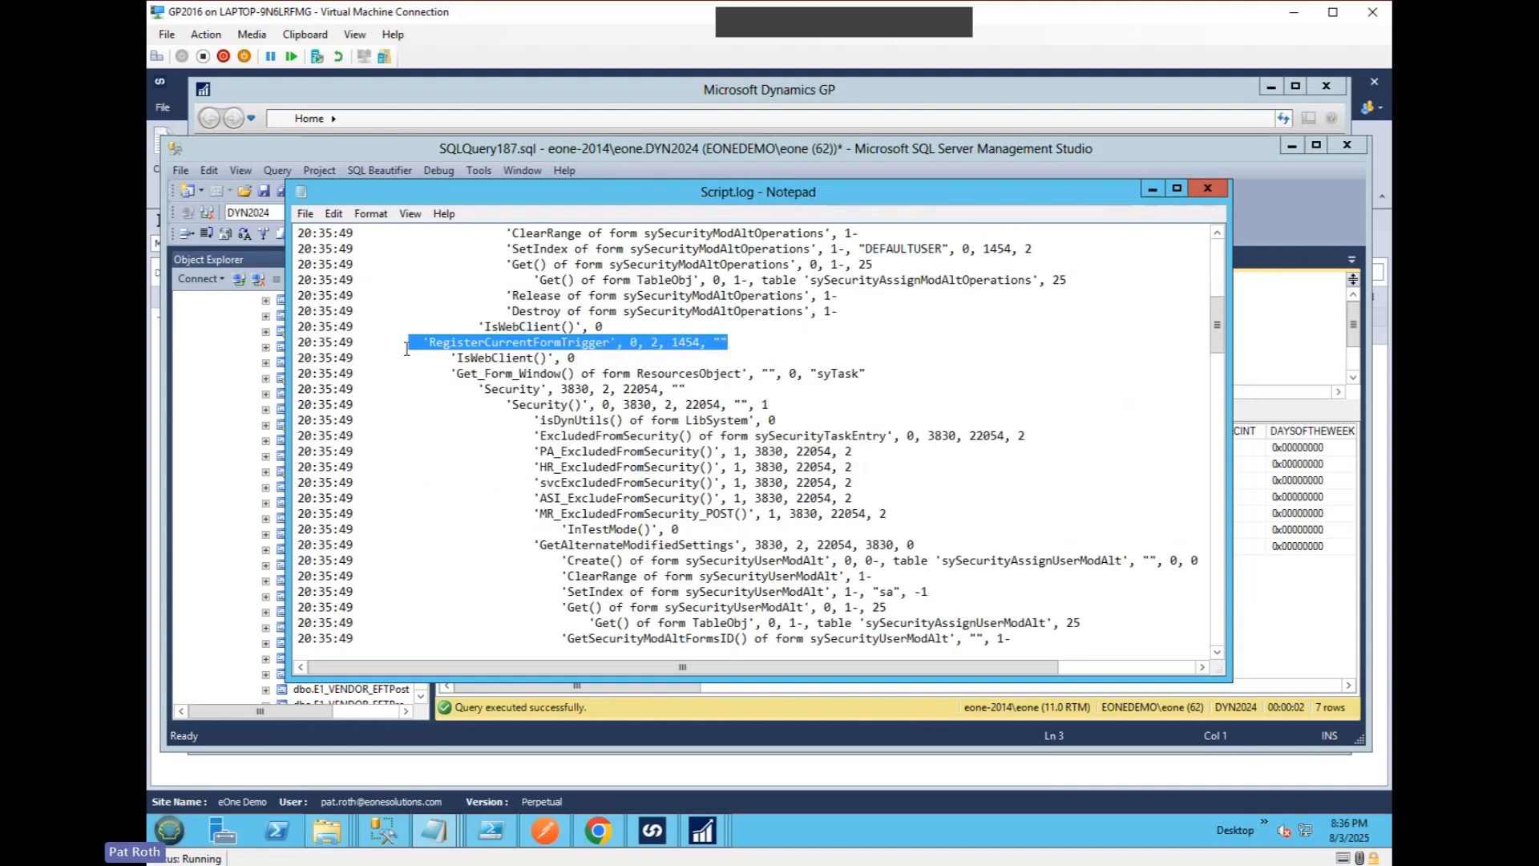
Find the 'CreateTasks_WIN_PRE' and 'syTask l_Temp Control Number_CHG on form syTask' lines further down the log and highlight them.
scroll(408, 353, down, 10)
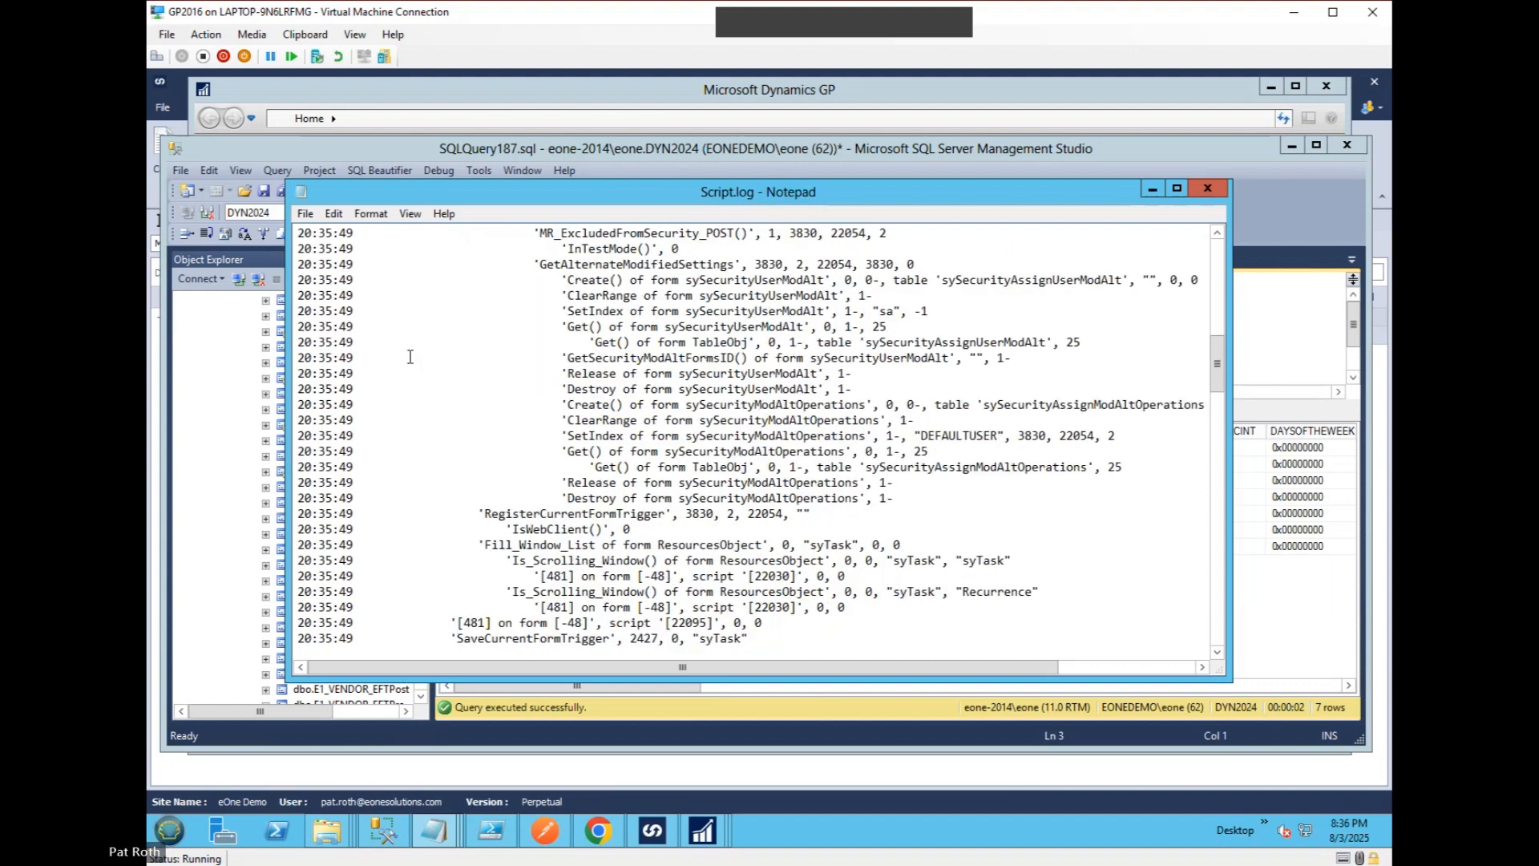
scroll(410, 357, down, 20)
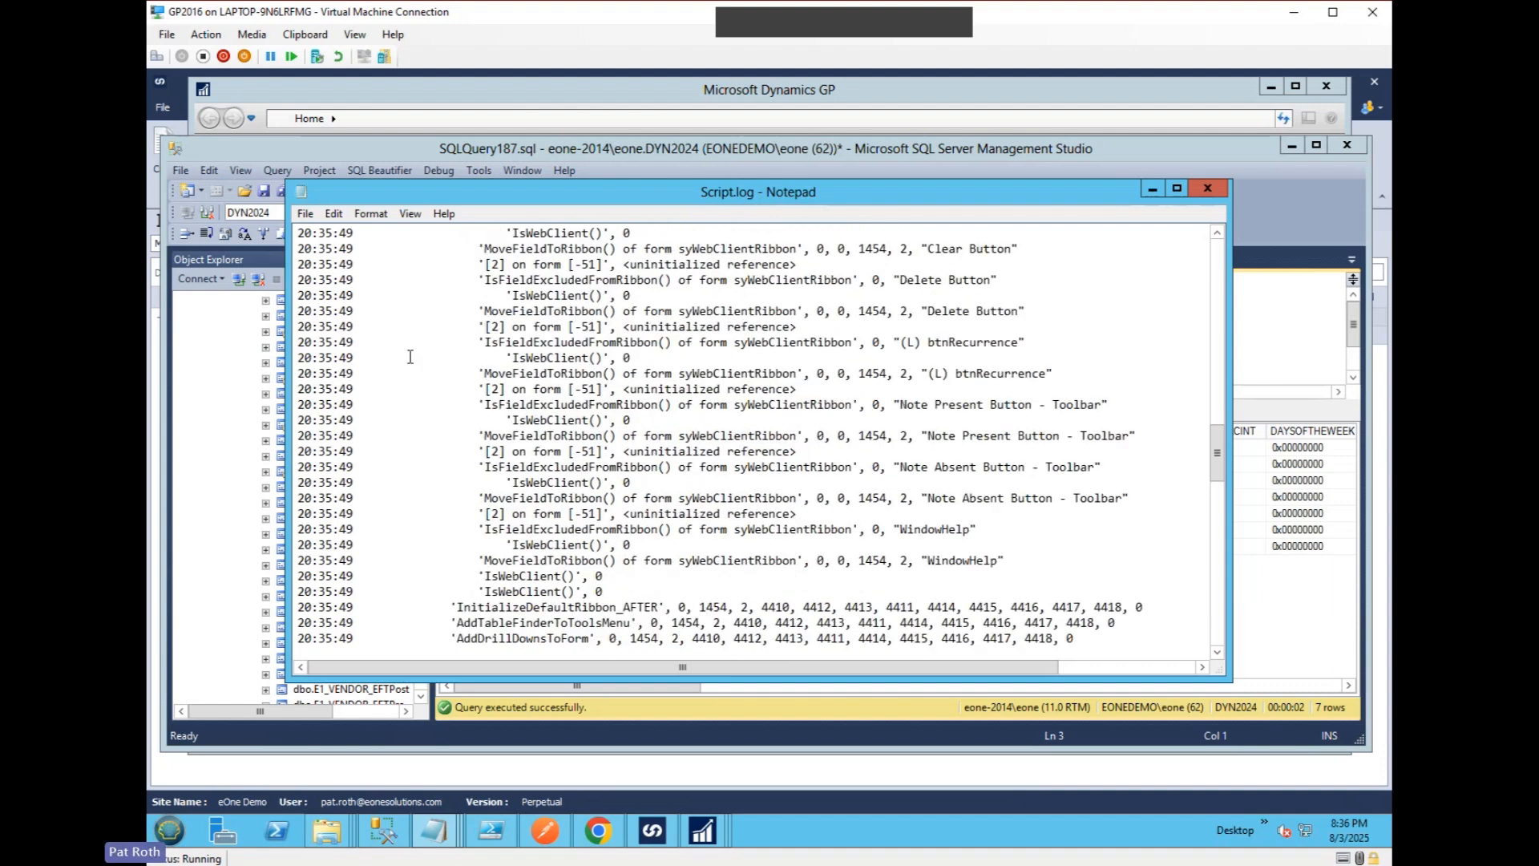
scroll(410, 356, down, 15)
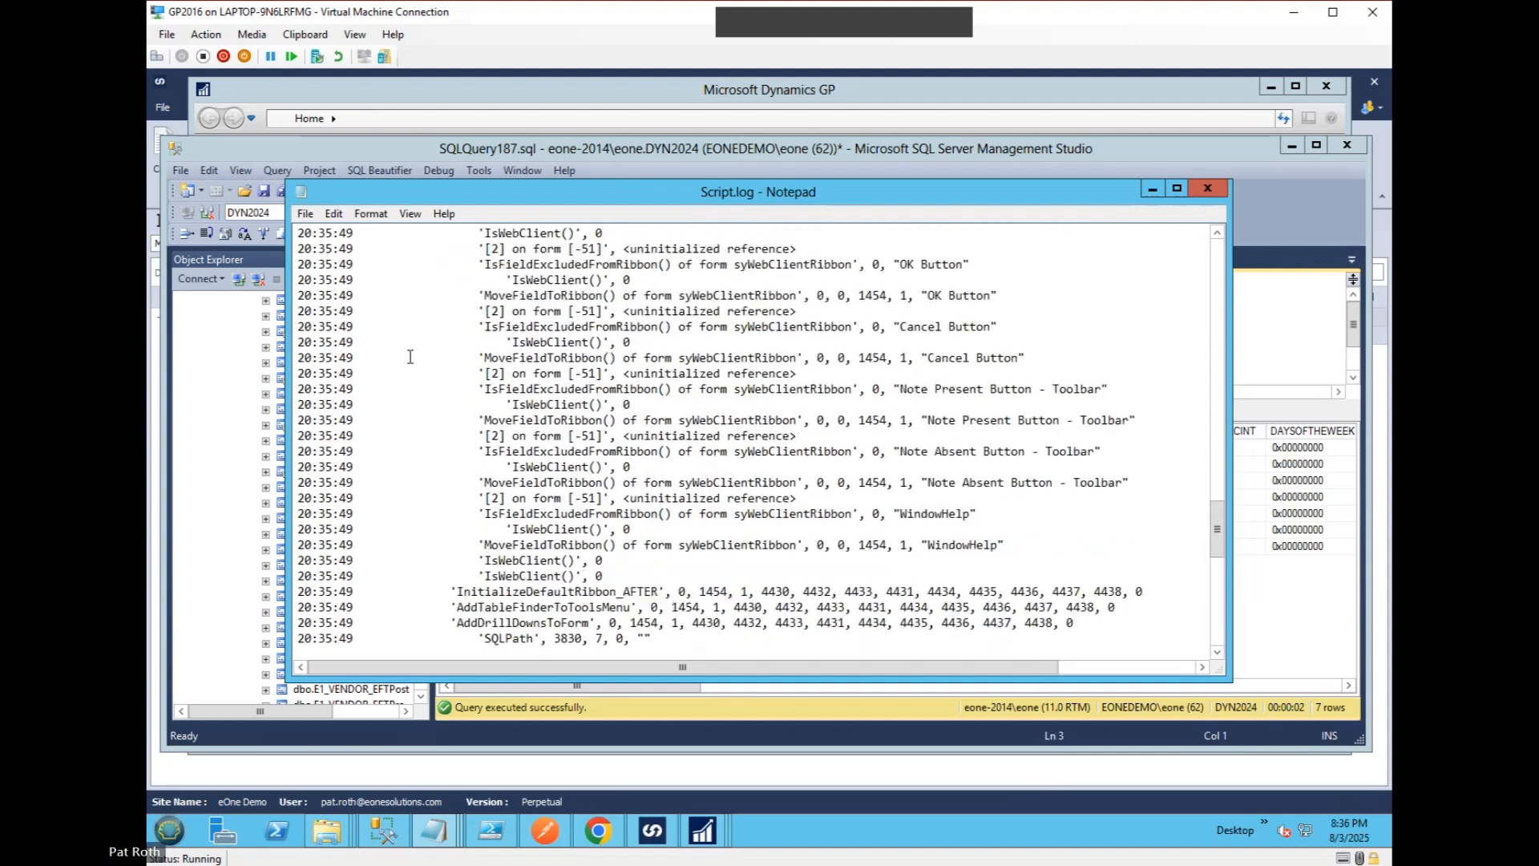
scroll(410, 357, down, 1)
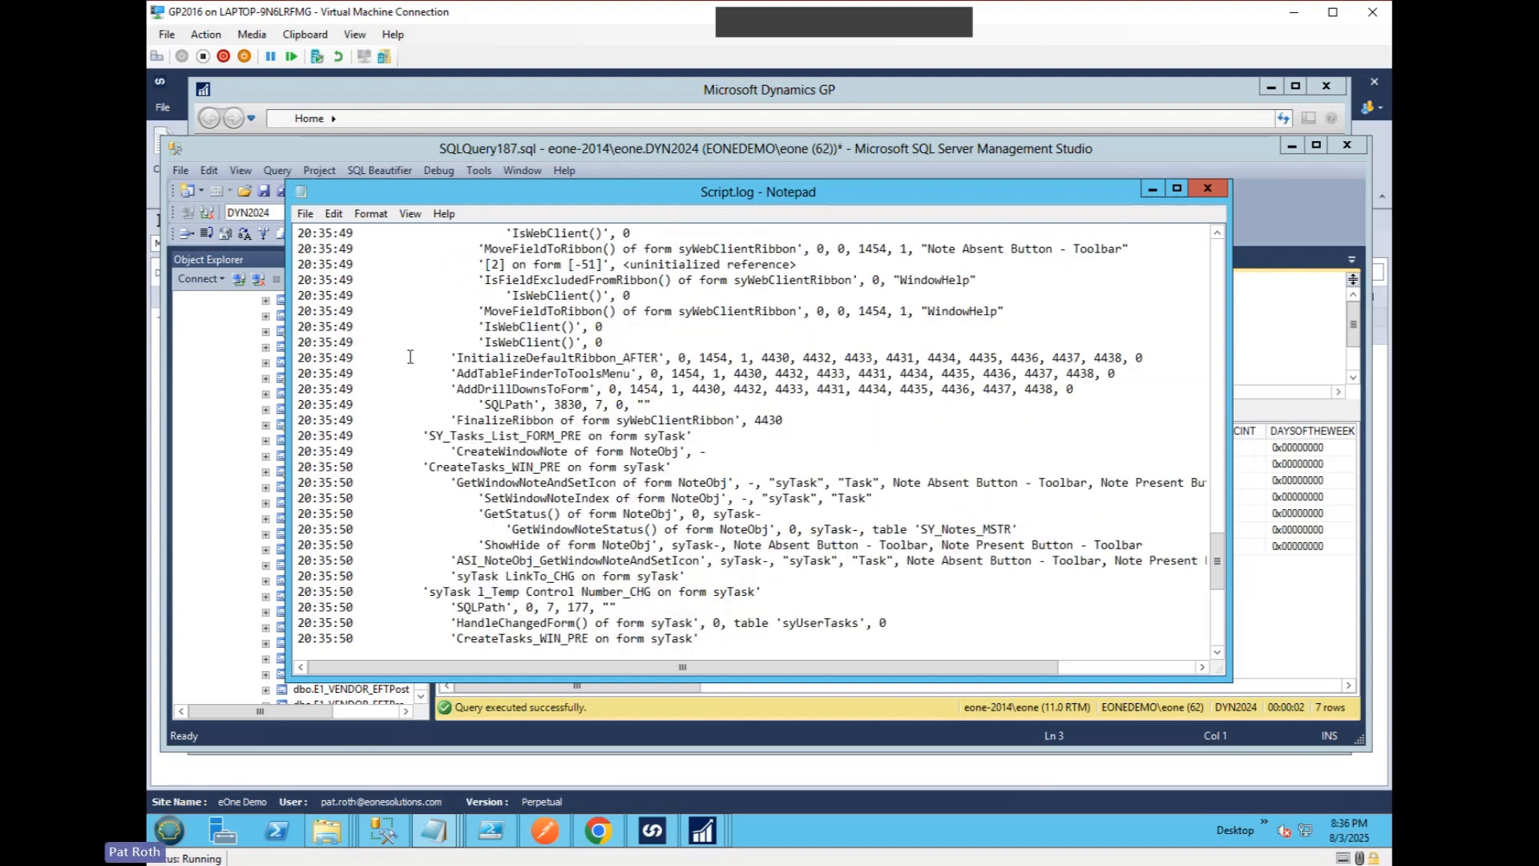
drag(417, 467, 519, 467)
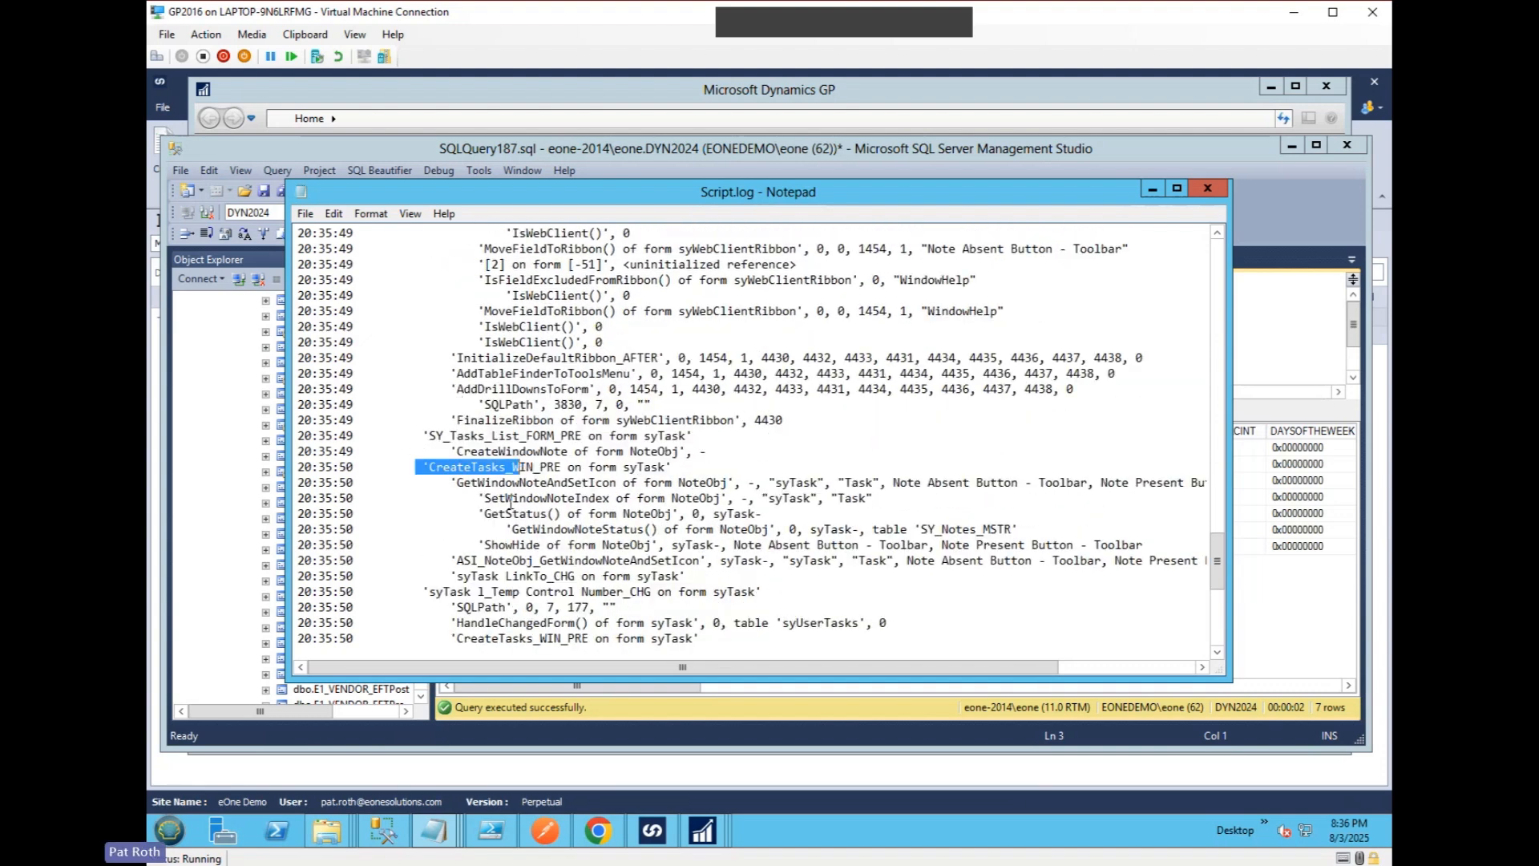
click(425, 596)
drag(409, 592, 778, 591)
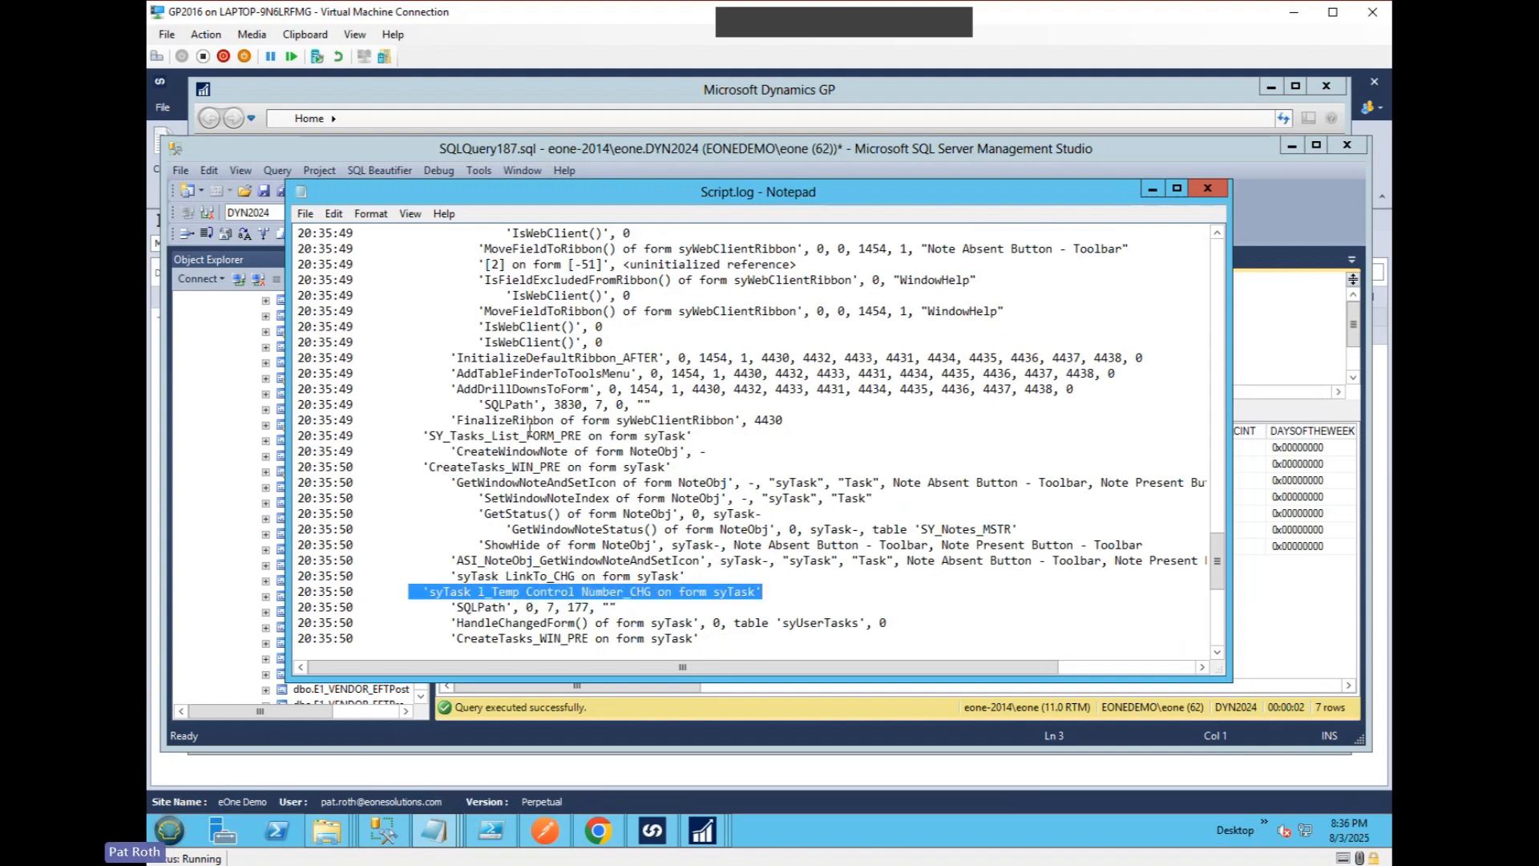
Examine the window, field-change script and form names in the 'syTask l_Temp Control Number_CHG on form syTask' line by highlighting each part.
scroll(529, 431, down, 3)
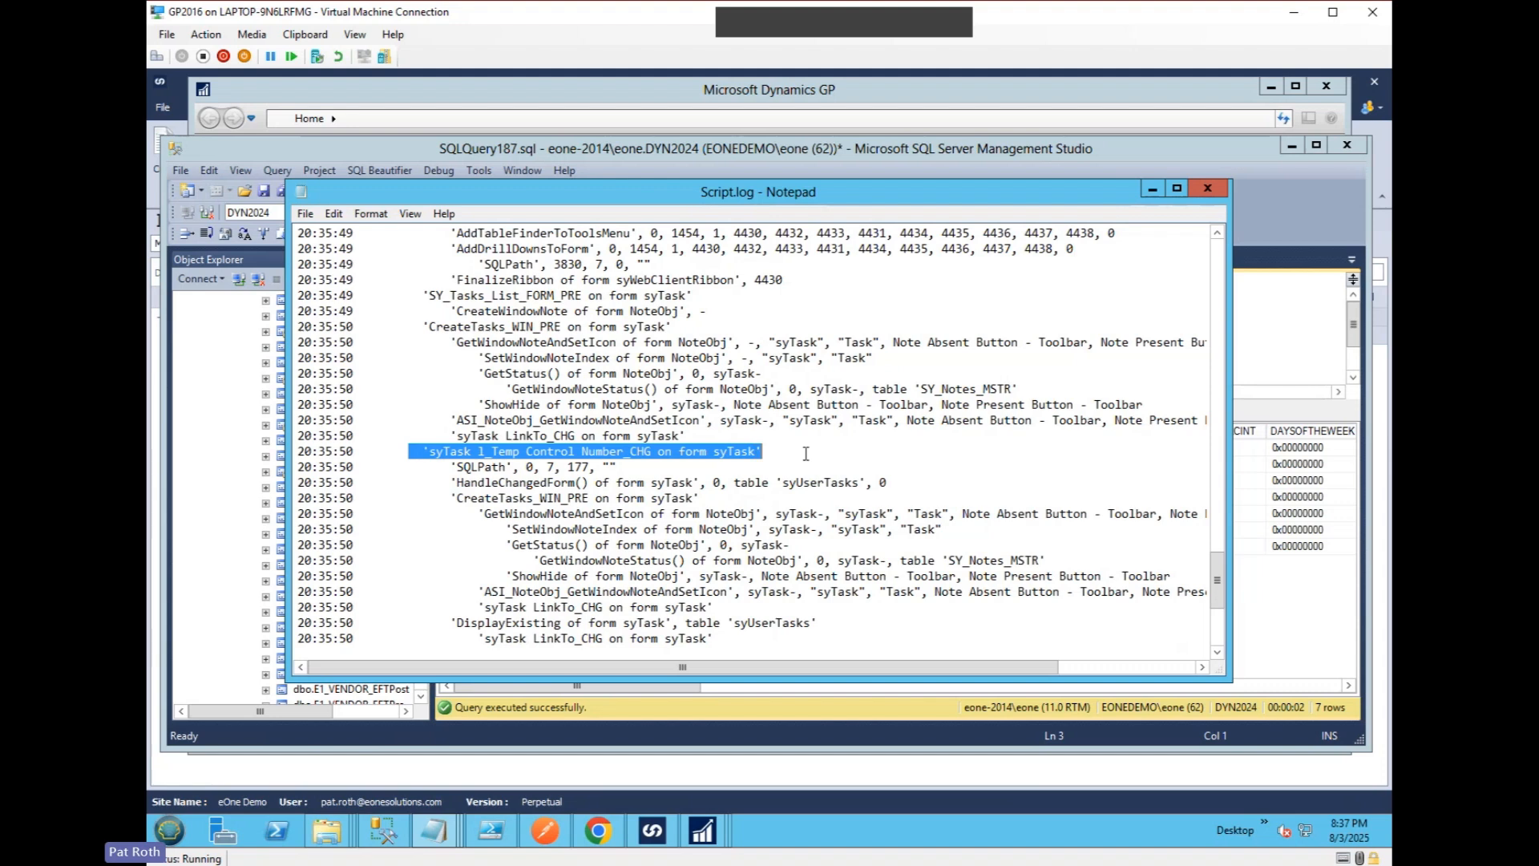
drag(801, 456, 763, 449)
click(406, 455)
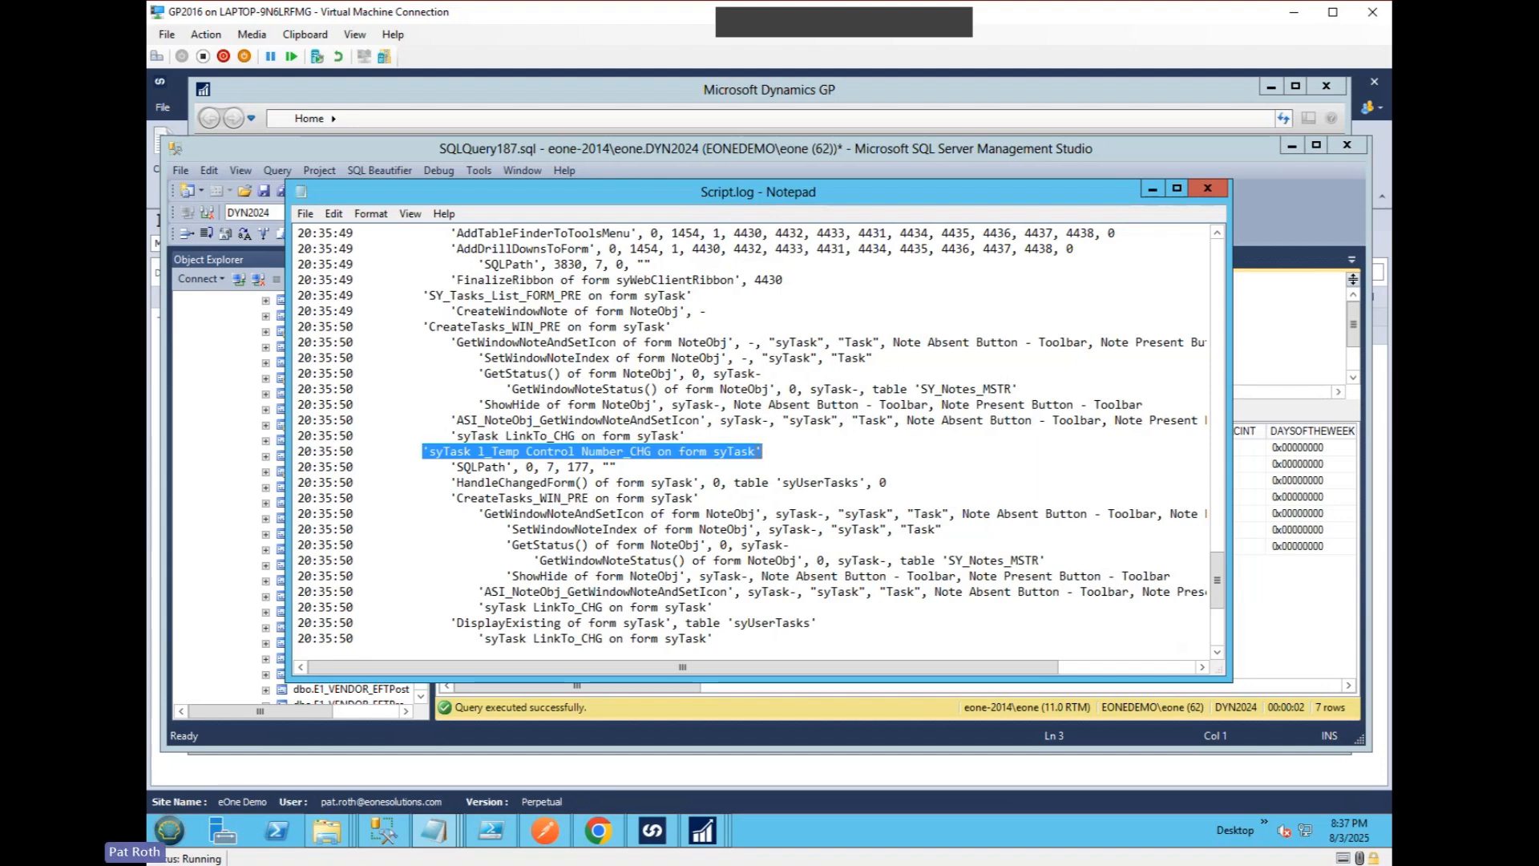
click(611, 446)
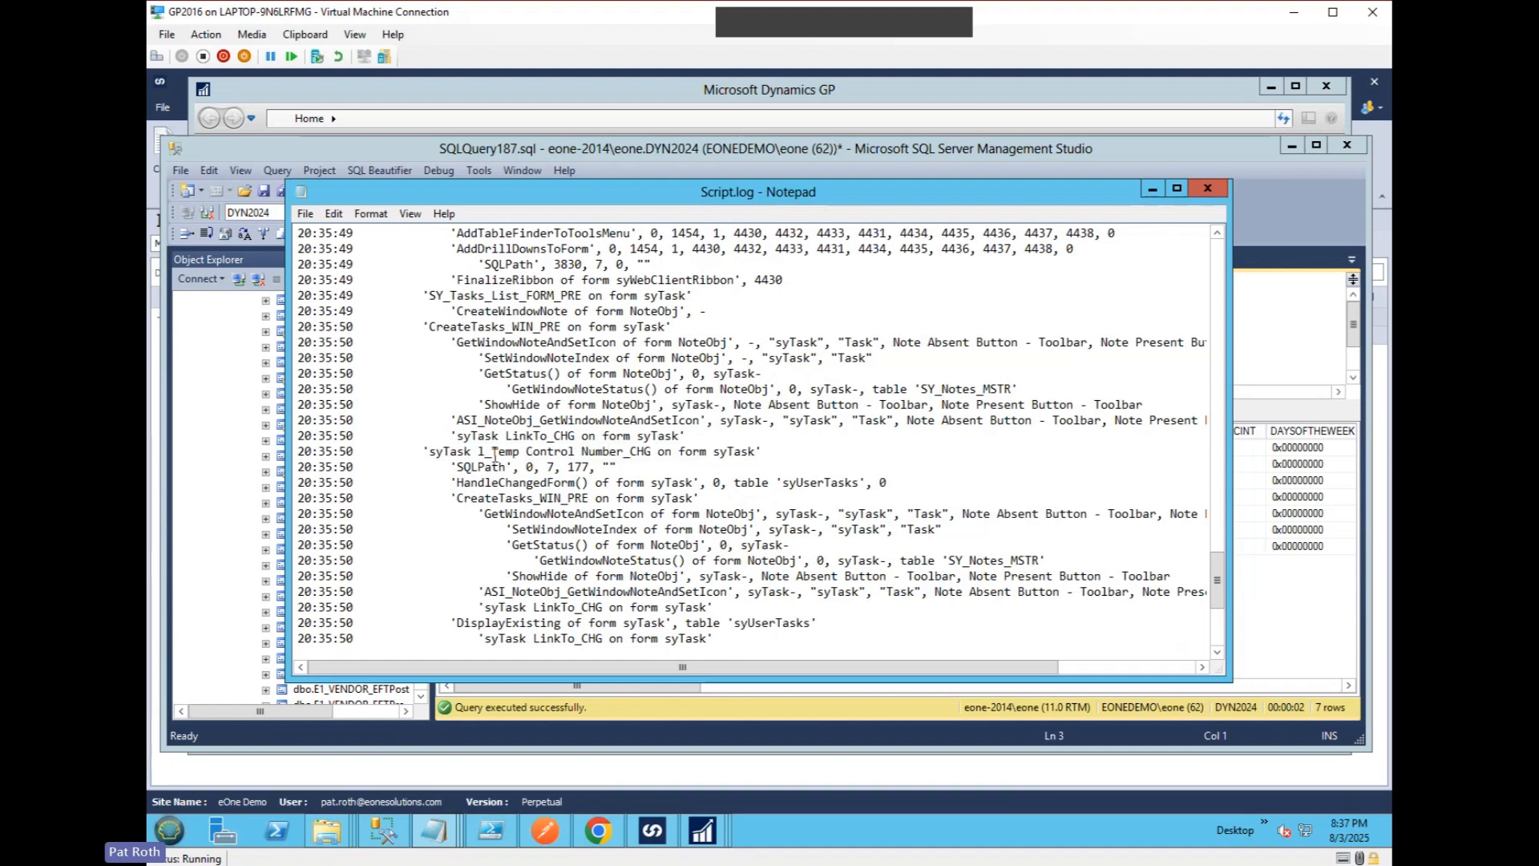
drag(478, 453, 652, 455)
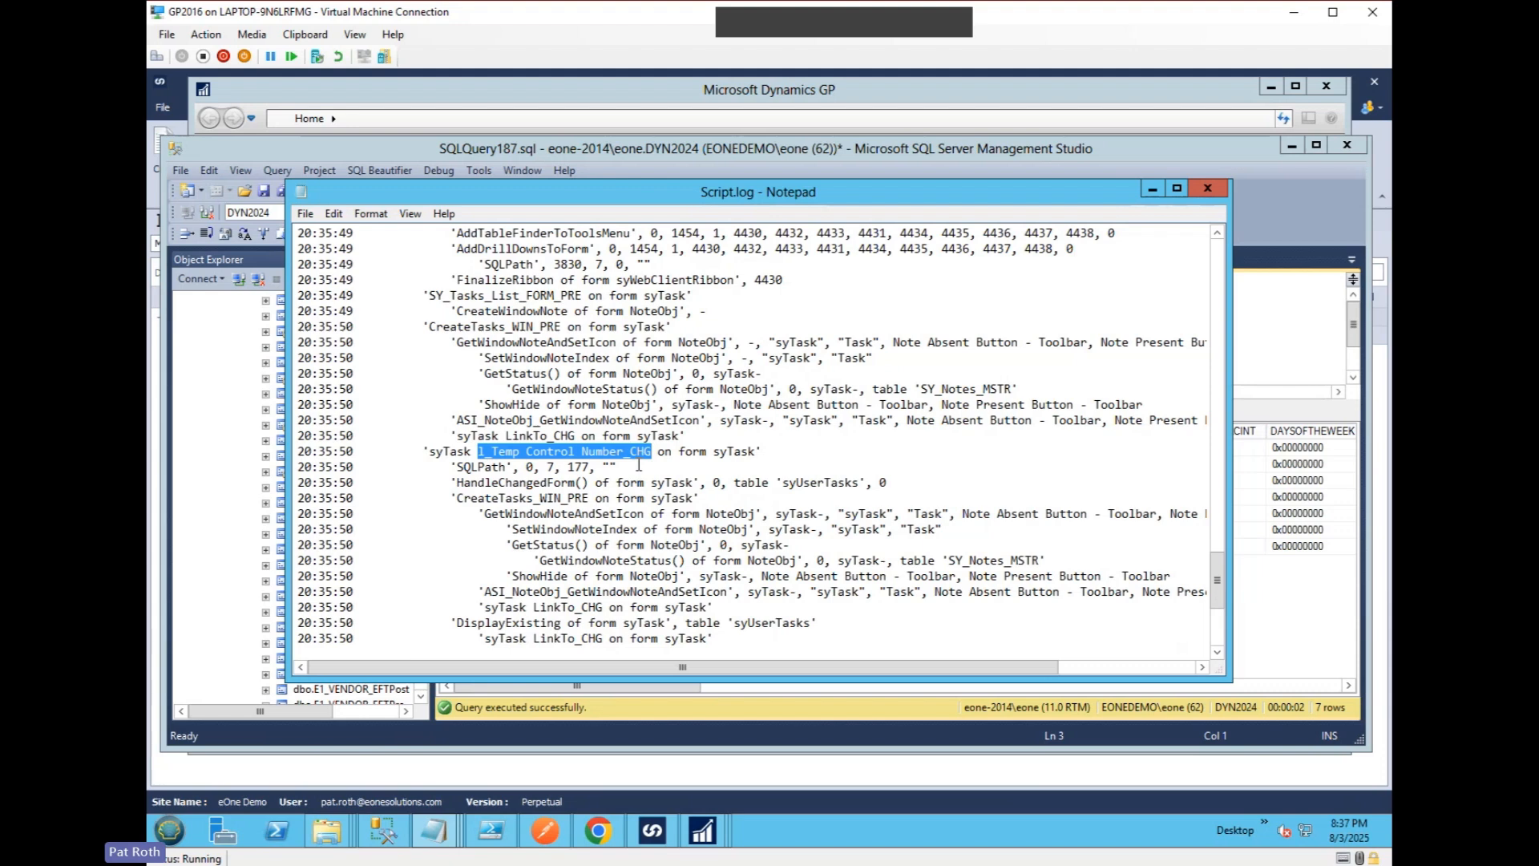
drag(423, 454, 492, 455)
drag(726, 453, 751, 453)
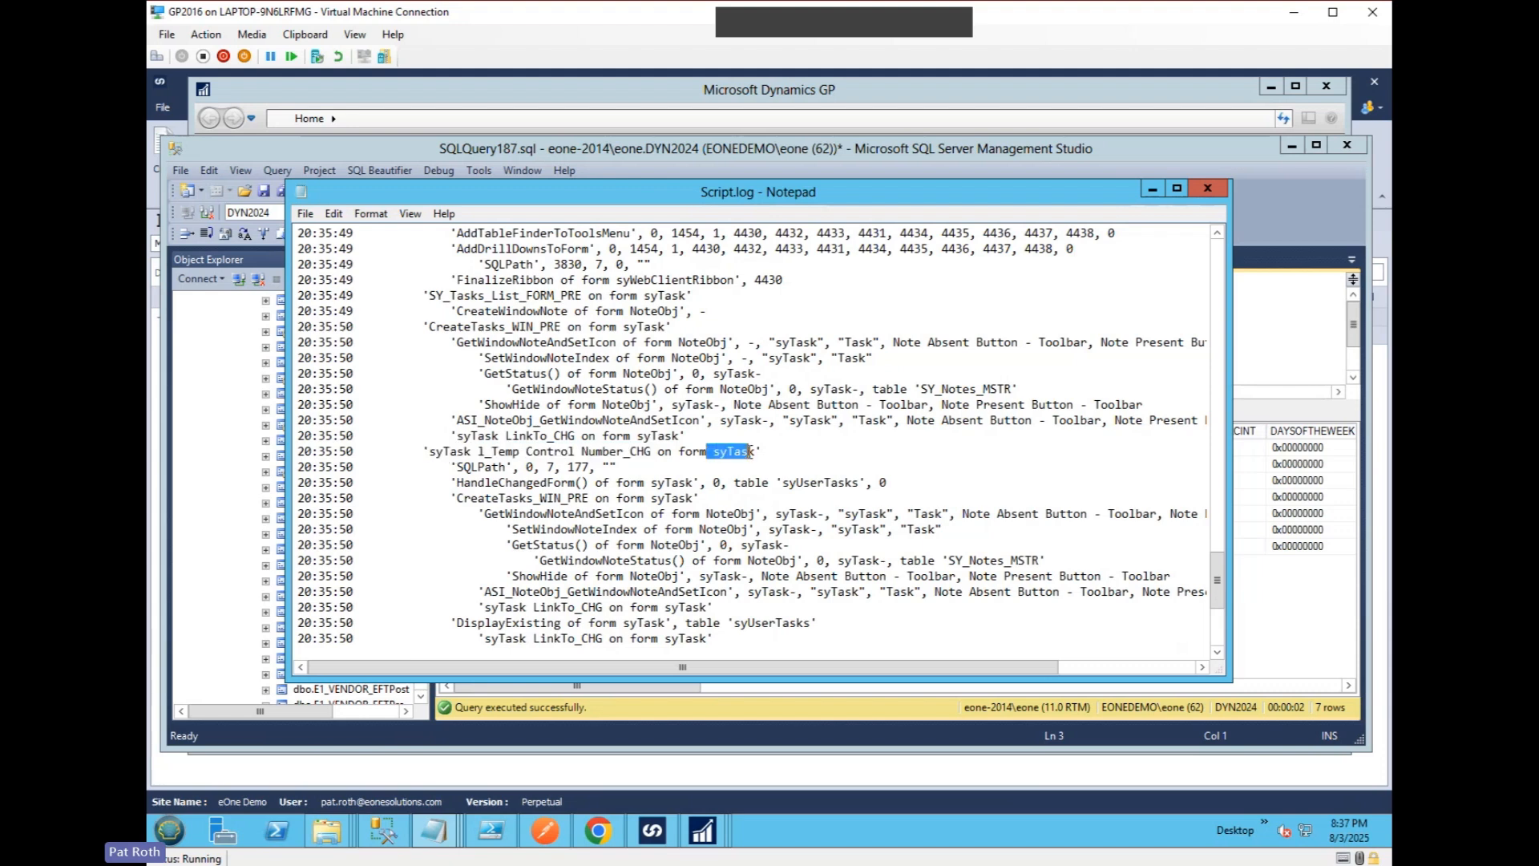
click(553, 456)
click(452, 449)
drag(652, 451, 498, 452)
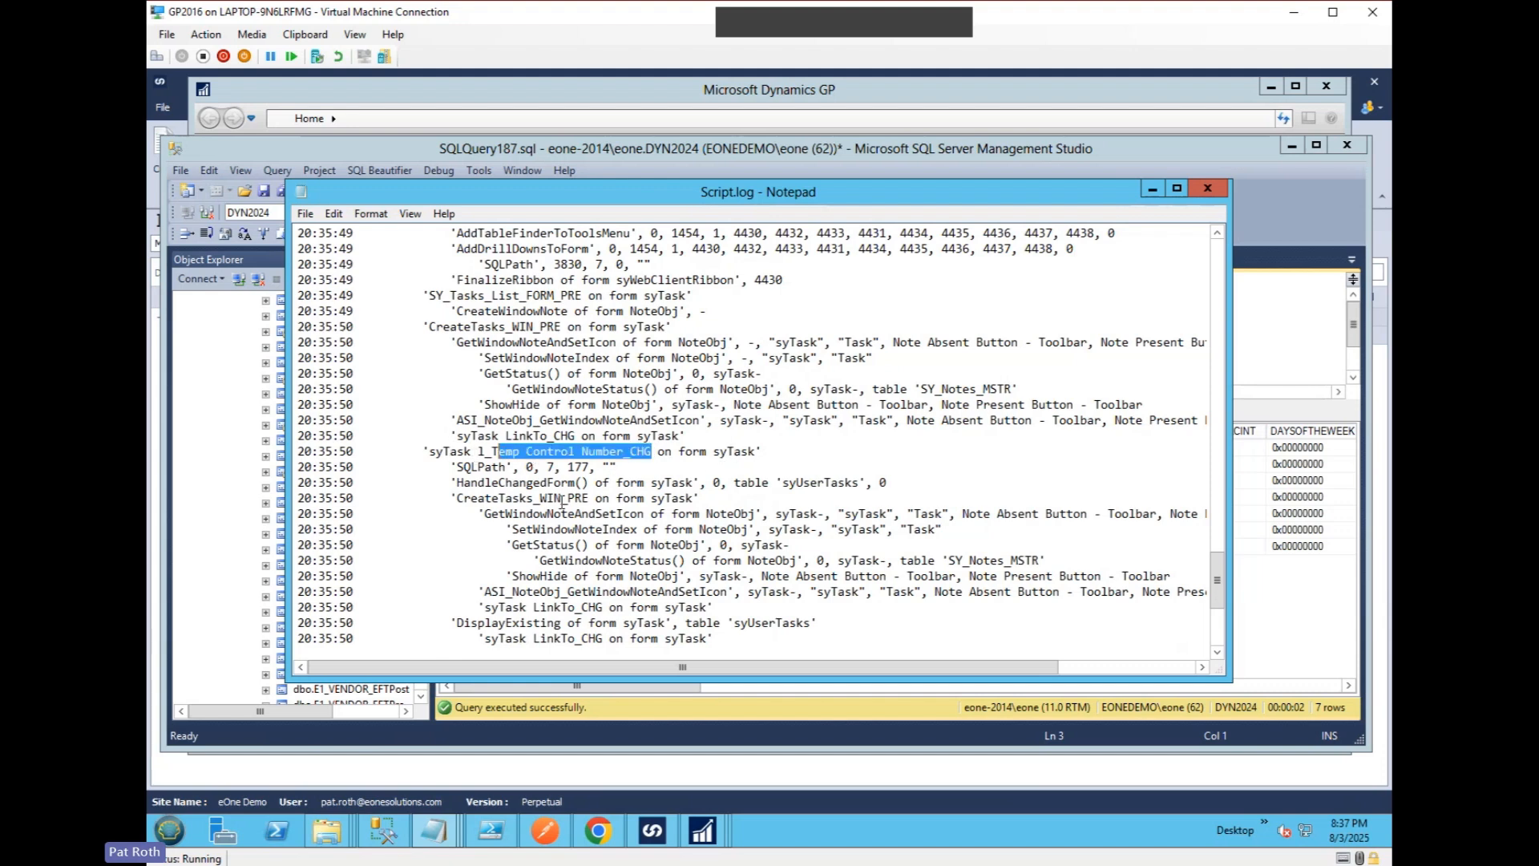
Close the Task window in Dynamics GP and open the Go To list for the 19939_GP_TASKS SmartList in SmartList Builder.
click(705, 835)
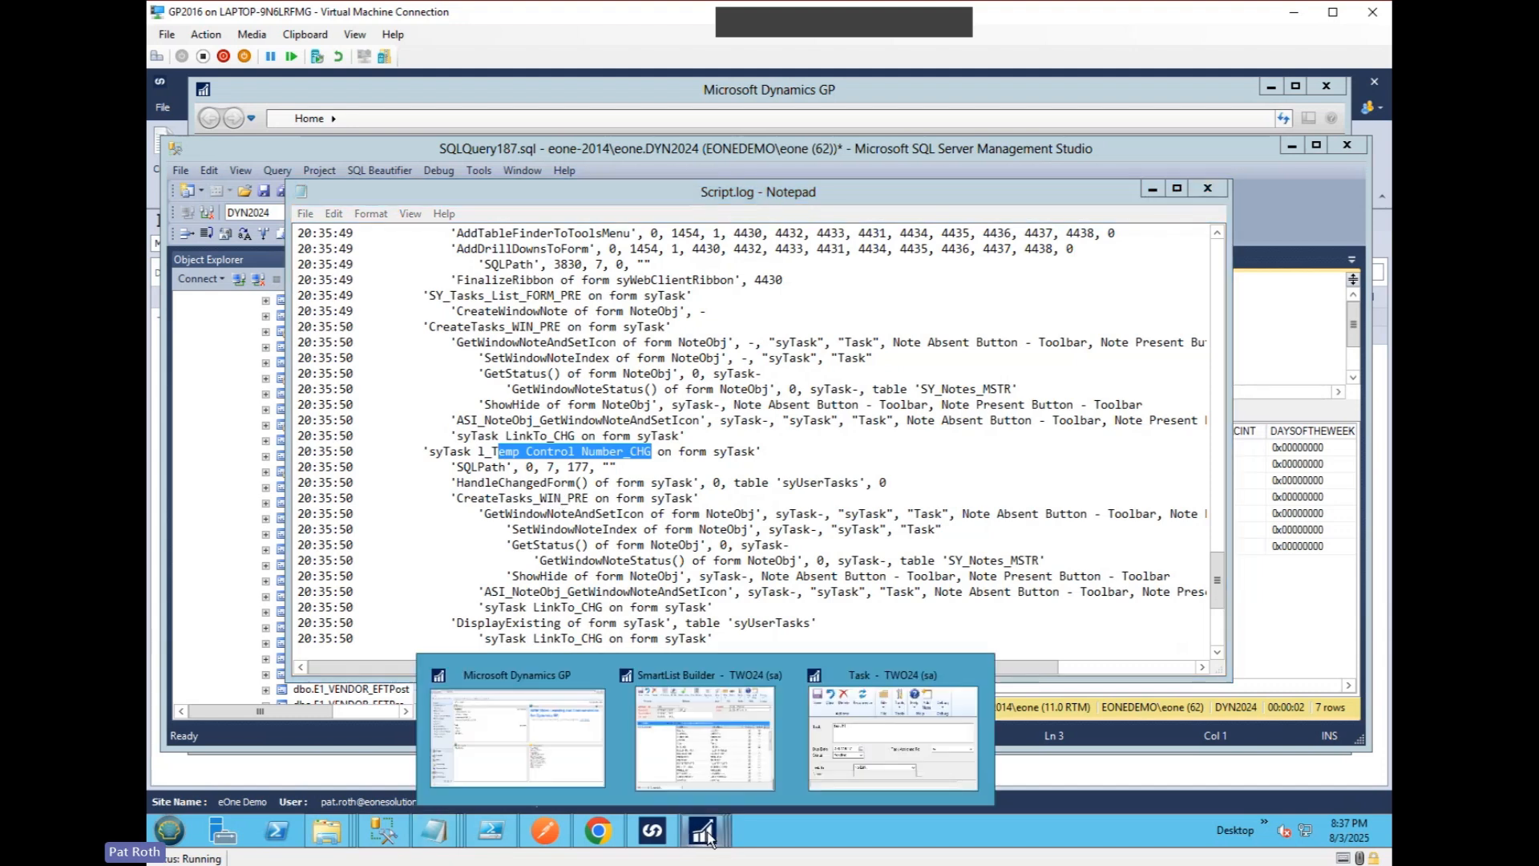
click(972, 676)
click(822, 725)
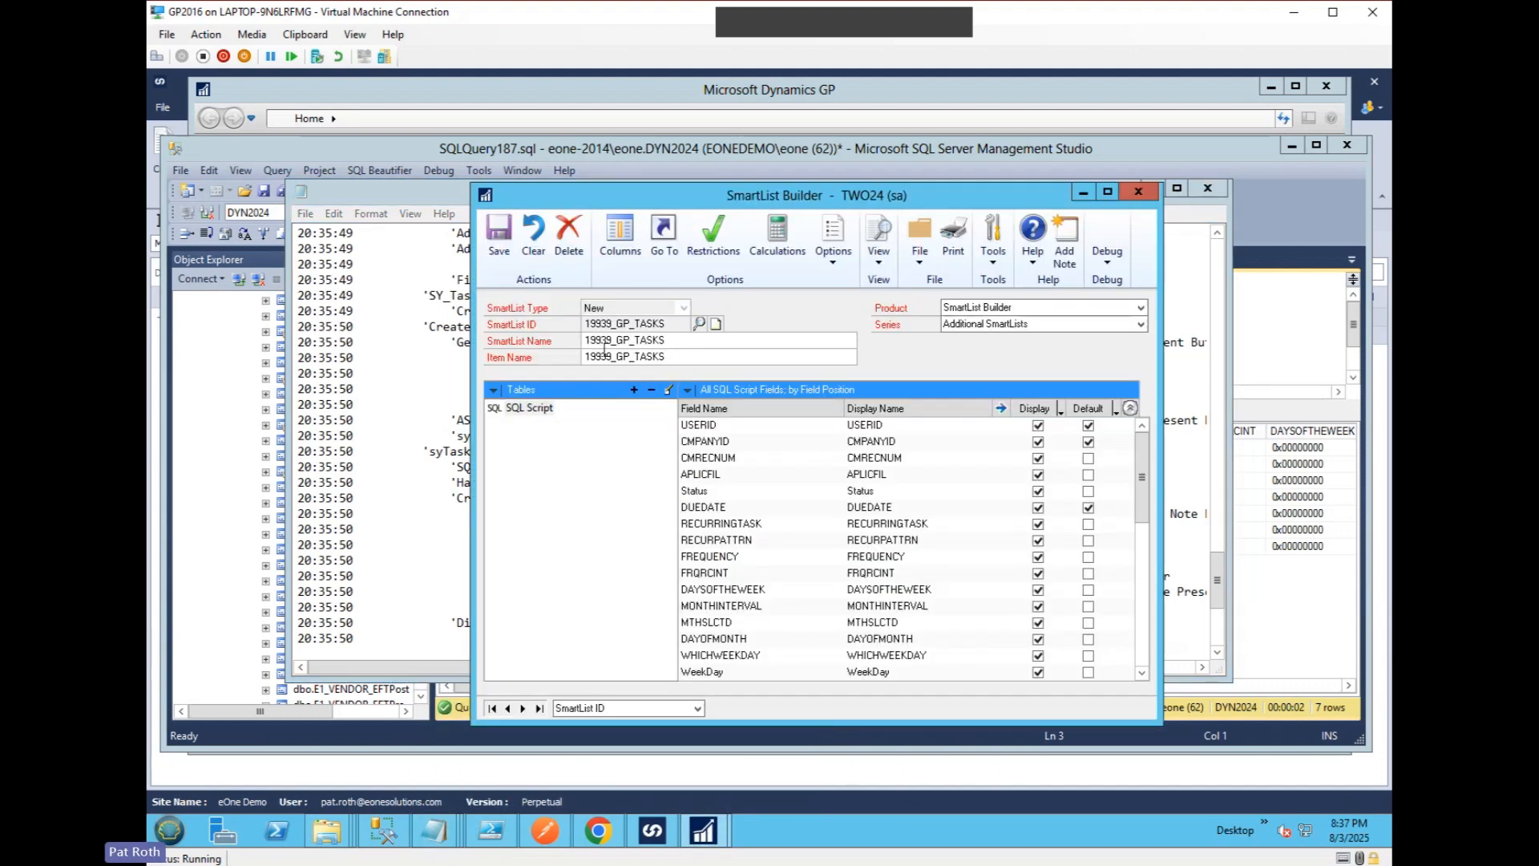
click(664, 235)
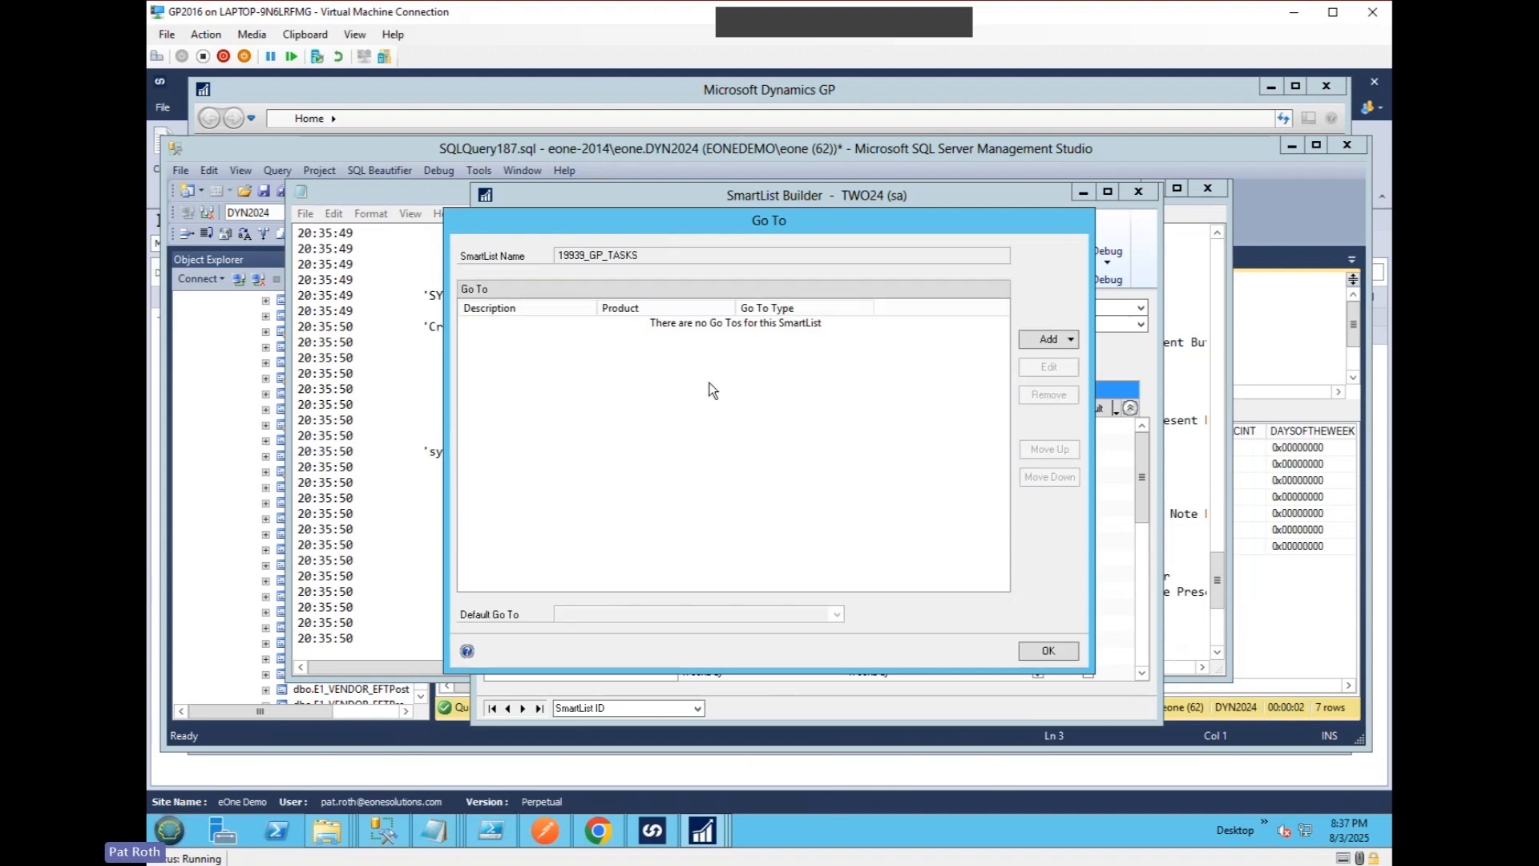
Add an Open Form Go To described as Task Entry, with product Microsoft Dynamics GP, series System and form Task.
click(1044, 339)
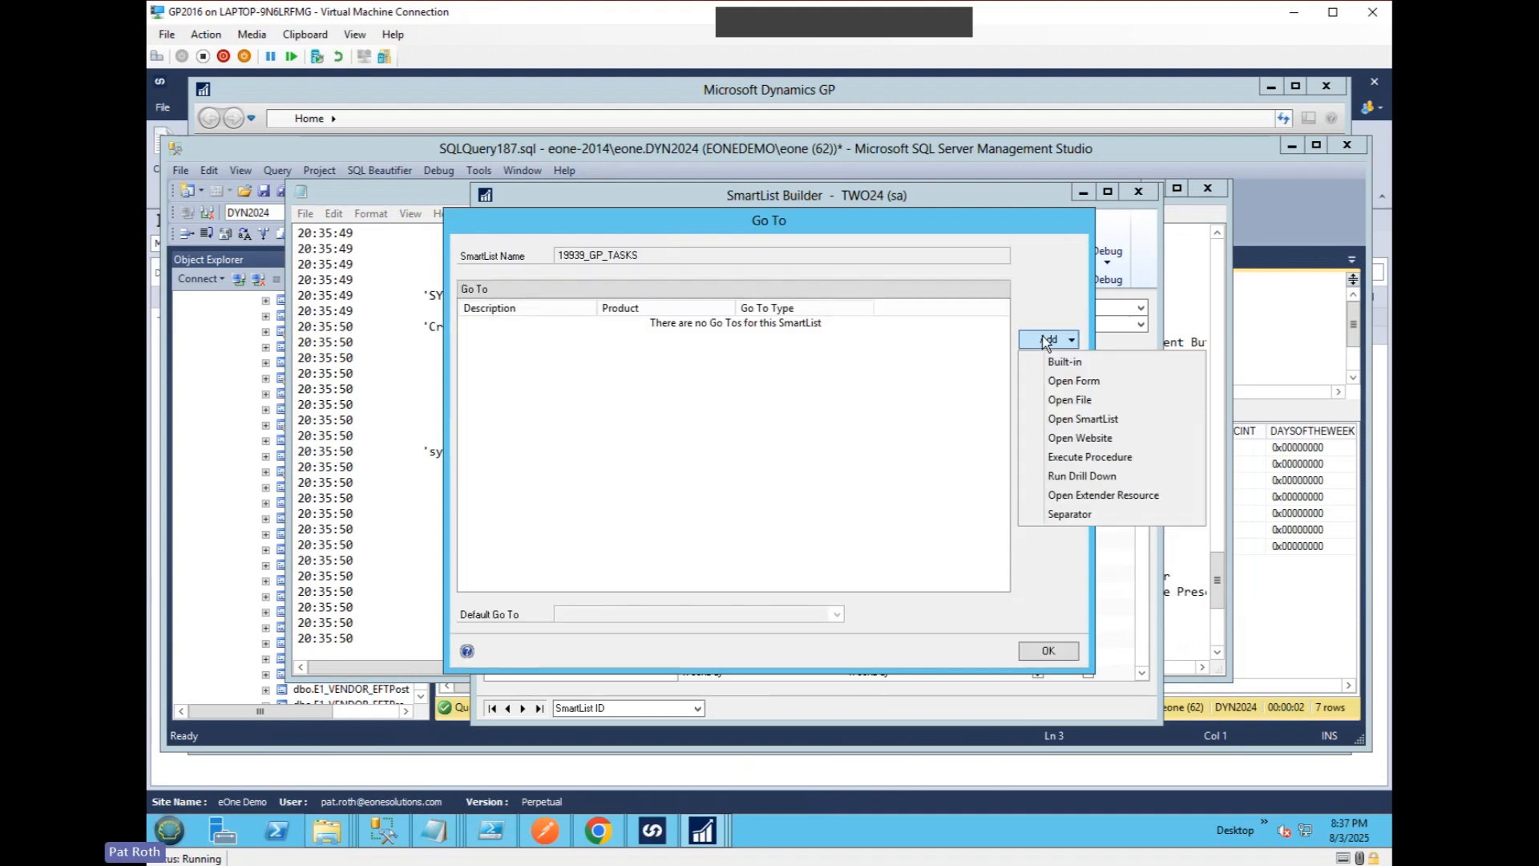
click(1074, 380)
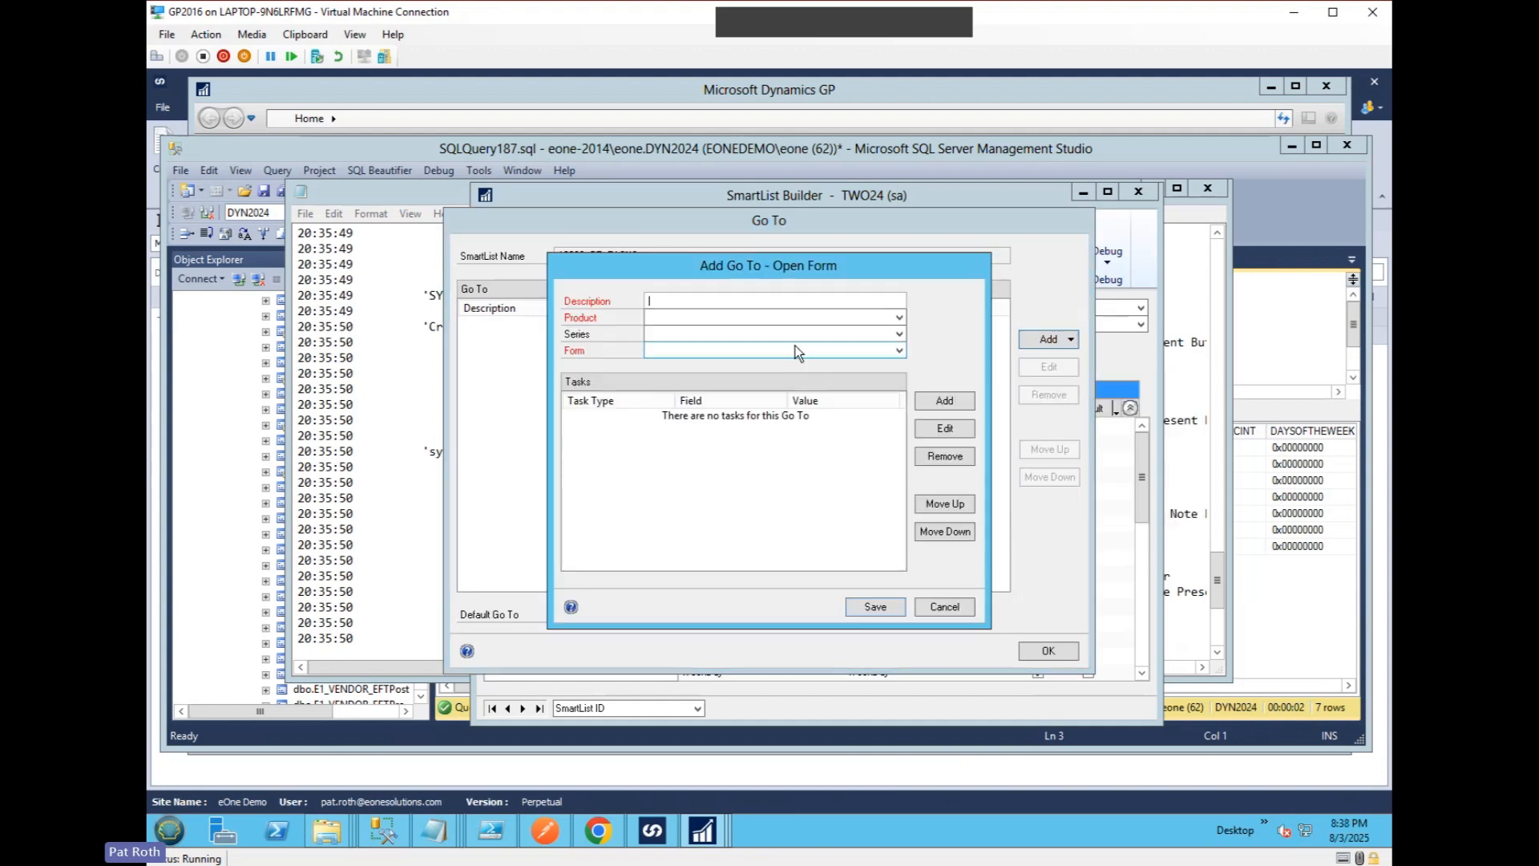
text(Task Entry)
key(Tab)
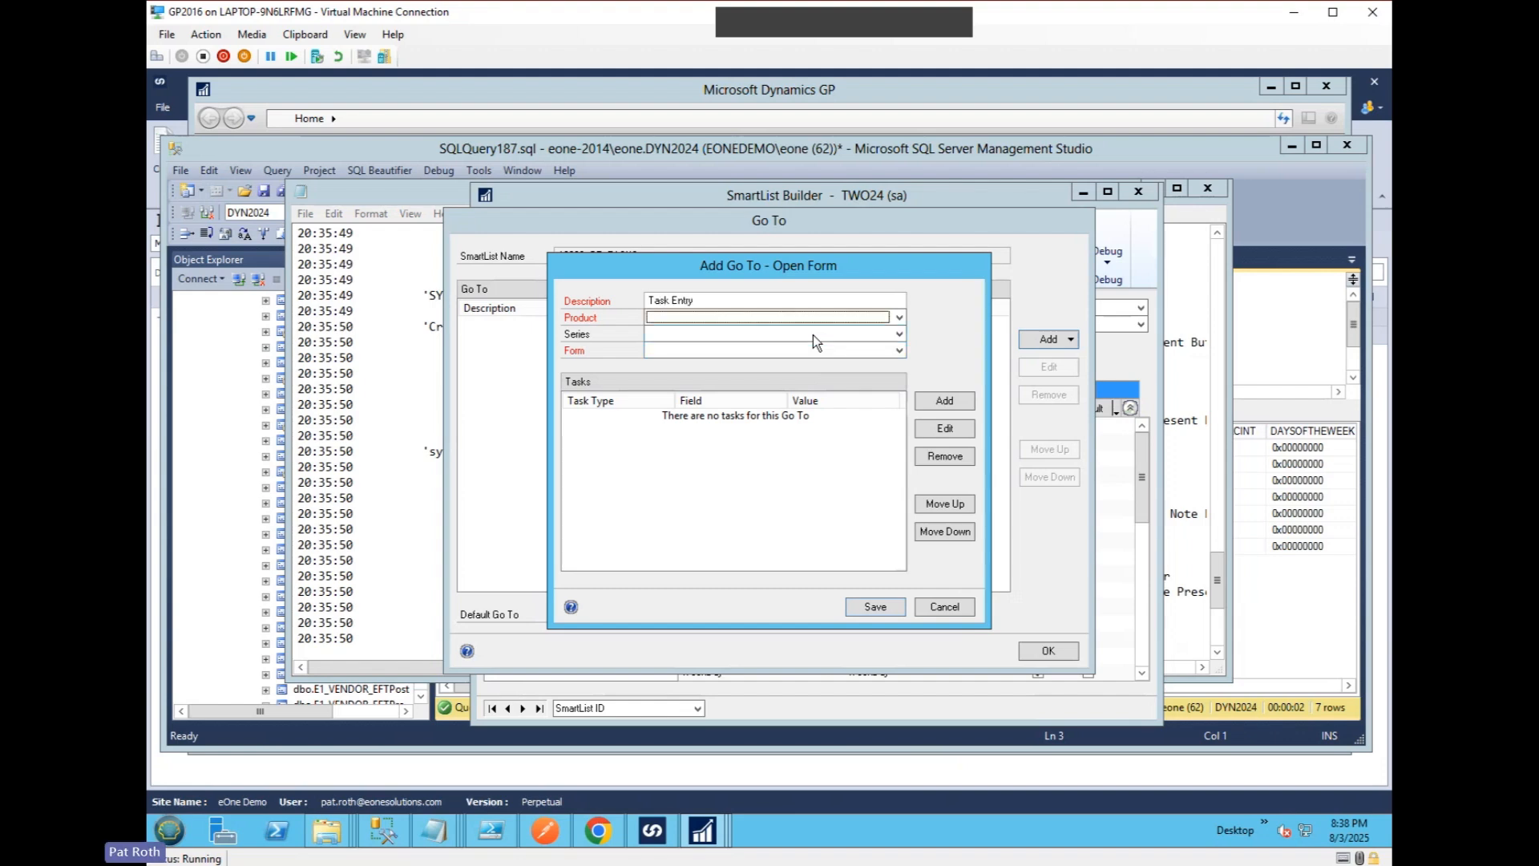
key(m)
key(Tab)
click(813, 335)
key(s)
click(671, 421)
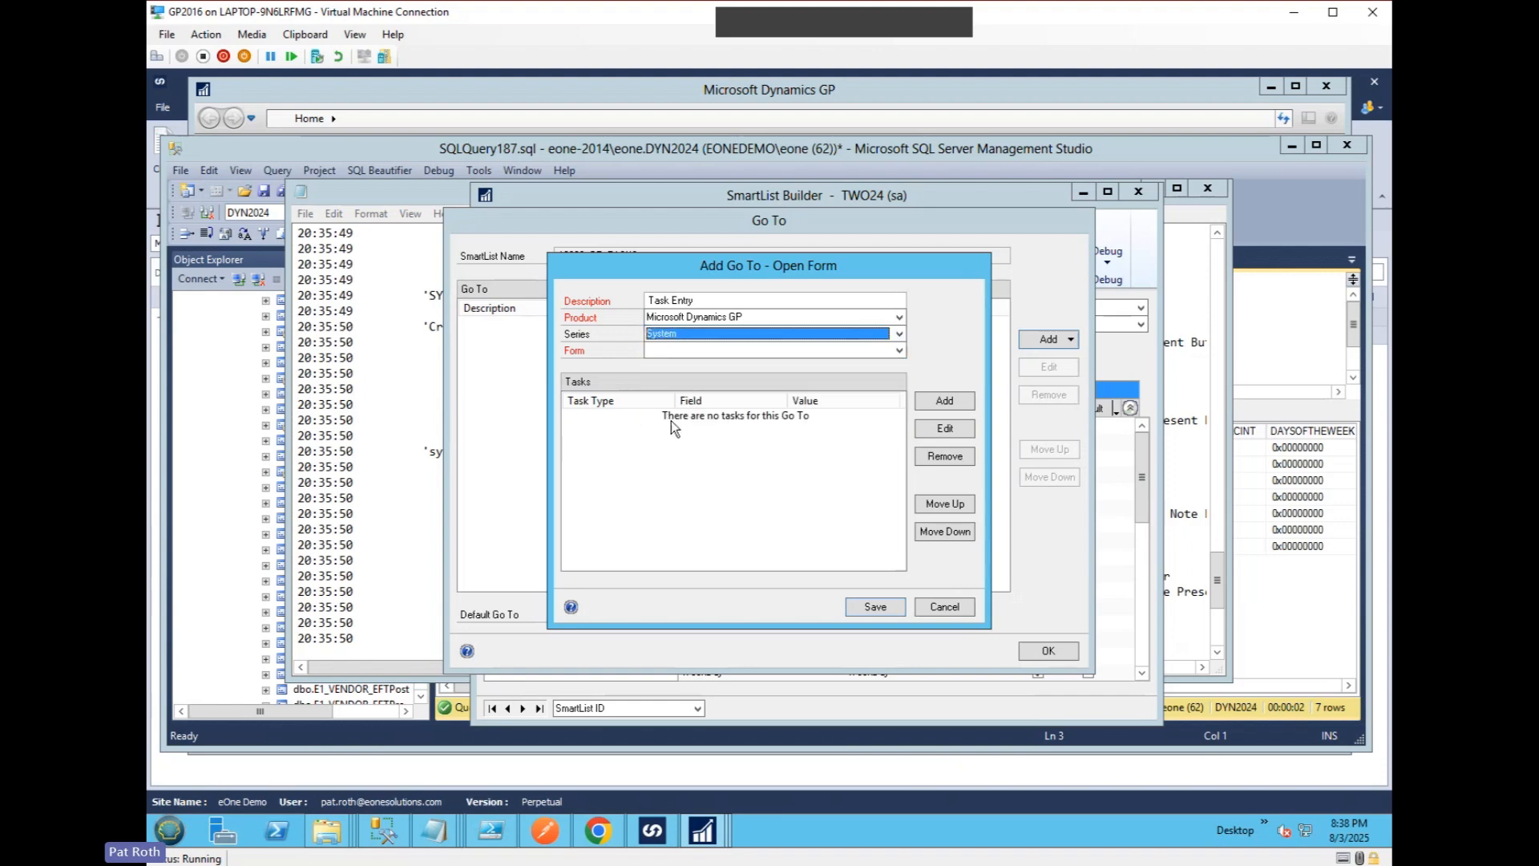
click(739, 350)
drag(898, 384, 906, 505)
scroll(906, 505, down, 5)
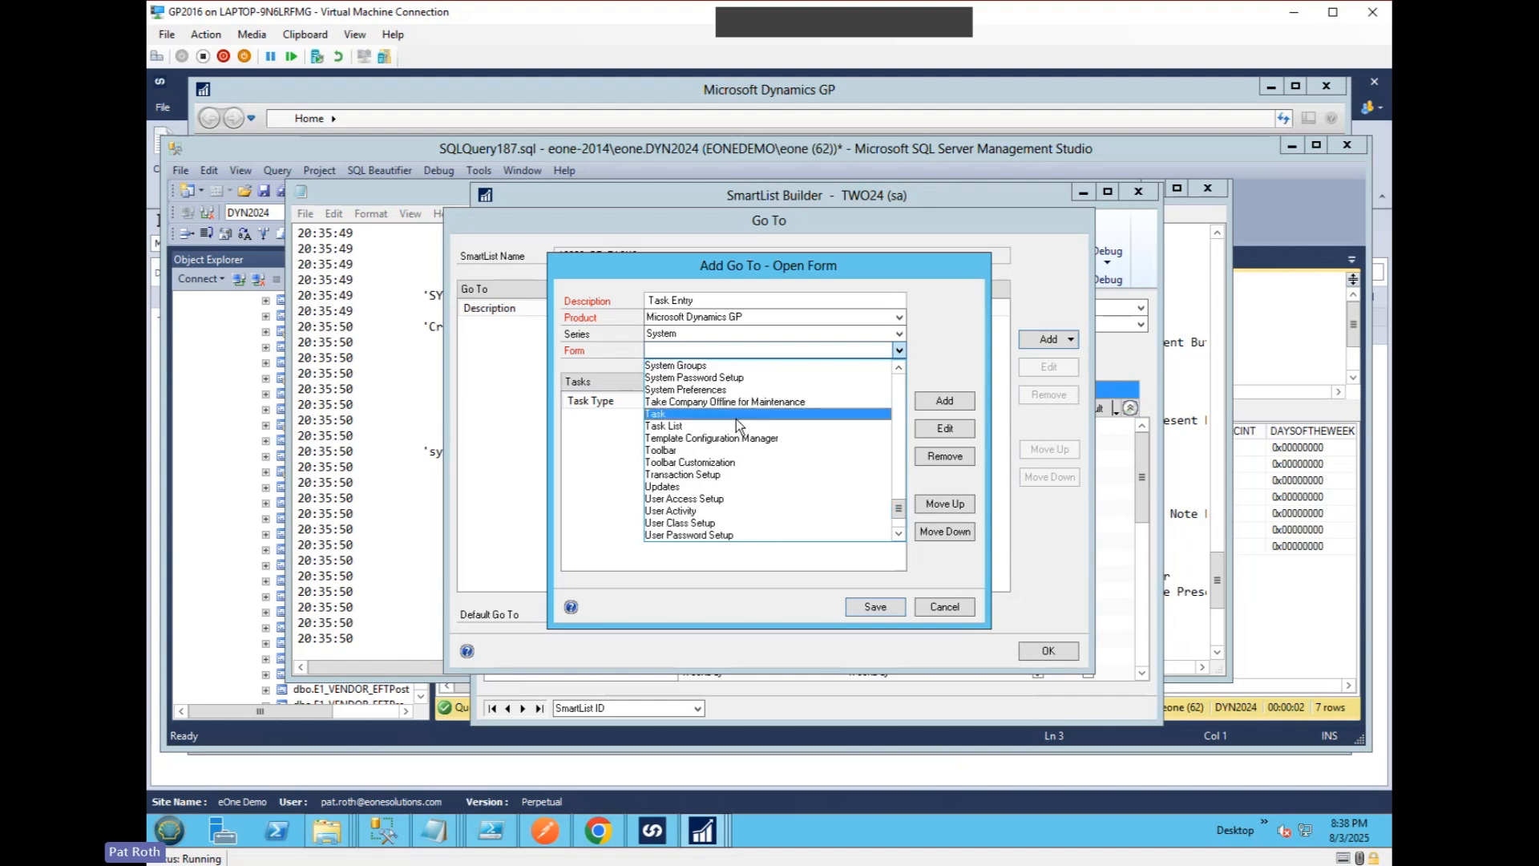
click(695, 416)
Add a task that sets (L) Temp Control Number from the SQL Script's CMRECNUM and runs the field script, and save the Go To.
click(945, 400)
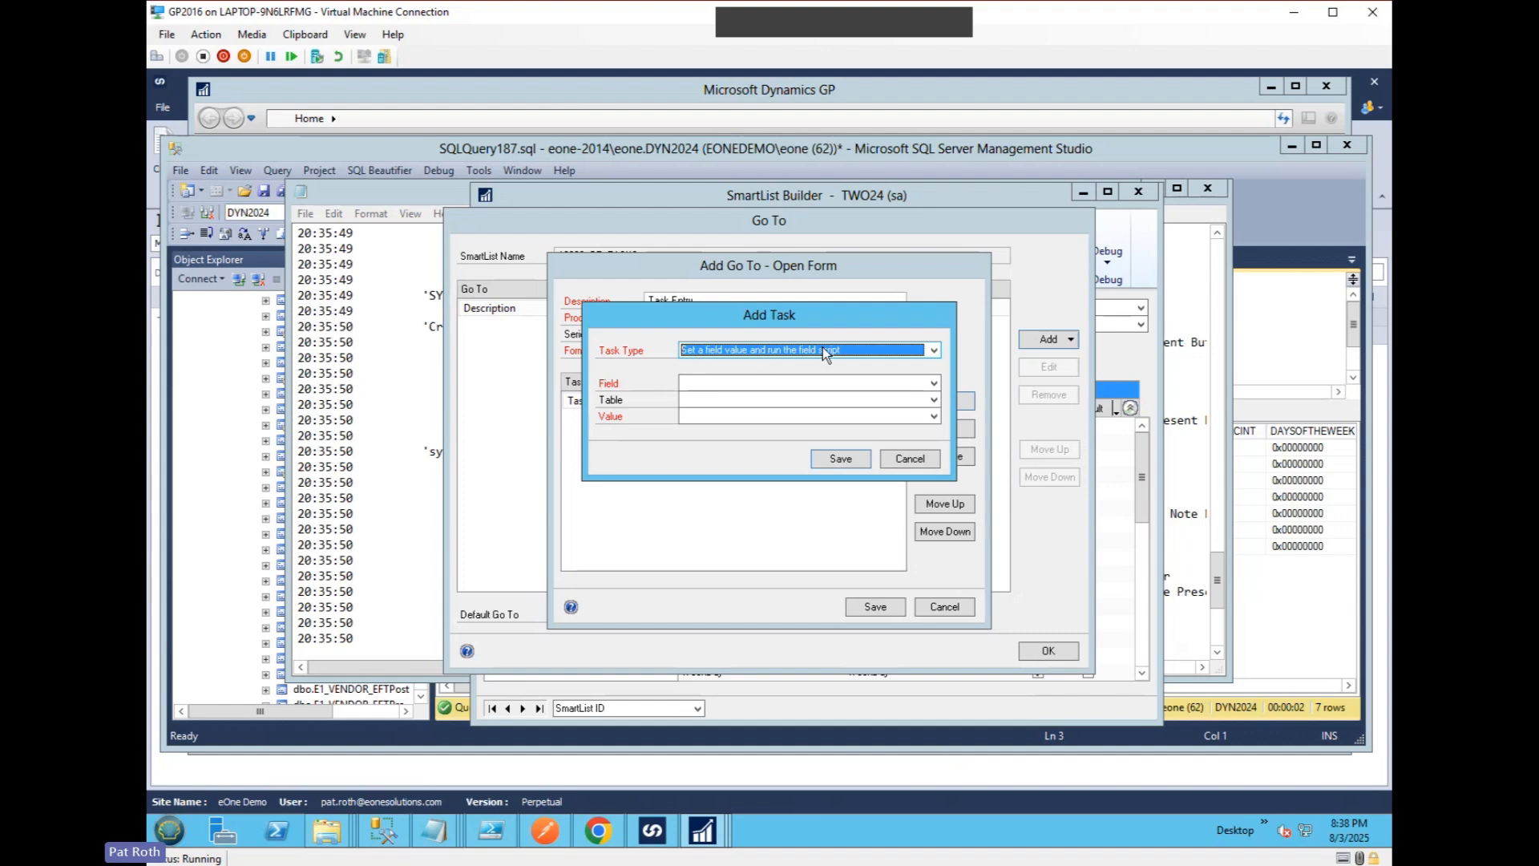
click(733, 382)
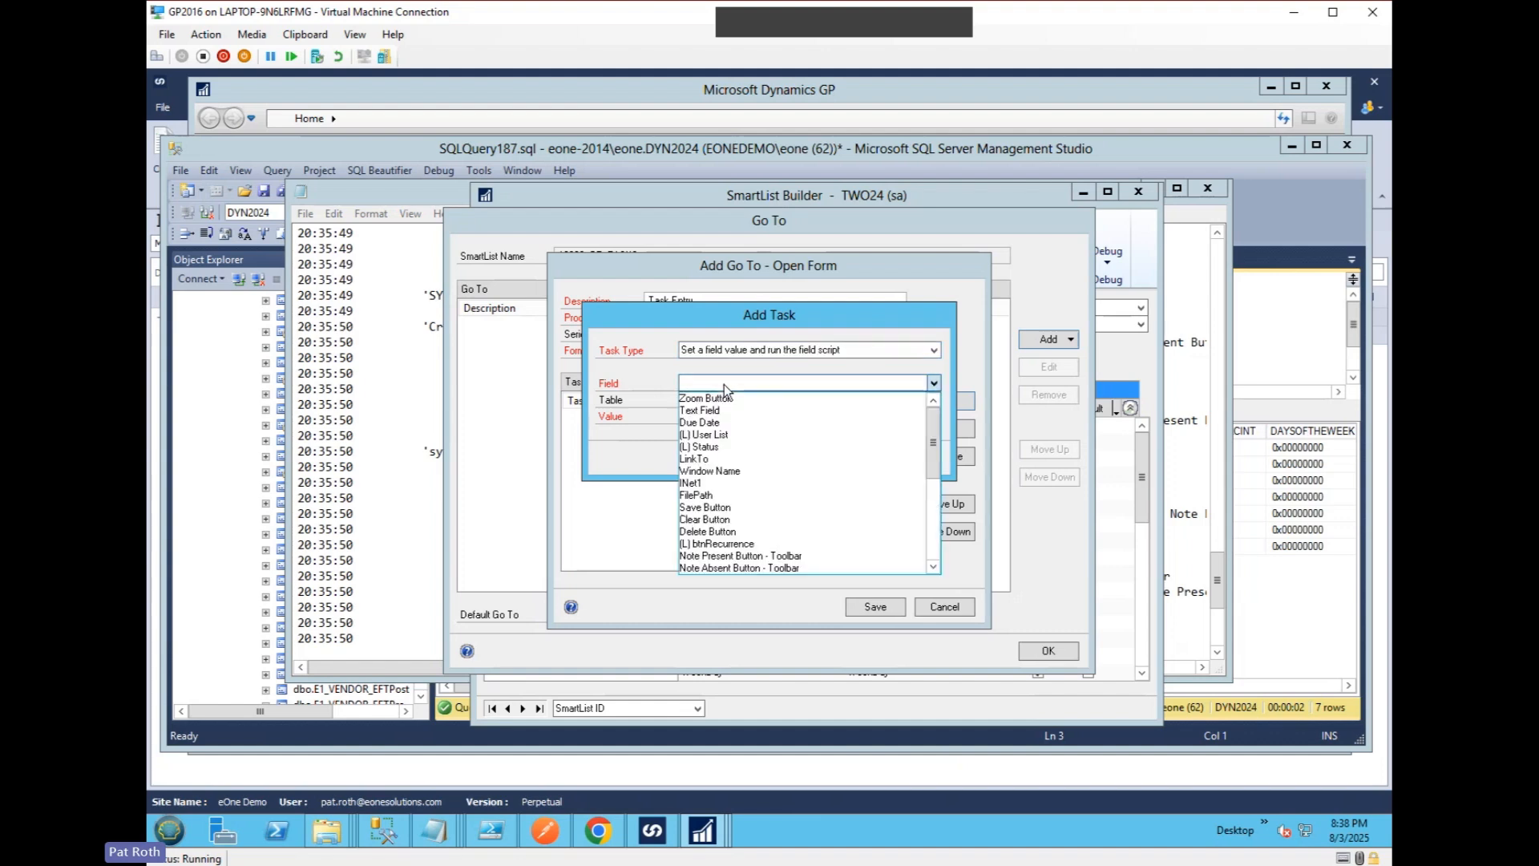
drag(931, 436, 949, 500)
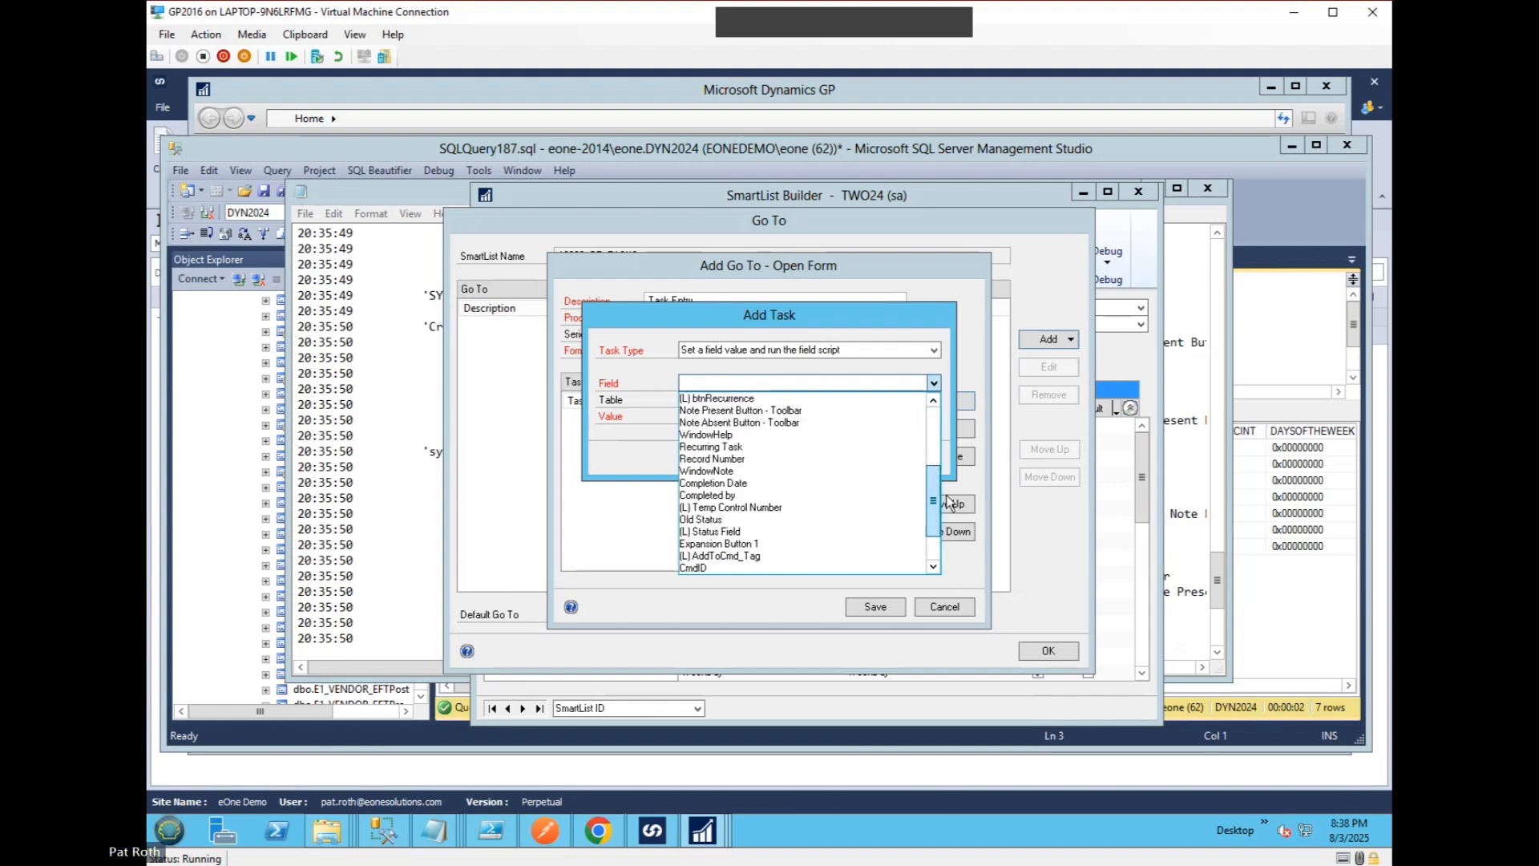
click(760, 507)
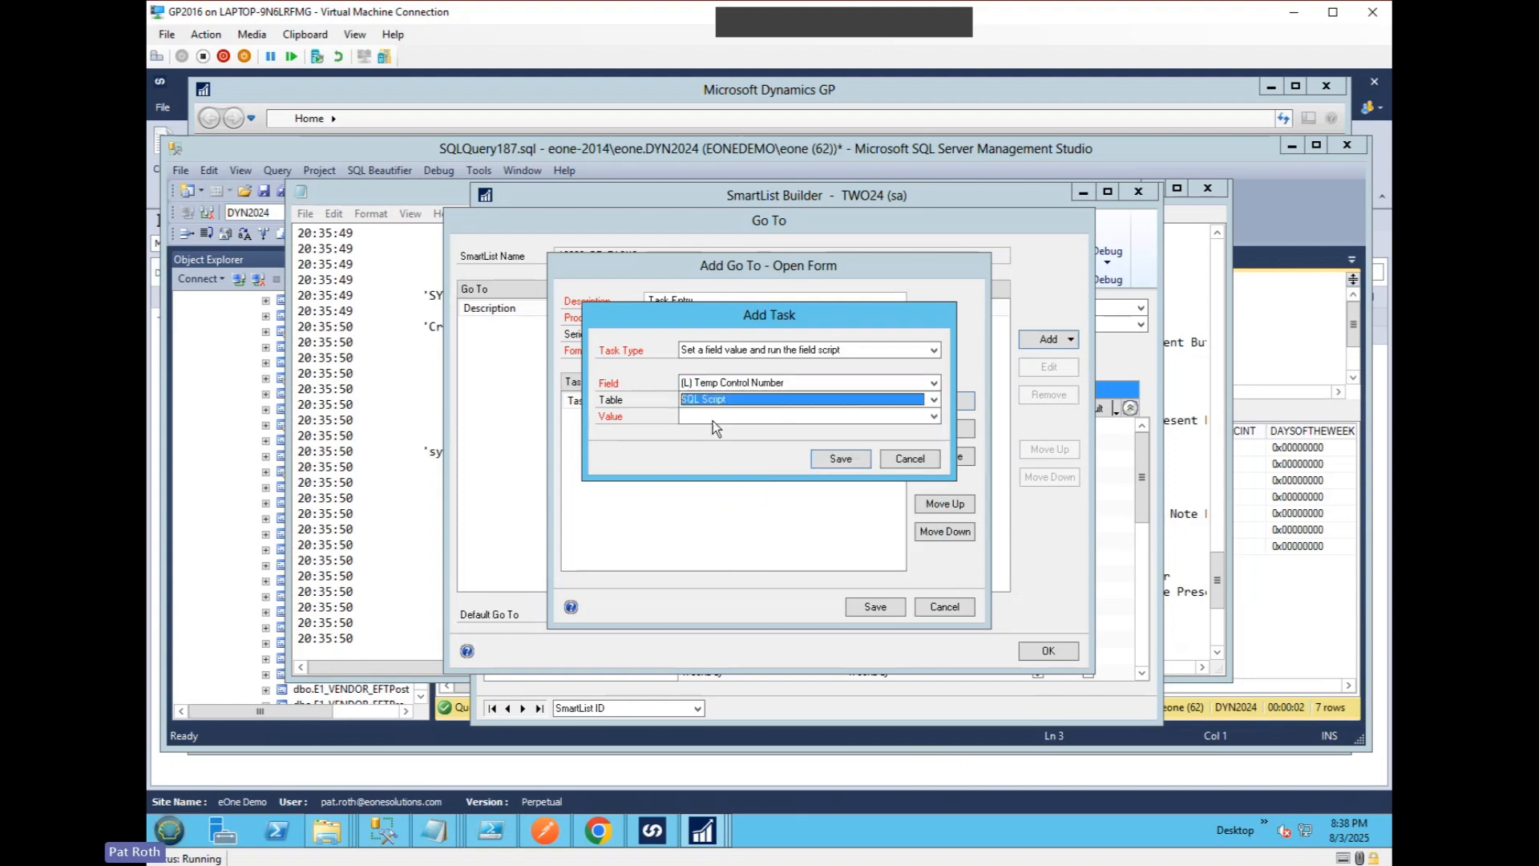
click(713, 422)
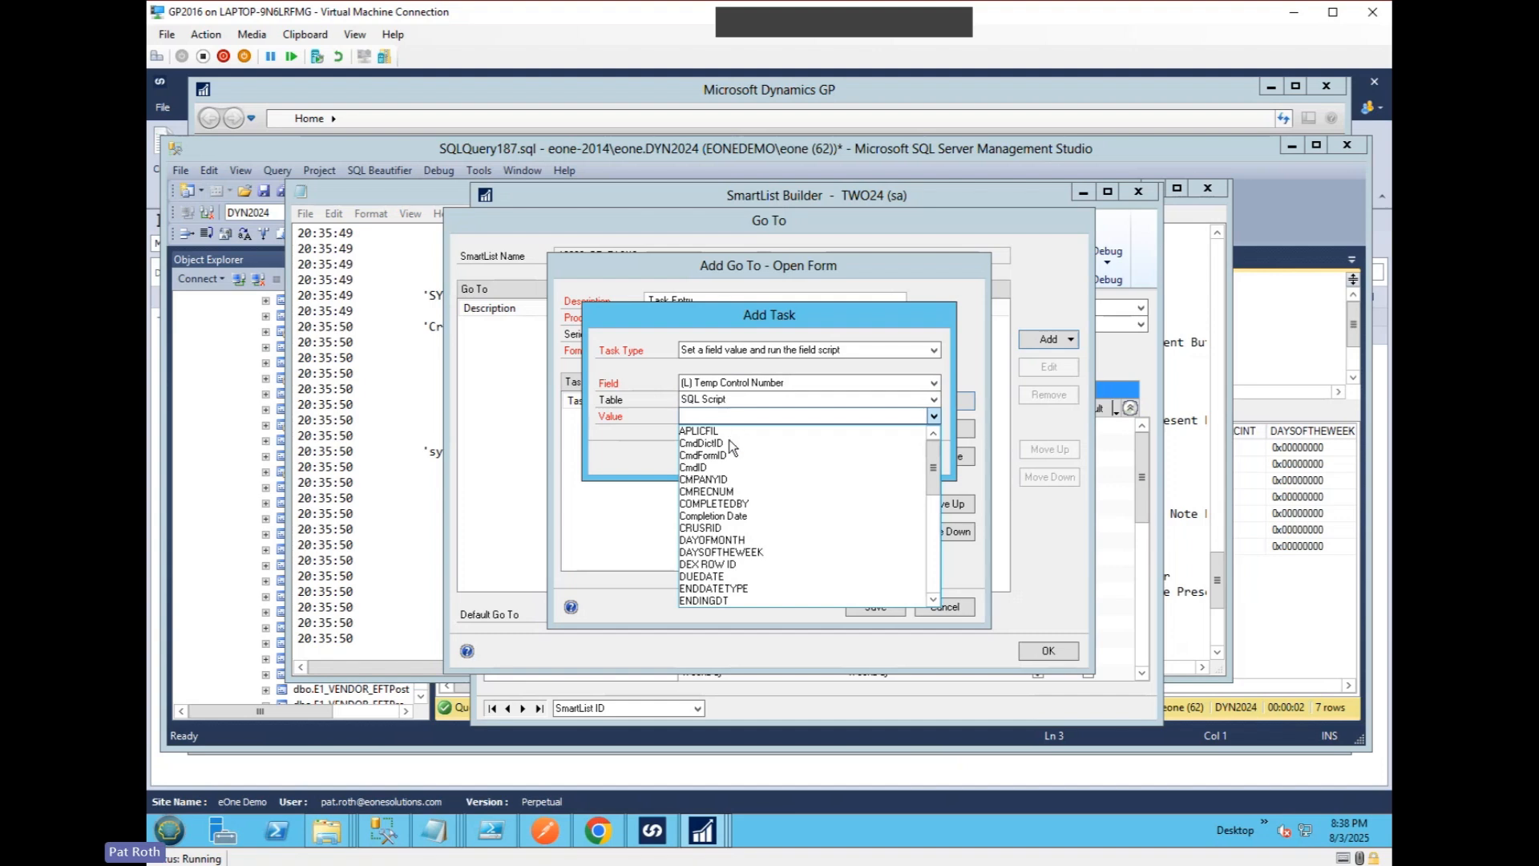
click(731, 492)
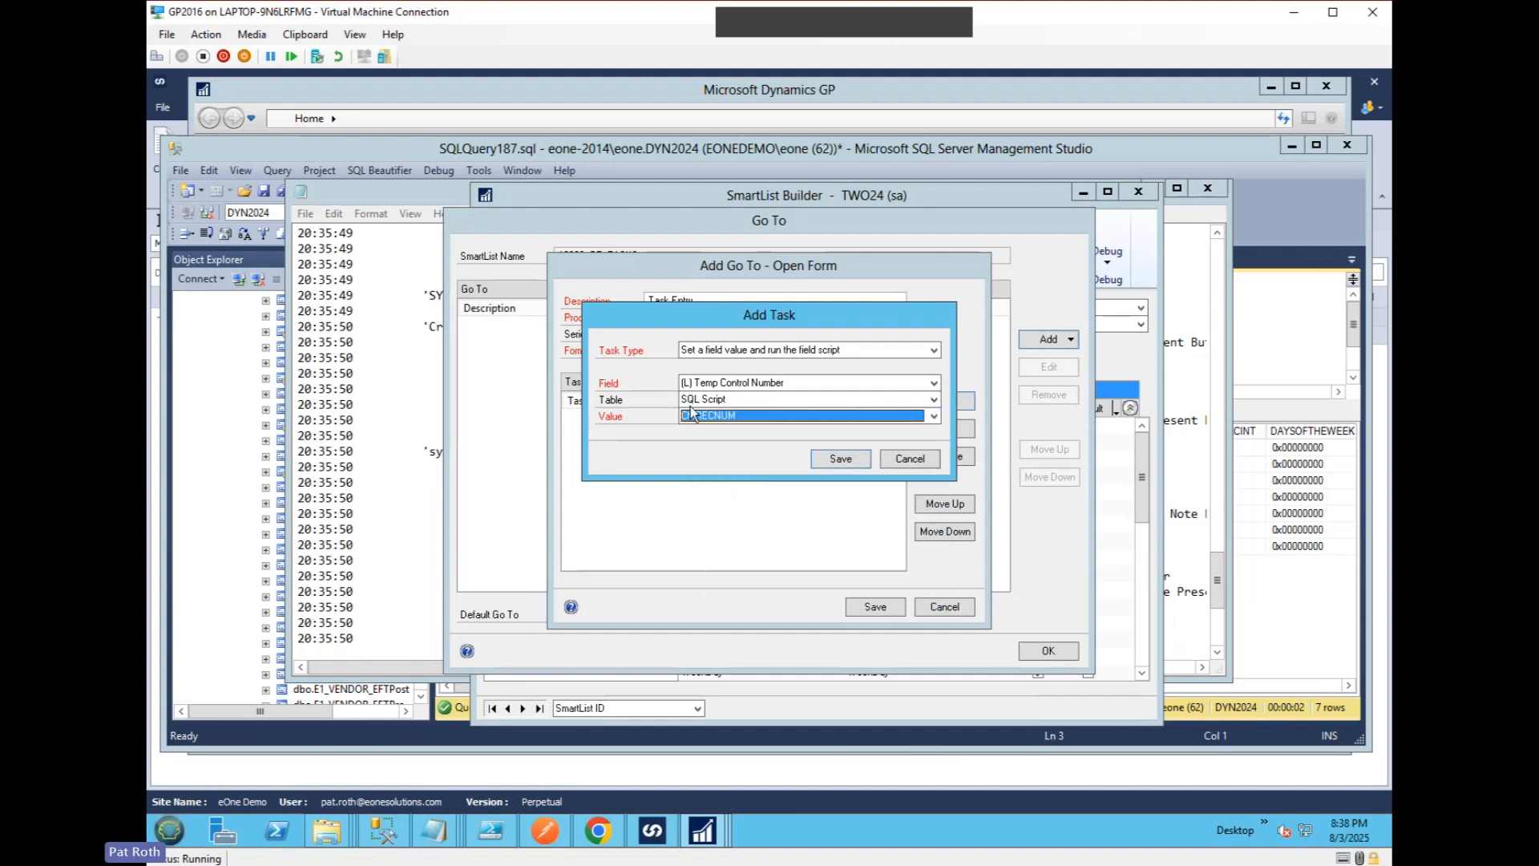
click(832, 461)
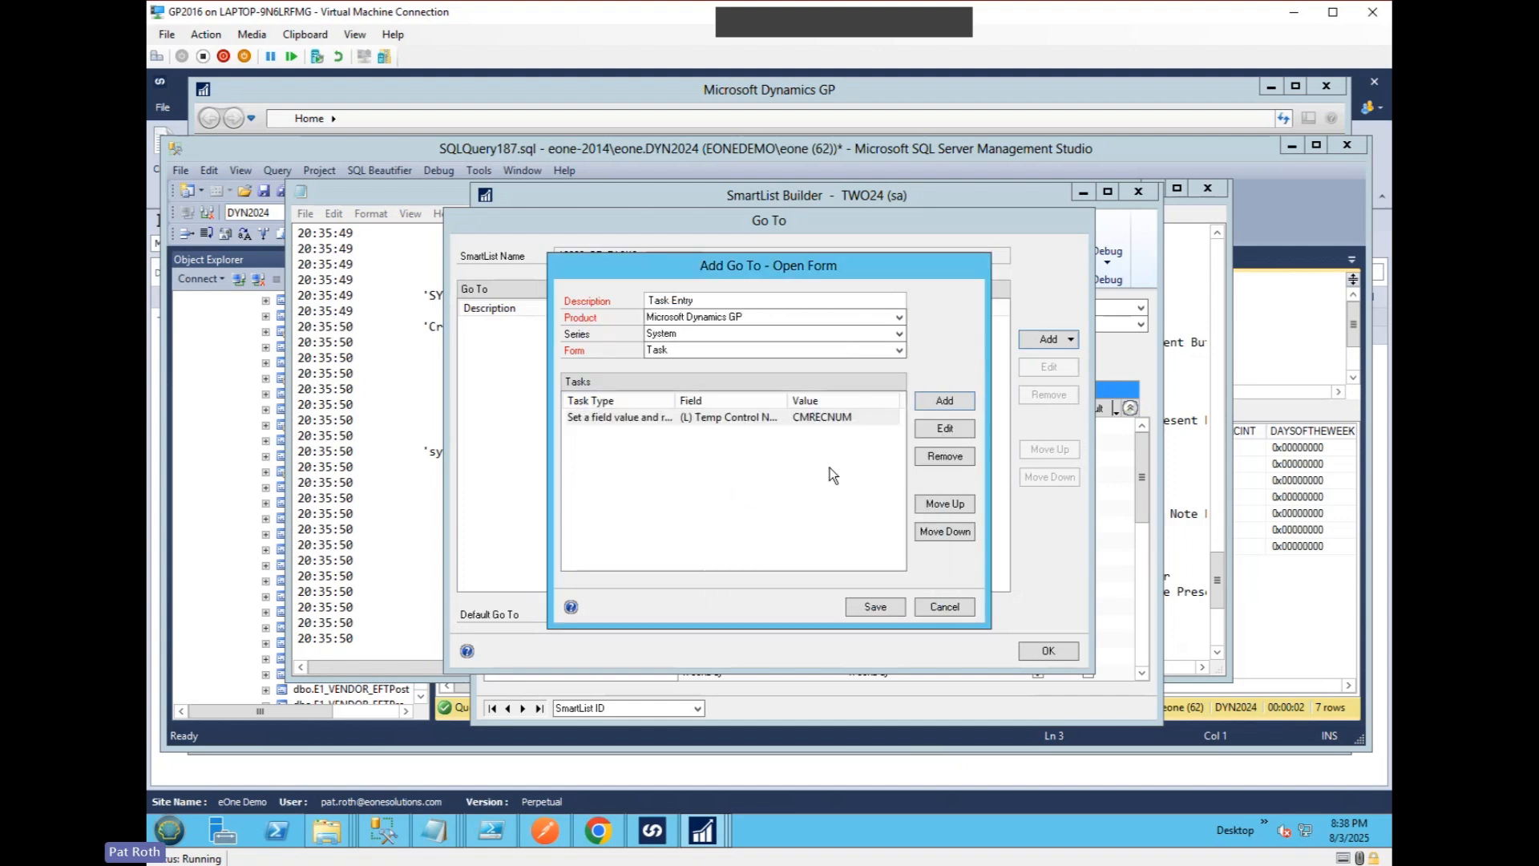
click(877, 607)
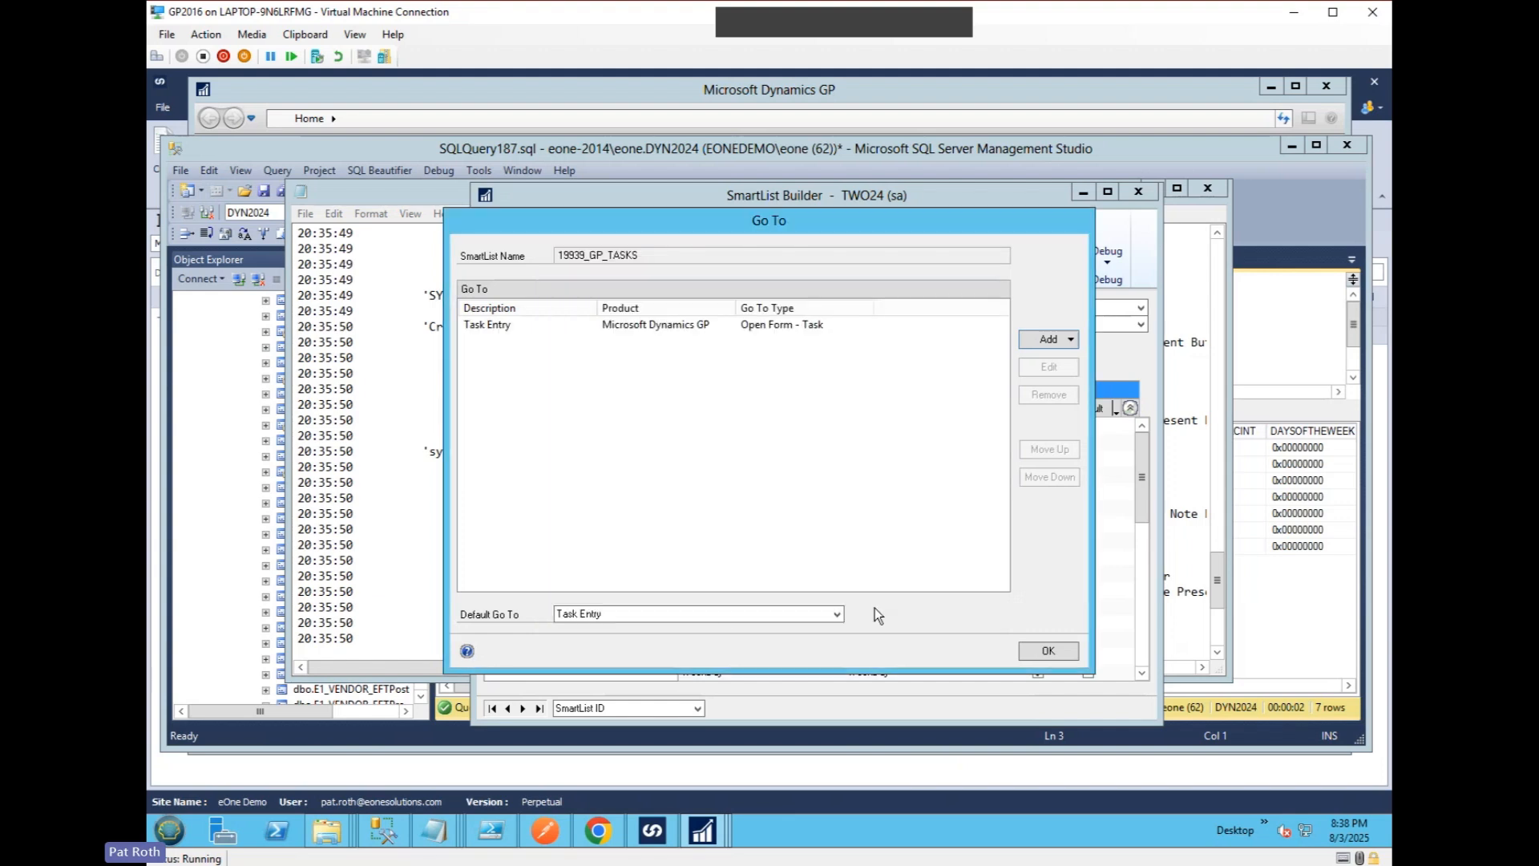
Keep Task Entry as the default Go To, accept the Go To list and save the 19939_GP_TASKS SmartList.
click(625, 614)
click(623, 623)
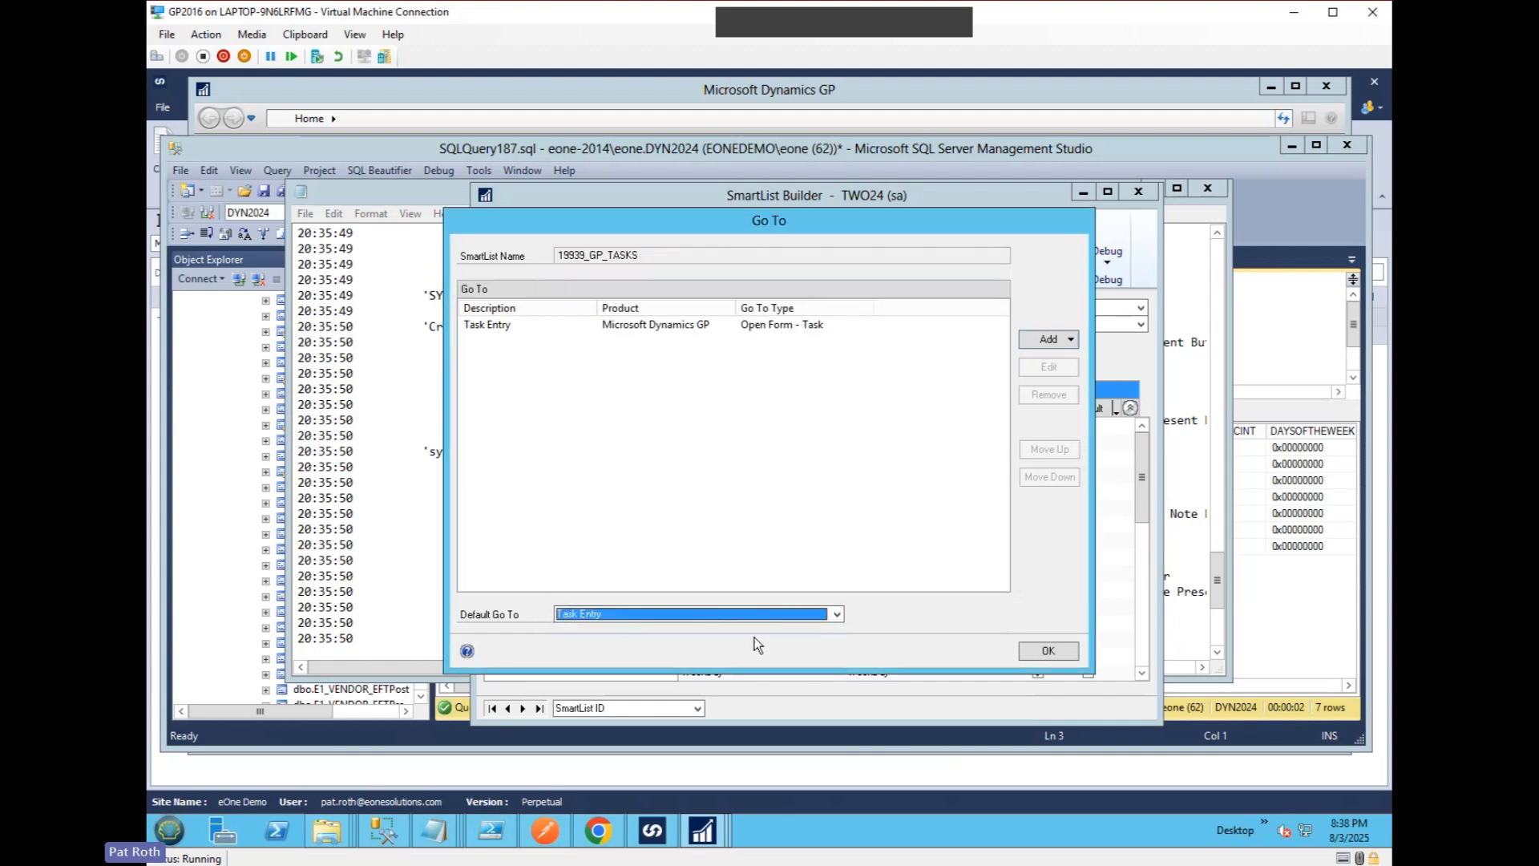
click(1047, 655)
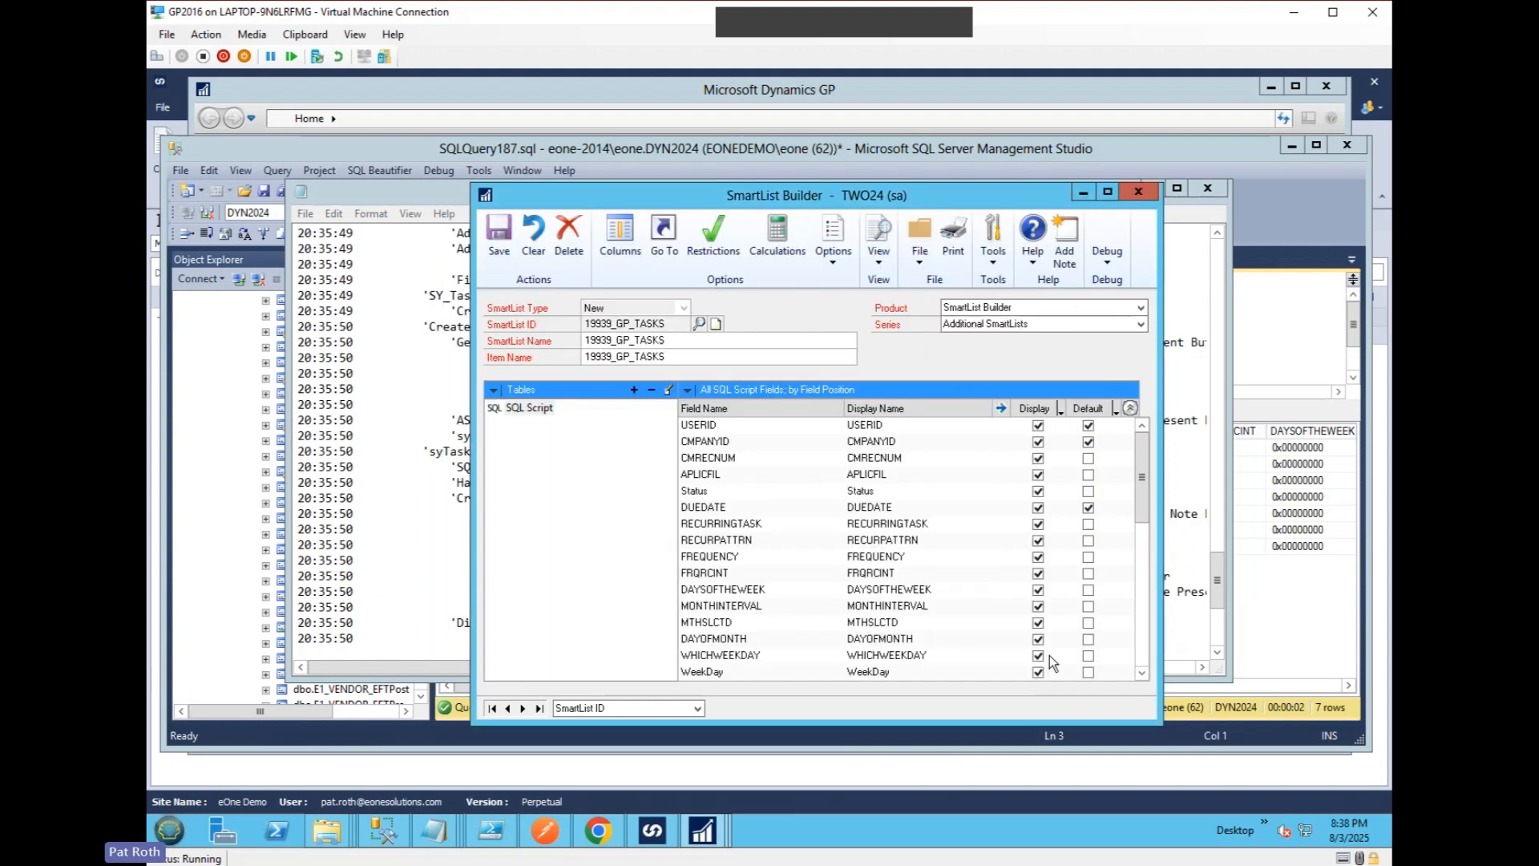
click(497, 241)
Bring the Microsoft Dynamics GP home page forward and close the SmartList Builder window.
click(711, 839)
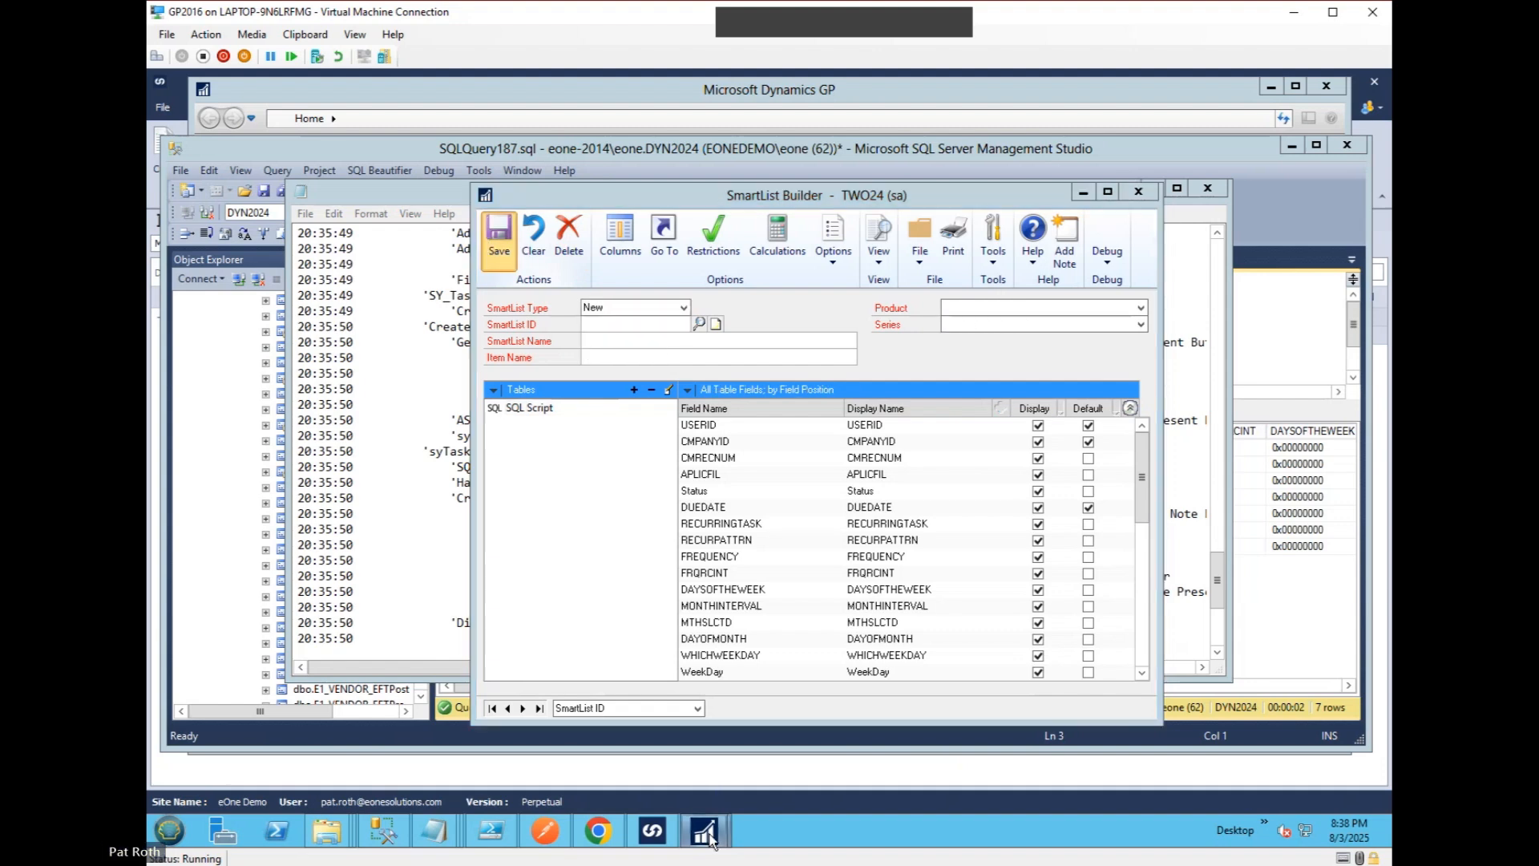
click(623, 753)
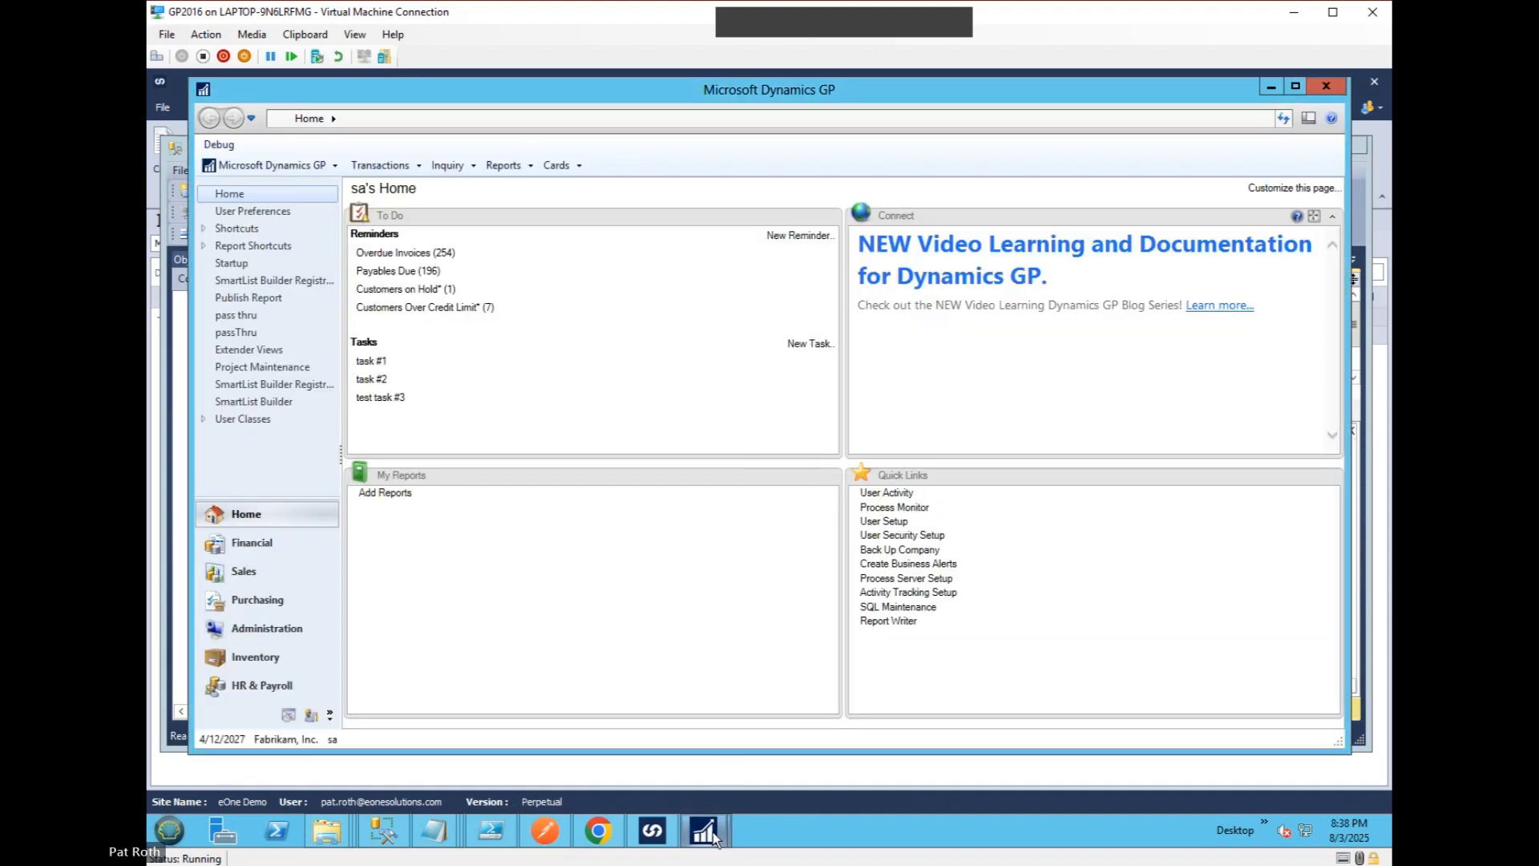
mouse_move(711, 839)
click(781, 776)
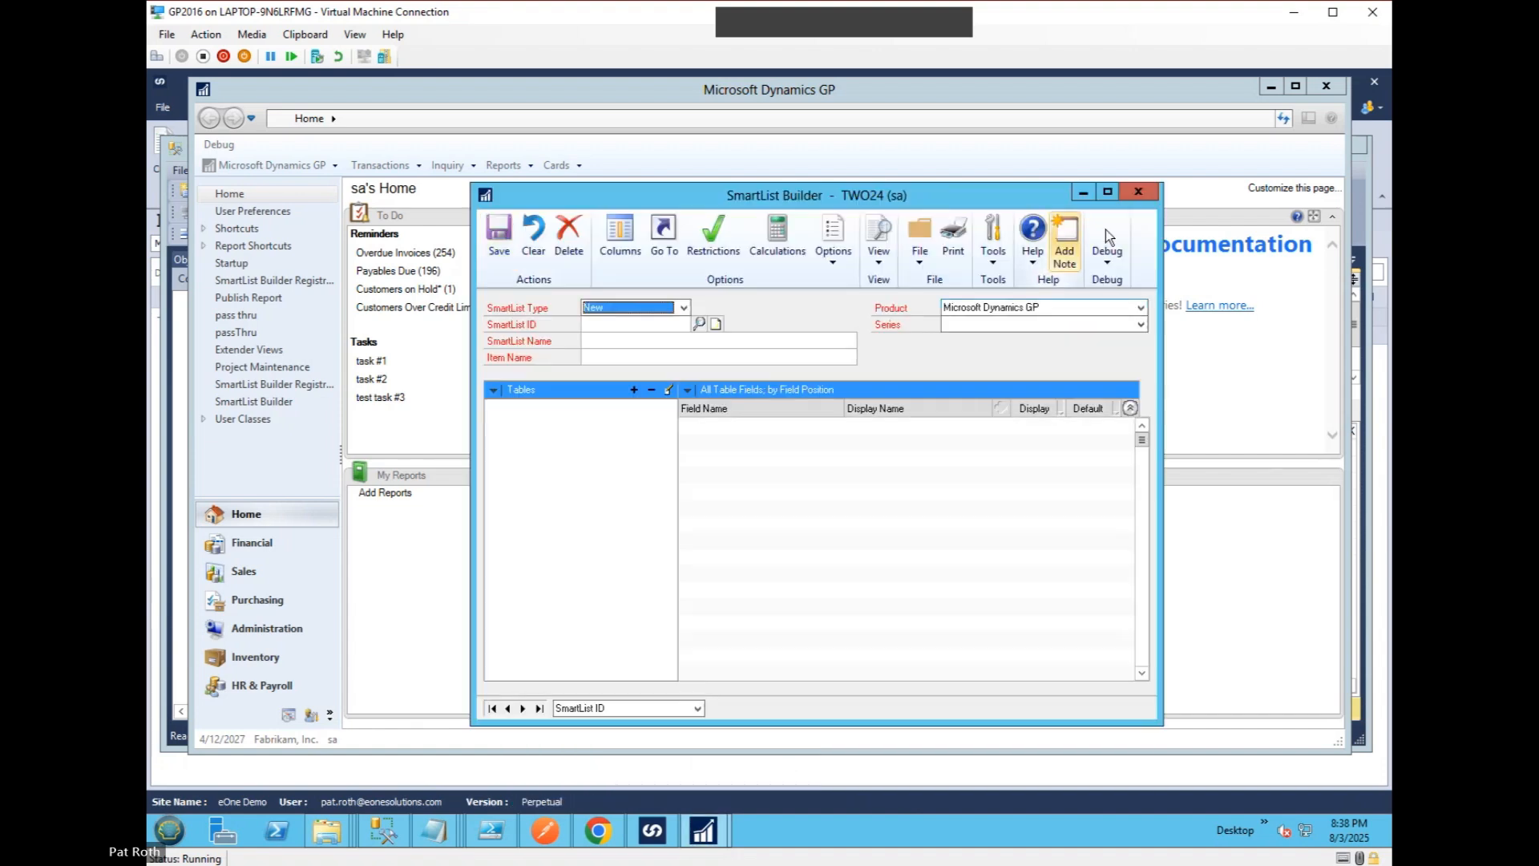
click(1139, 190)
Open SmartList in Dynamics GP, display 19939_GP_TASKS under Additional SmartLists, and move and enlarge the window to show its records.
click(287, 166)
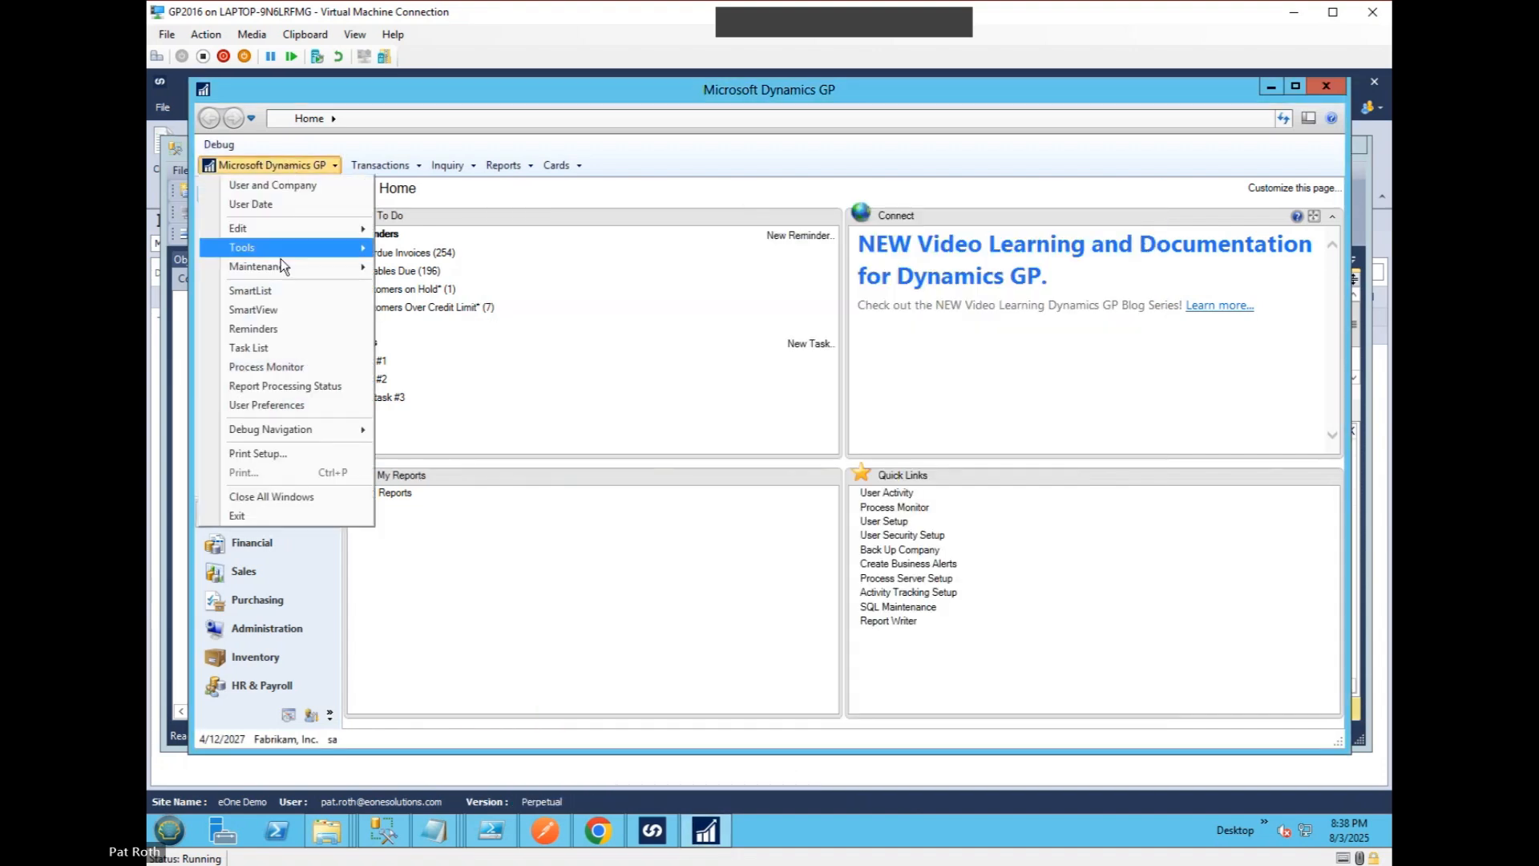
click(255, 291)
click(734, 500)
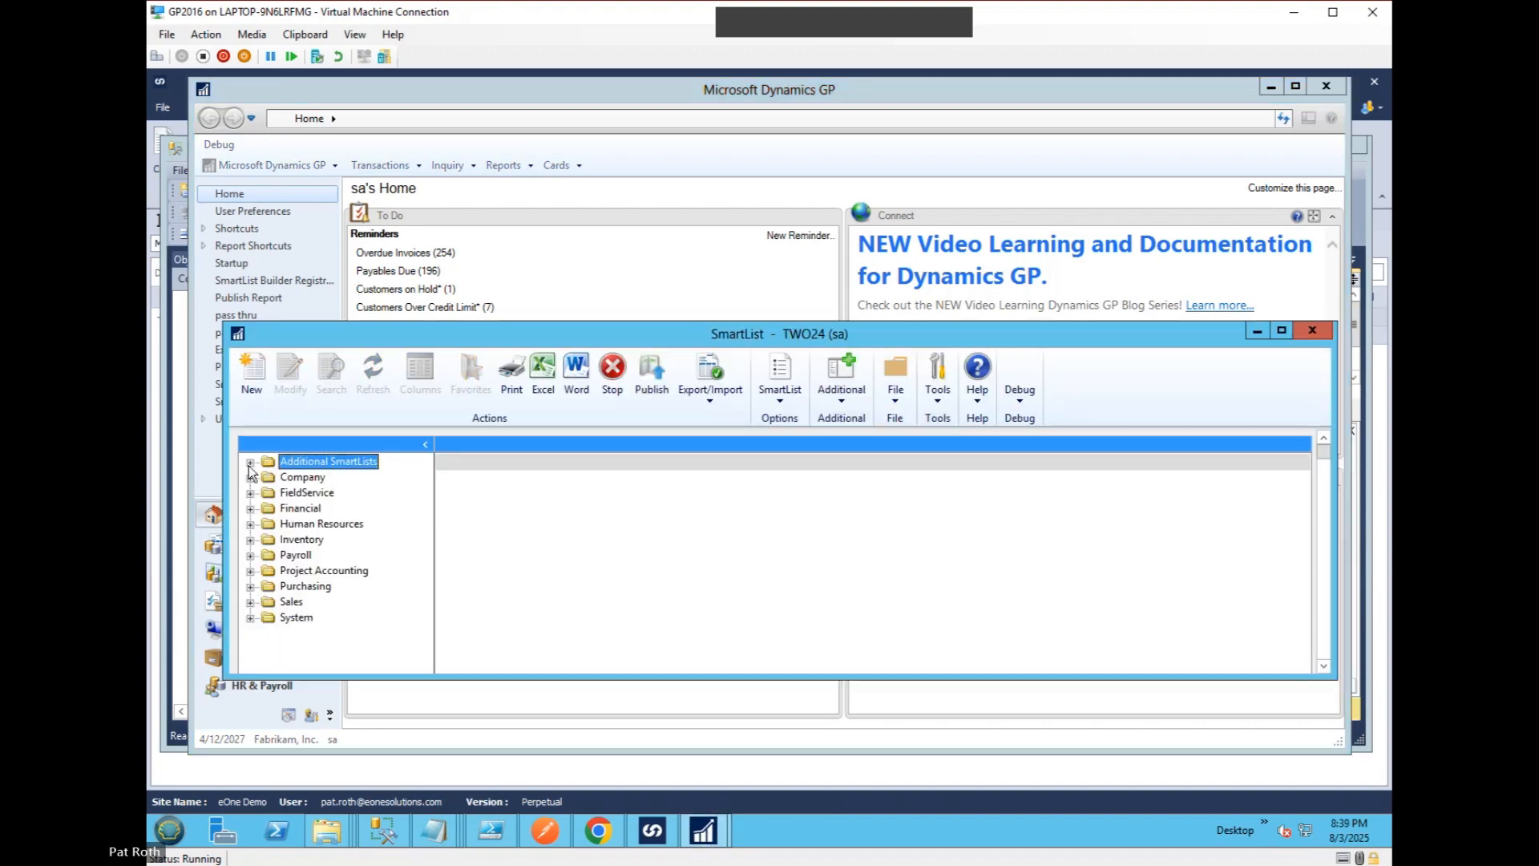
click(250, 462)
click(329, 477)
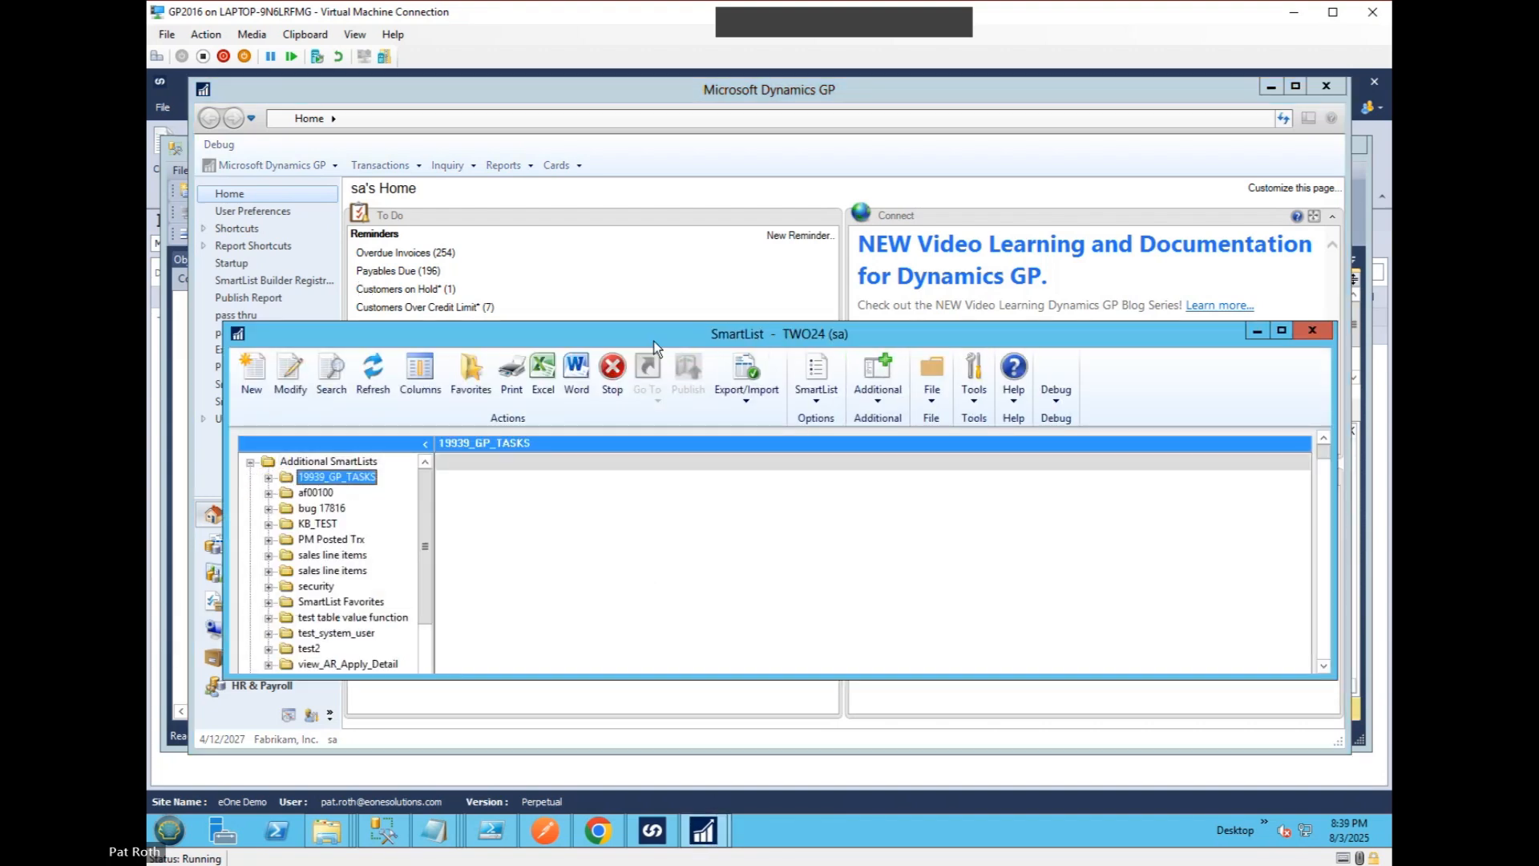
drag(662, 338, 678, 238)
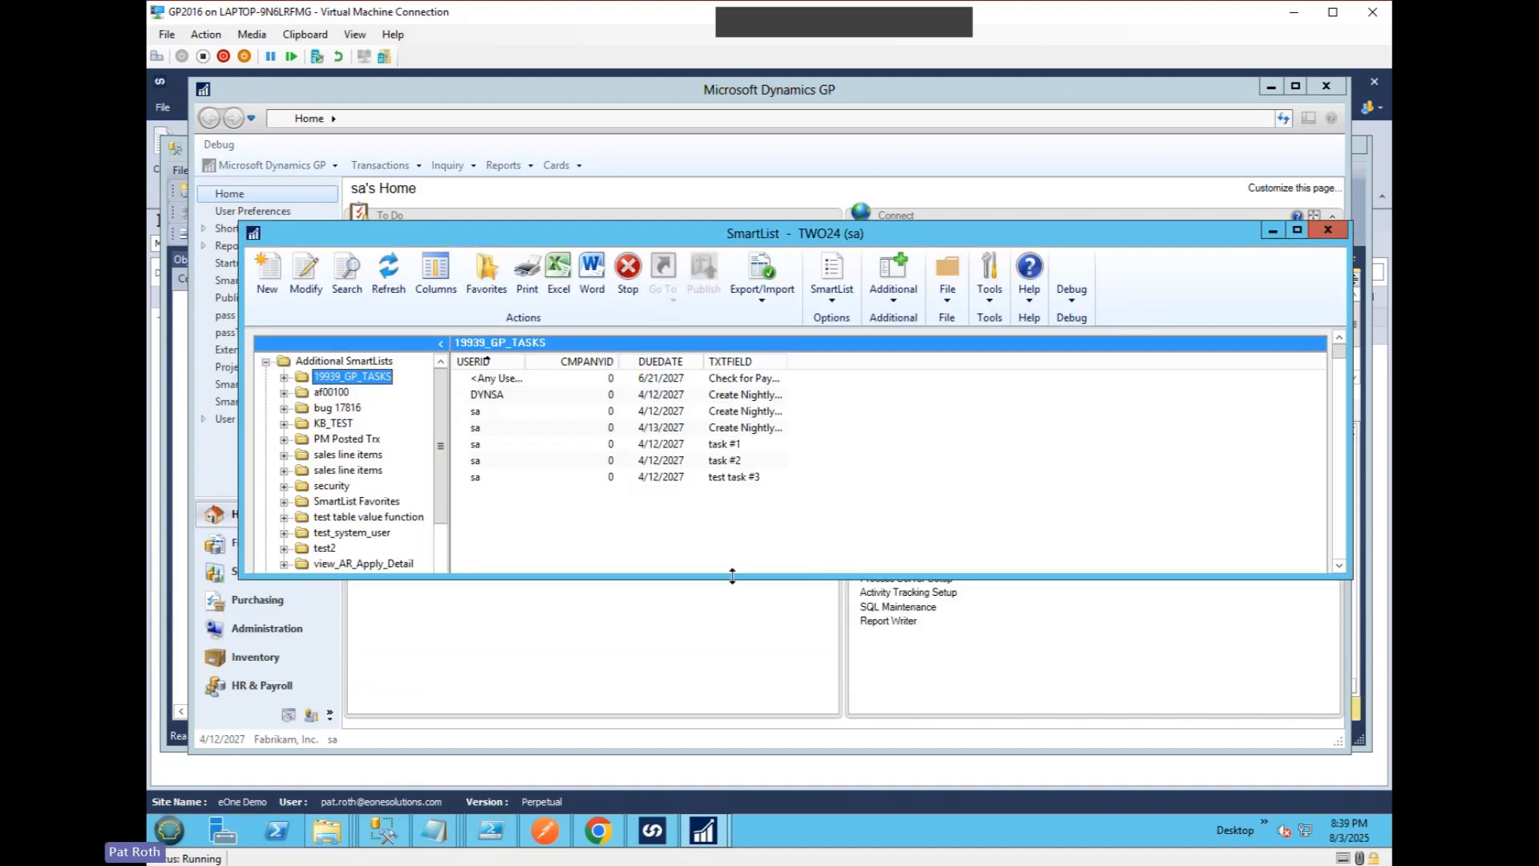
drag(732, 575, 721, 678)
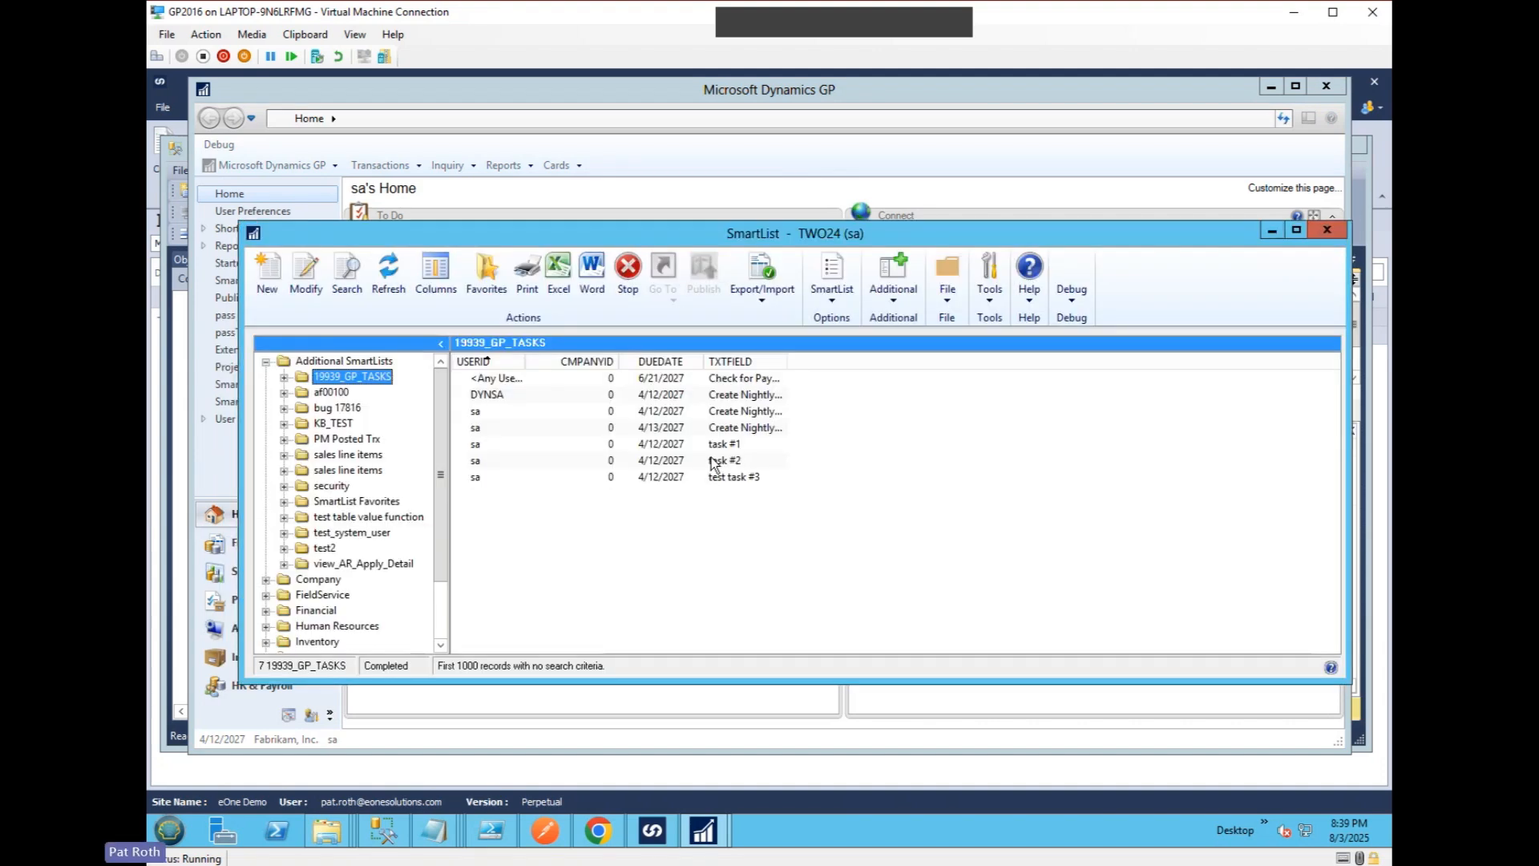
Test the default Go To by opening the task #2 record from the SmartList, and move the Task window clear of the record list.
click(710, 465)
double_click(710, 465)
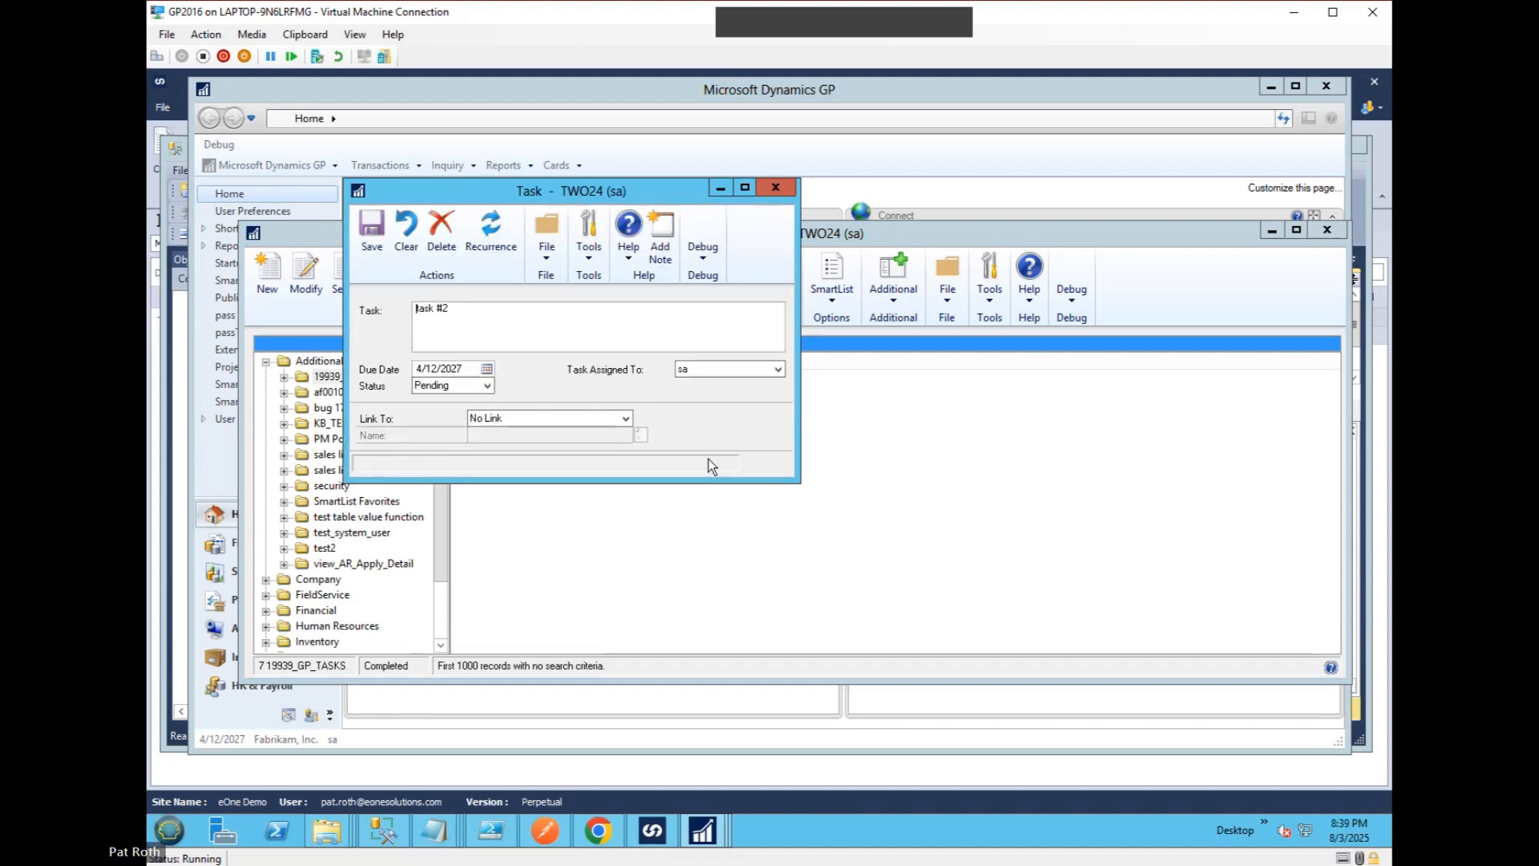
drag(567, 193, 782, 377)
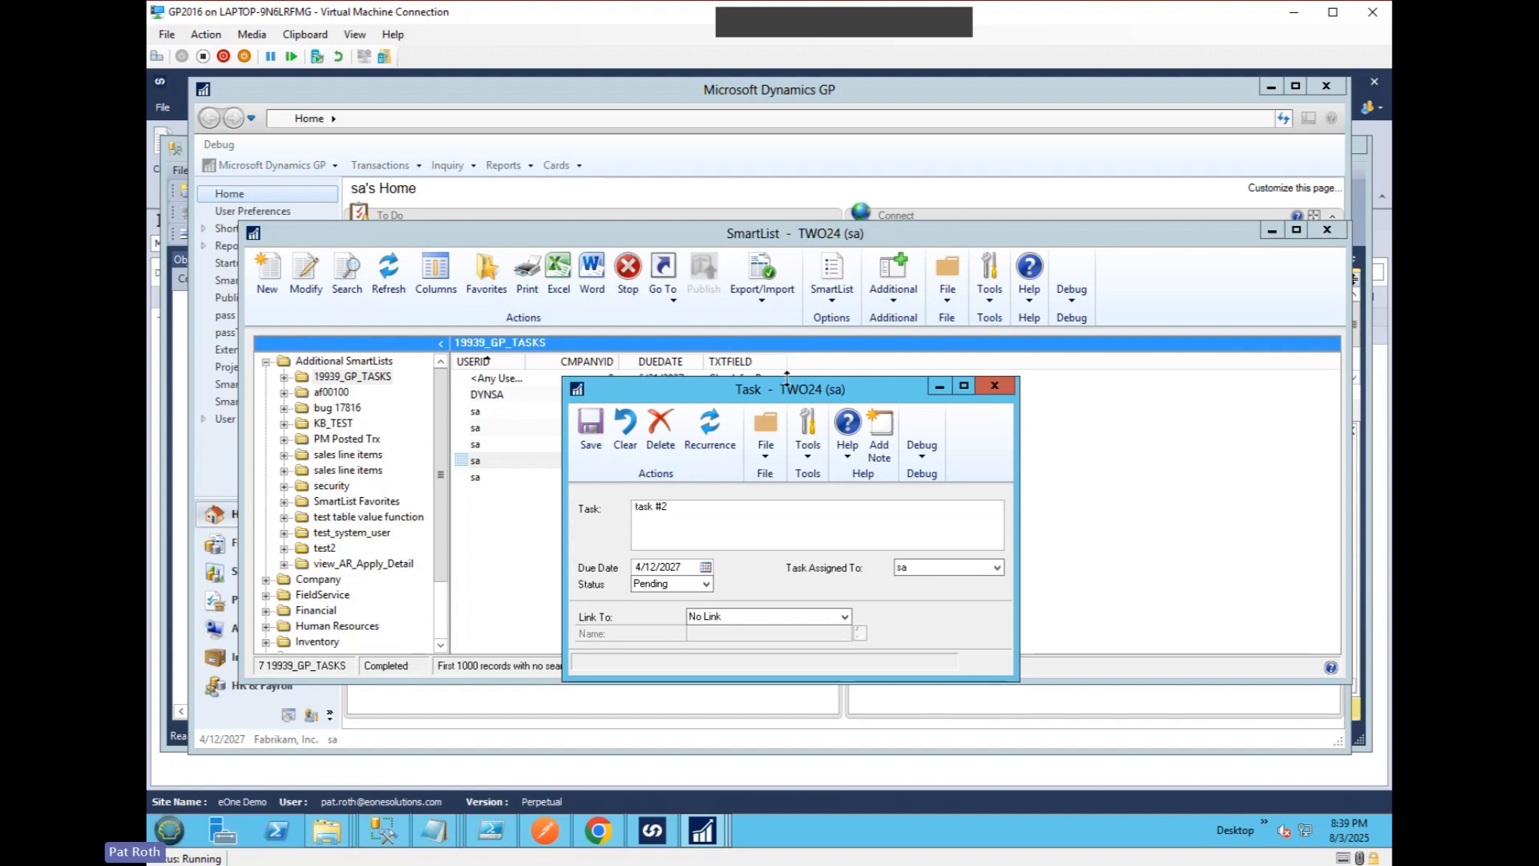
drag(781, 397, 785, 390)
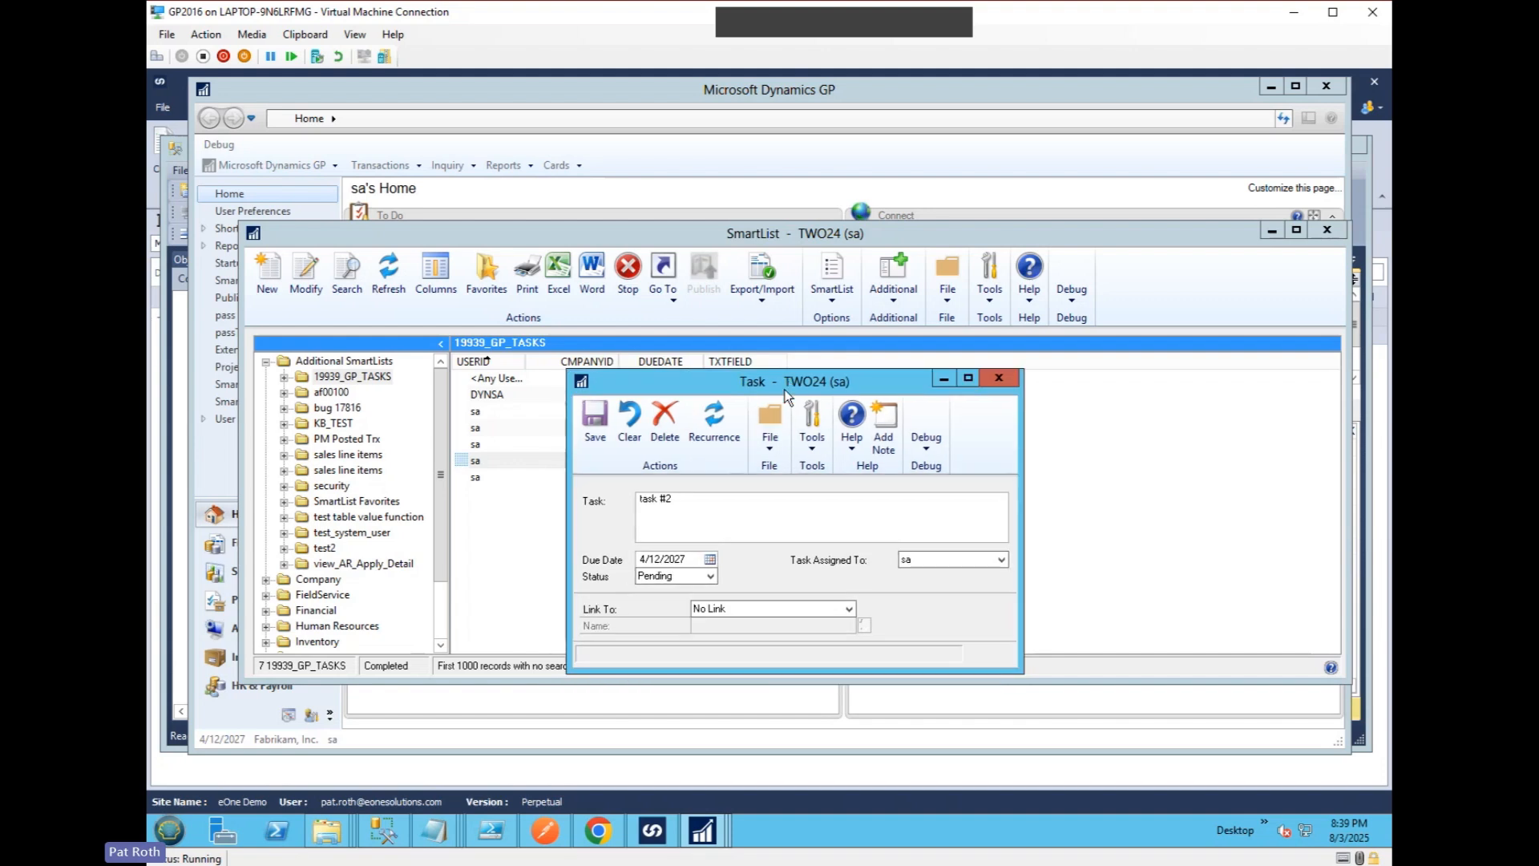